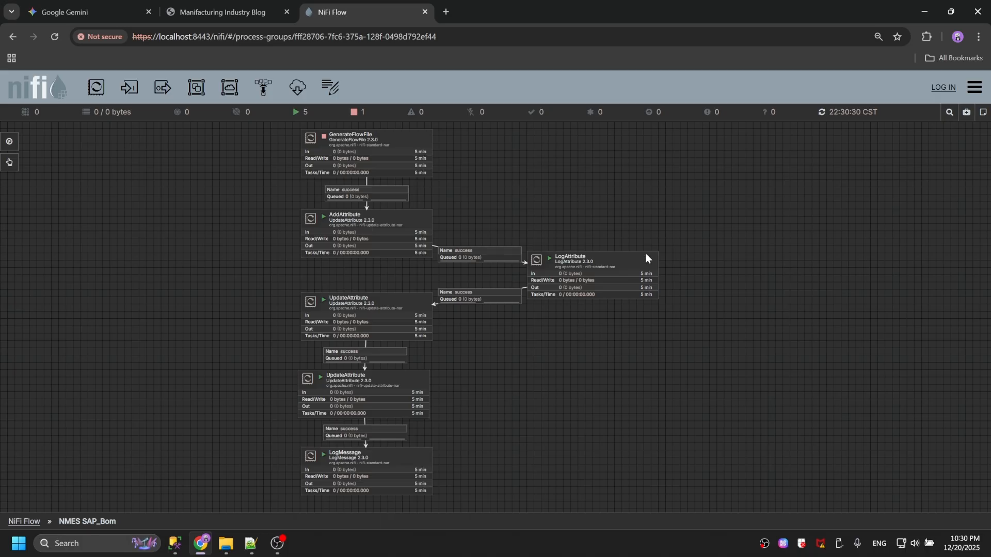
# Review the processor flow in the NMES SAP_Bom process group and the agenda in Notepad++.
pyautogui.click(32, 522)
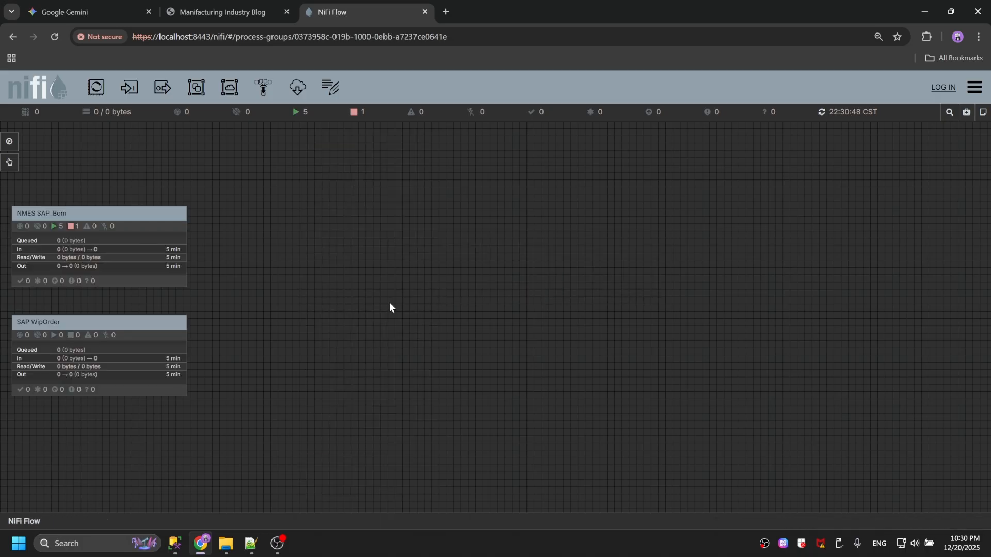
pyautogui.rightClick(155, 252)
pyautogui.click(215, 290)
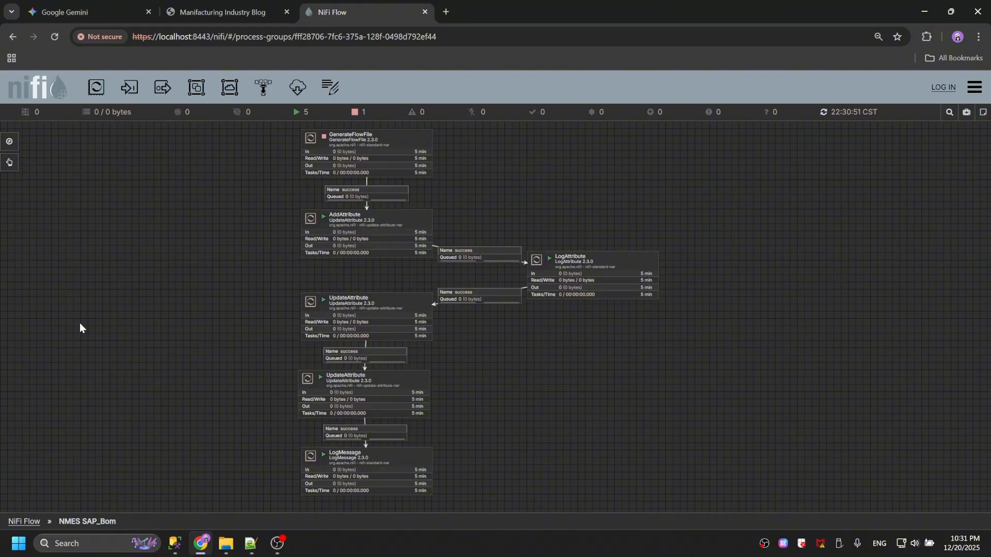
pyautogui.click(249, 548)
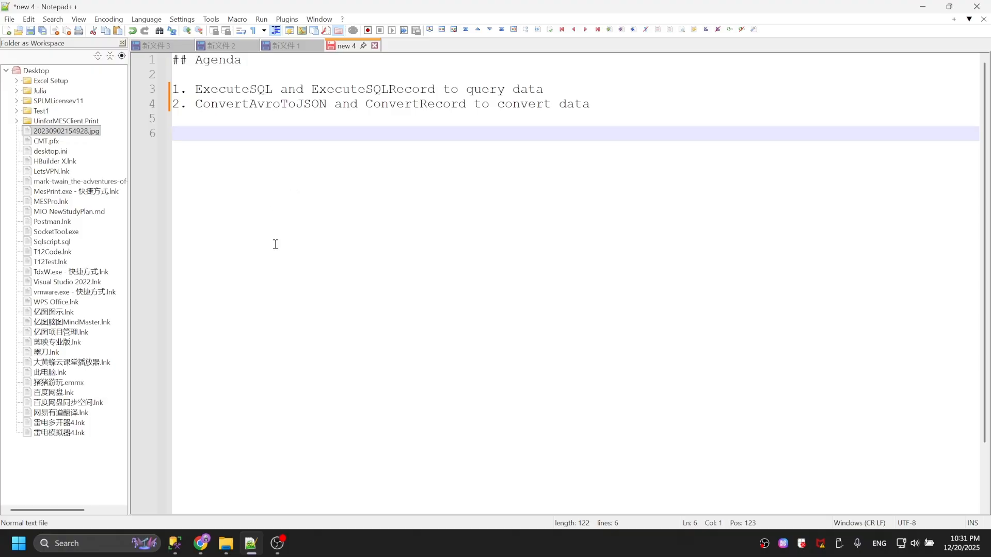
pyautogui.click(202, 545)
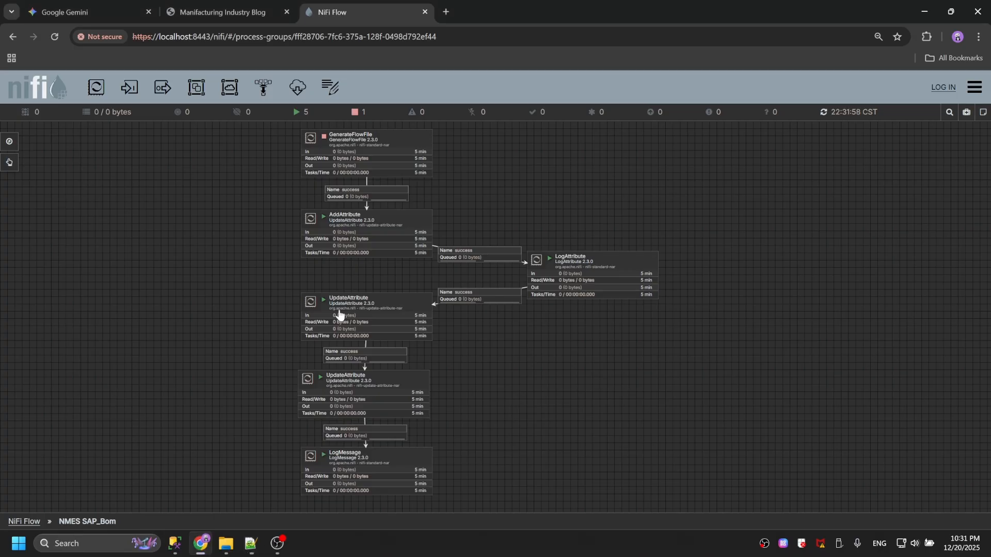
# Open the 6.ExecuteSQL article in the ETL series of the Manifacturing Industry Blog in the browser.
pyautogui.click(248, 12)
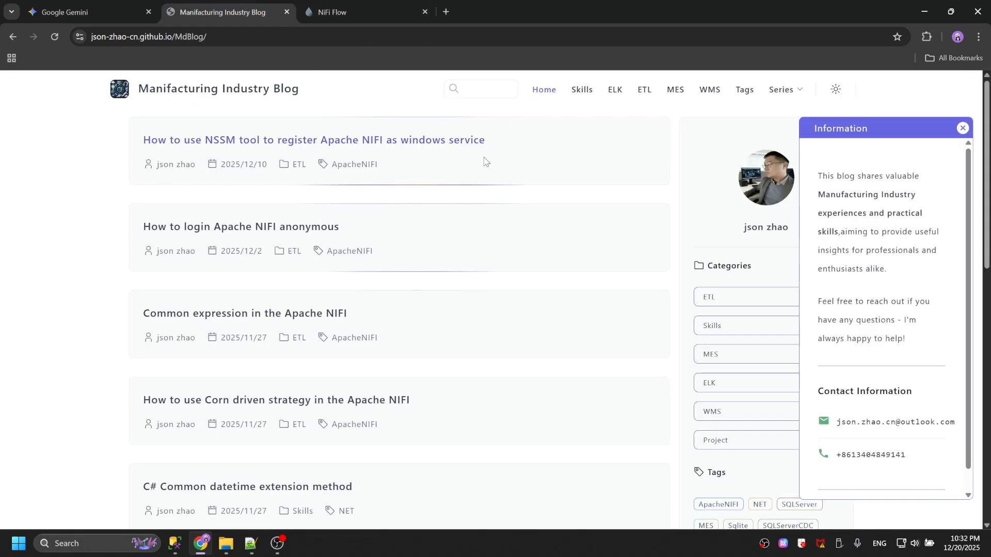
pyautogui.click(962, 128)
pyautogui.moveTo(781, 91)
pyautogui.click(771, 113)
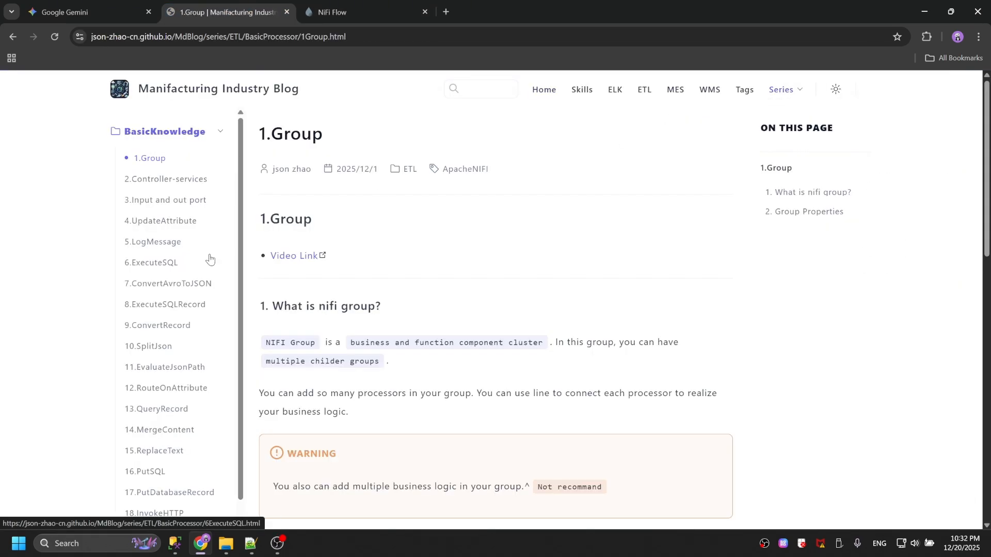
pyautogui.click(166, 260)
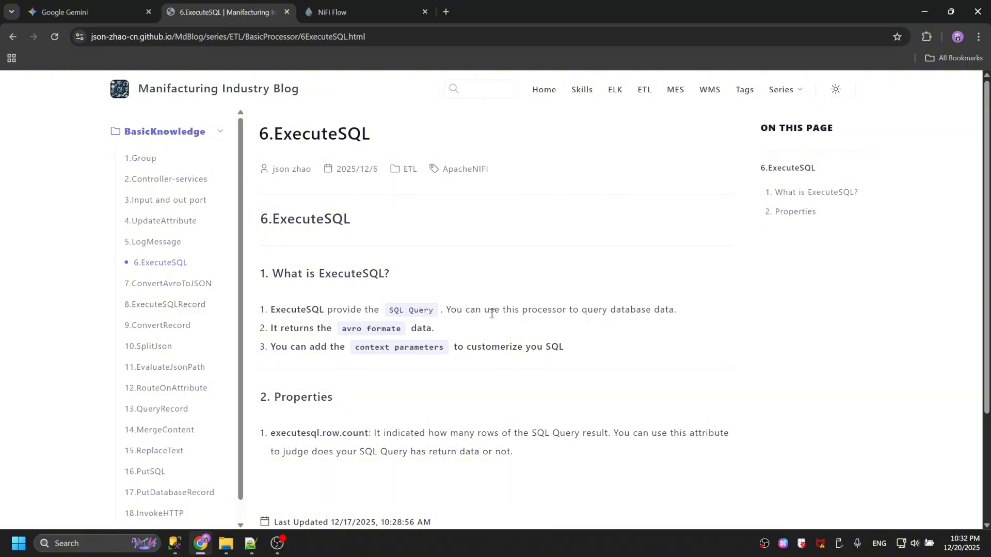
# Read the "What is ExecuteSQL?" section, covering the SQL query, the Avro output and the context parameters.
pyautogui.moveTo(447, 305); pyautogui.dragTo(691, 316)
pyautogui.click(702, 321)
pyautogui.doubleClick(622, 313)
pyautogui.click(714, 316)
pyautogui.doubleClick(397, 309)
pyautogui.doubleClick(421, 309)
pyautogui.click(747, 330)
pyautogui.doubleClick(326, 329)
pyautogui.doubleClick(353, 330)
pyautogui.doubleClick(384, 330)
pyautogui.doubleClick(424, 331)
pyautogui.click(410, 371)
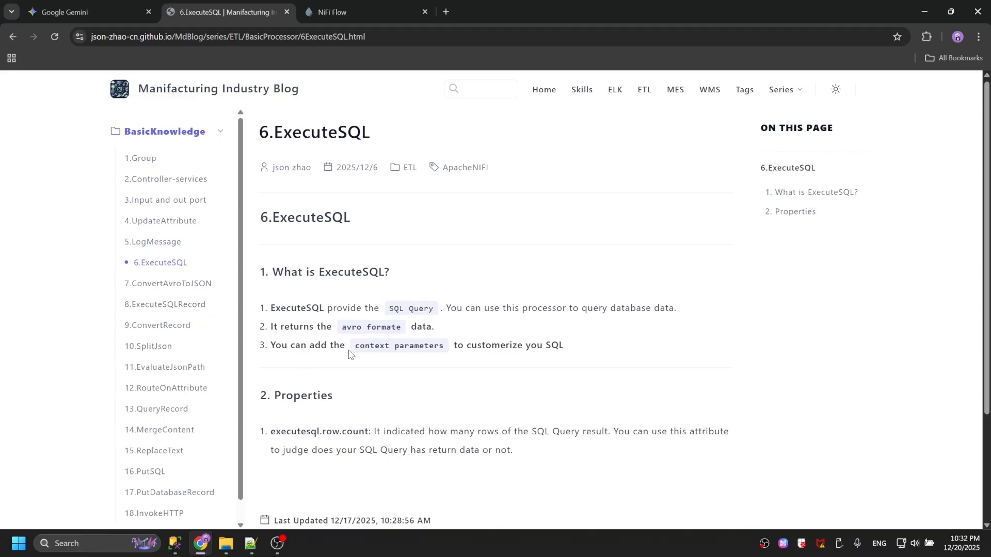
pyautogui.scroll(-1, 376, 305)
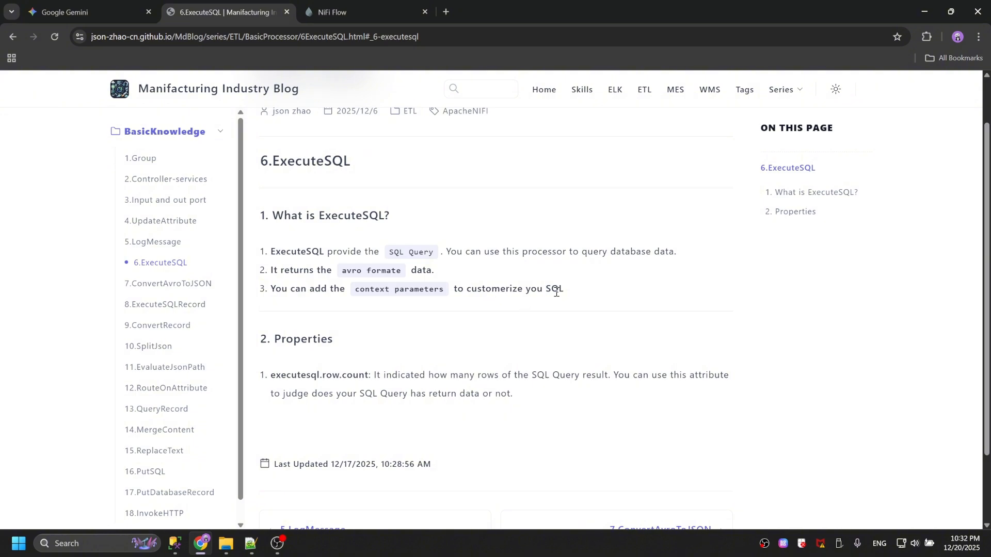
pyautogui.moveTo(626, 294); pyautogui.dragTo(259, 288)
pyautogui.click(374, 323)
# Examine the executesql.row.count property in the article and compare it with the query's row count in SQL Server Management Studio.
pyautogui.scroll(-2, 375, 323)
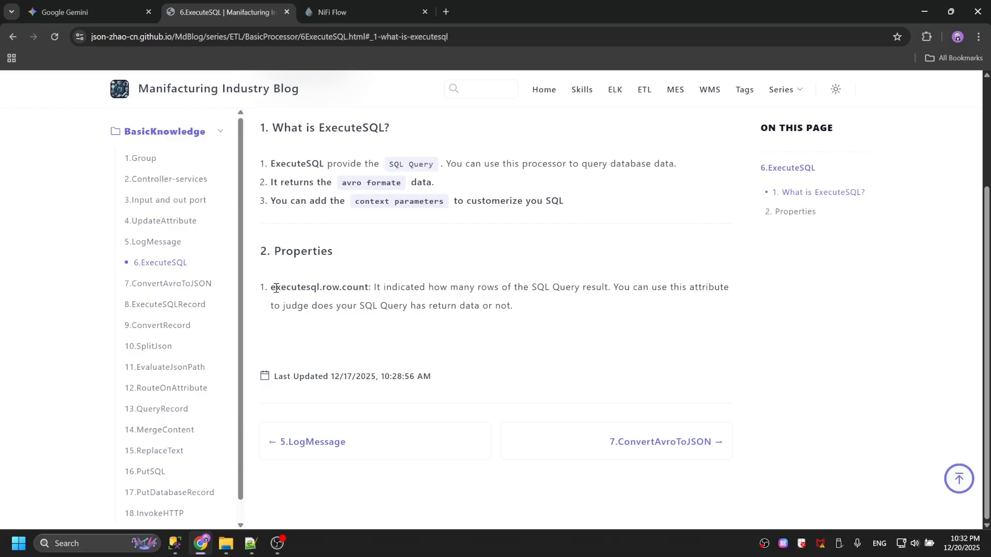
pyautogui.moveTo(271, 287); pyautogui.dragTo(372, 288)
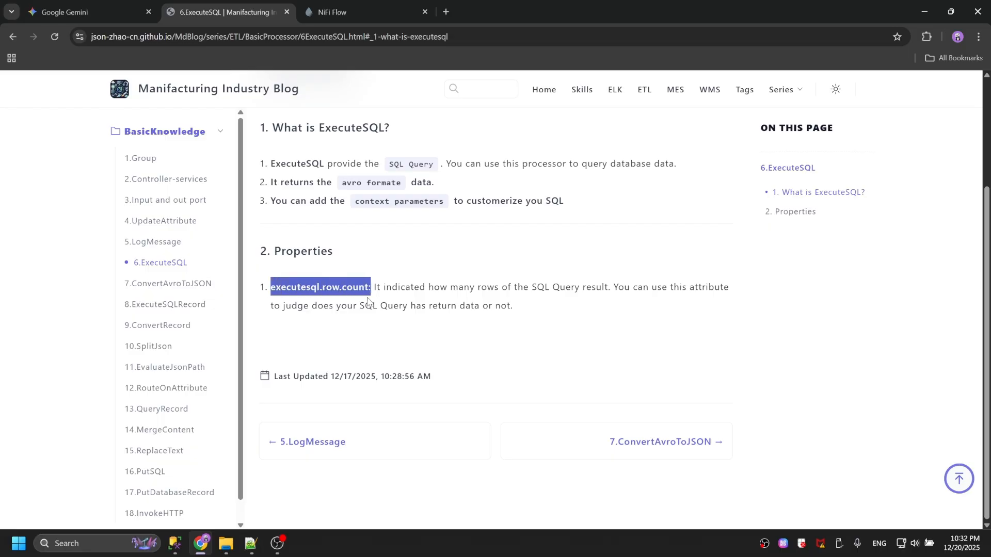
pyautogui.click(275, 289)
pyautogui.doubleClick(275, 289)
pyautogui.doubleClick(327, 290)
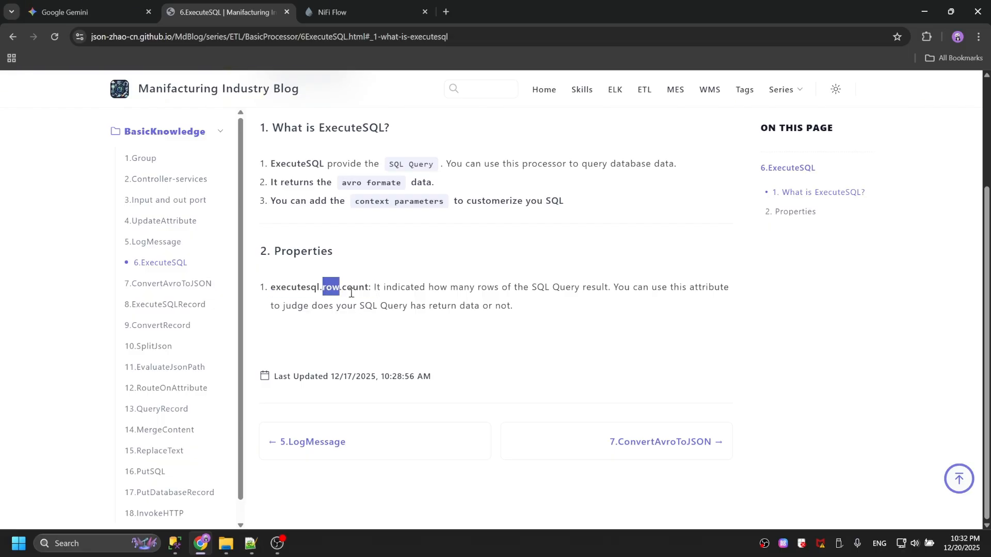
pyautogui.doubleClick(351, 292)
pyautogui.click(175, 543)
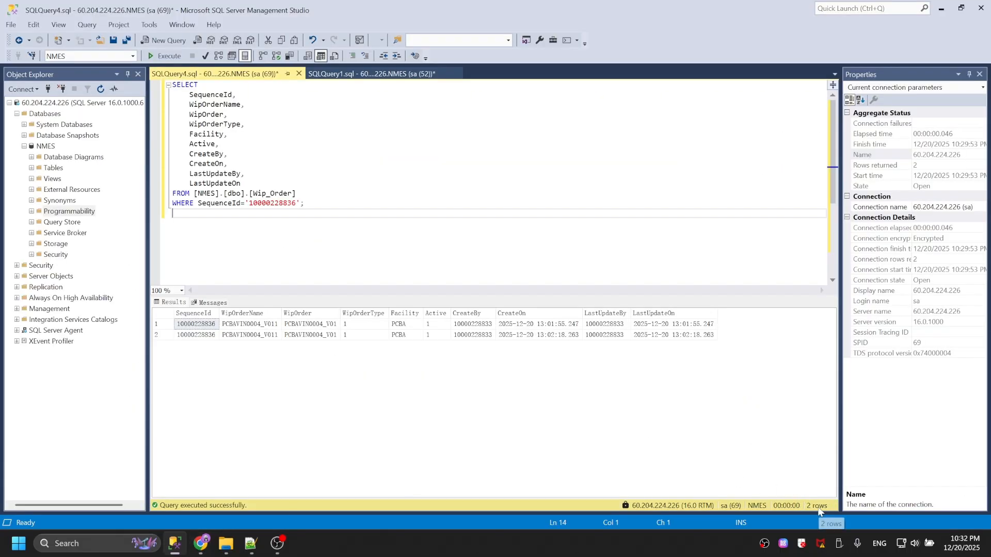
pyautogui.click(202, 543)
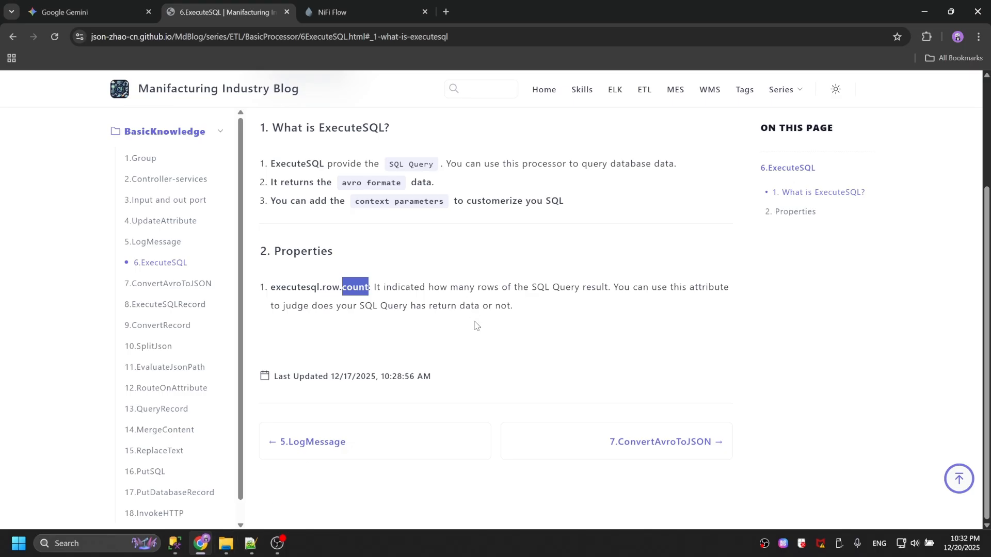
# Read how the executesql.row.count attribute is used to judge whether the SQL query returned data.
pyautogui.click(343, 282)
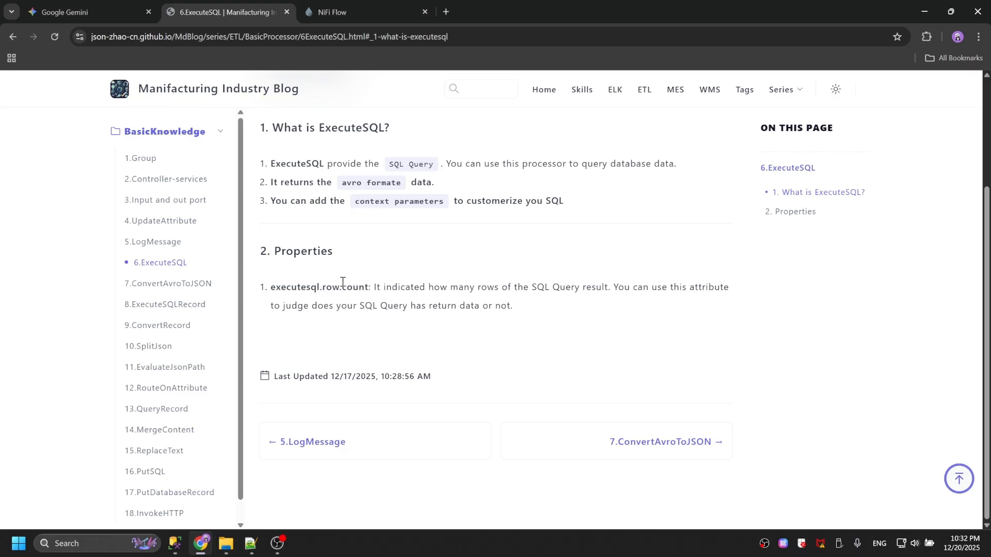
pyautogui.doubleClick(292, 284)
pyautogui.doubleClick(342, 289)
pyautogui.click(418, 313)
pyautogui.moveTo(357, 306); pyautogui.dragTo(425, 310)
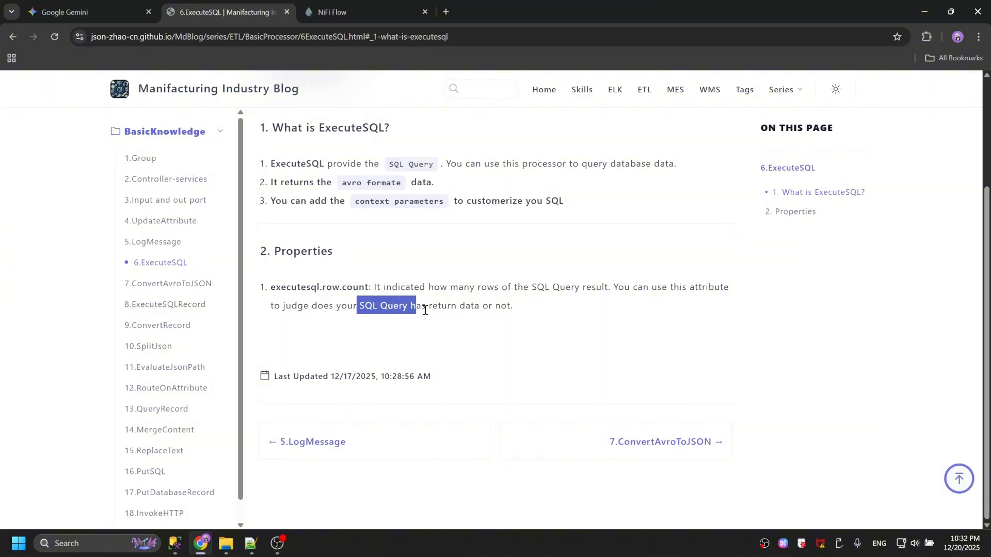
pyautogui.click(457, 309)
pyautogui.doubleClick(477, 306)
pyautogui.click(512, 311)
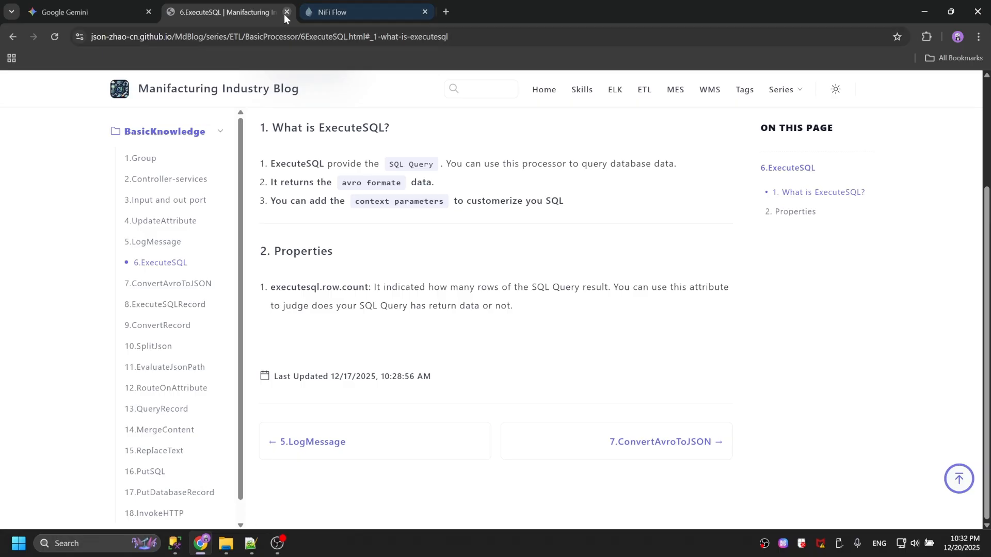
# Paste a copy of the SAP WipOrder process group on the root NiFi Flow canvas and move it to empty space.
pyautogui.click(341, 14)
pyautogui.click(24, 521)
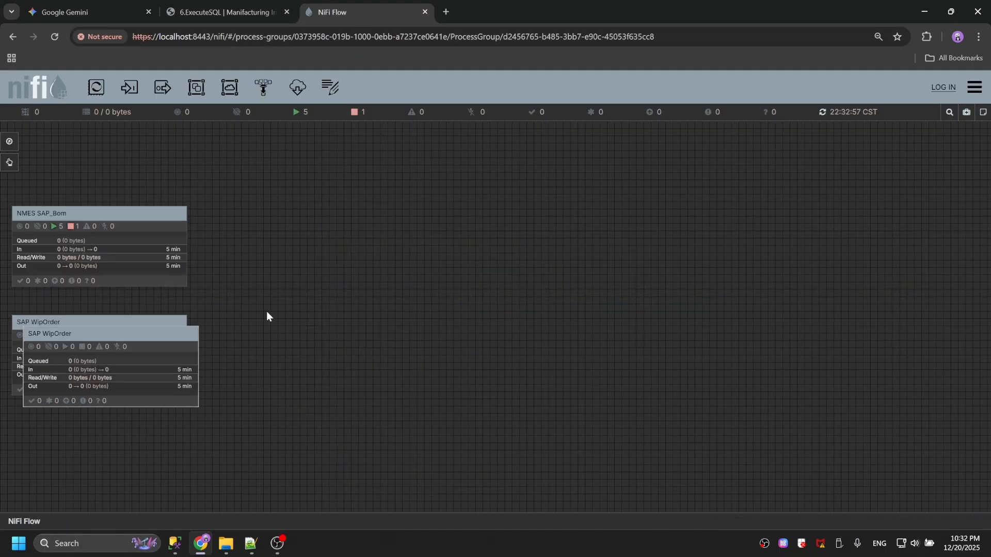
pyautogui.hotkey('ctrl', 'v')
pyautogui.moveTo(159, 355); pyautogui.dragTo(448, 241)
# Rename the copied process group as NMES WipOrder and shift it farther from the existing groups.
pyautogui.rightClick(447, 241)
pyautogui.click(474, 235)
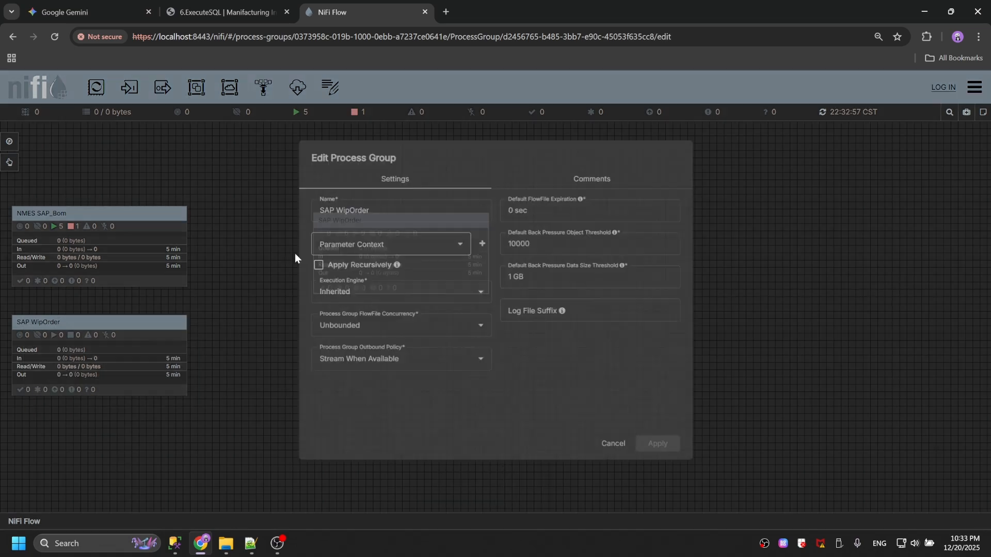
pyautogui.doubleClick(338, 212)
pyautogui.doubleClick(324, 211)
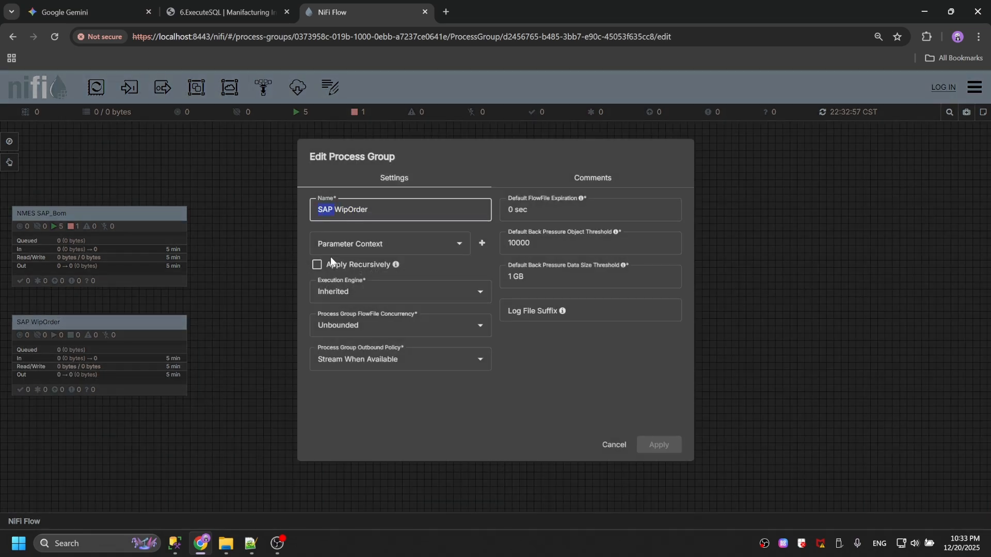
pyautogui.press('BackSpace')
pyautogui.press('Delete')
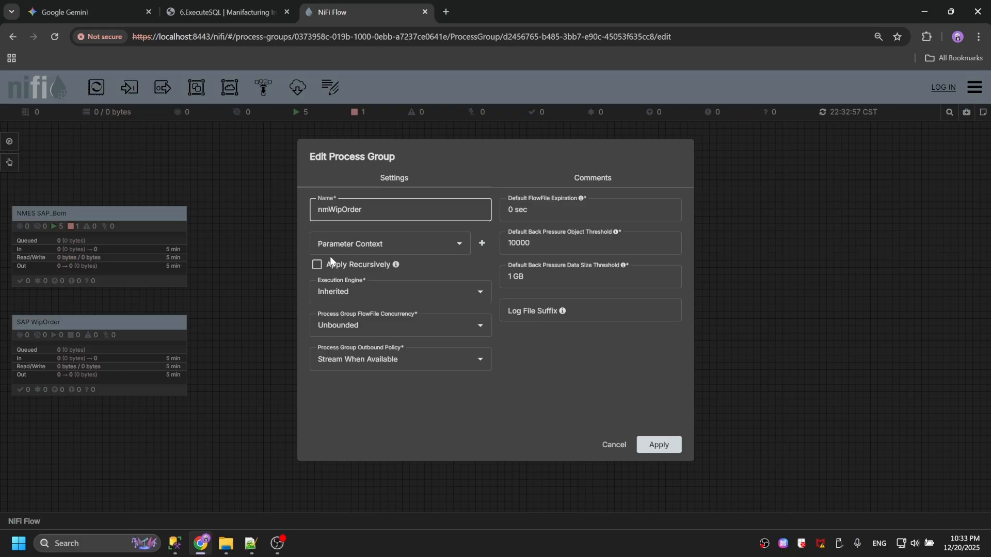
pyautogui.write('NMES')
pyautogui.click(658, 444)
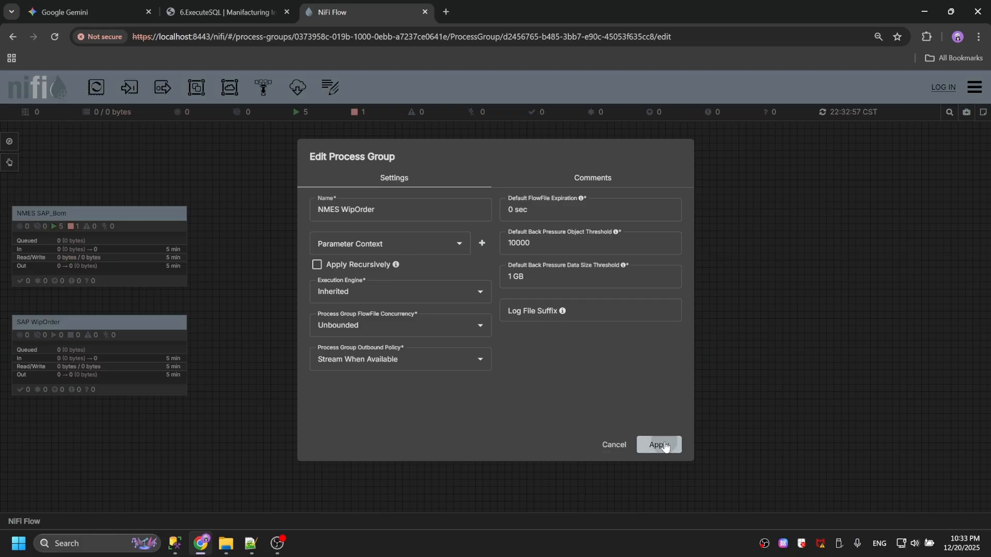
pyautogui.moveTo(400, 255); pyautogui.dragTo(487, 273)
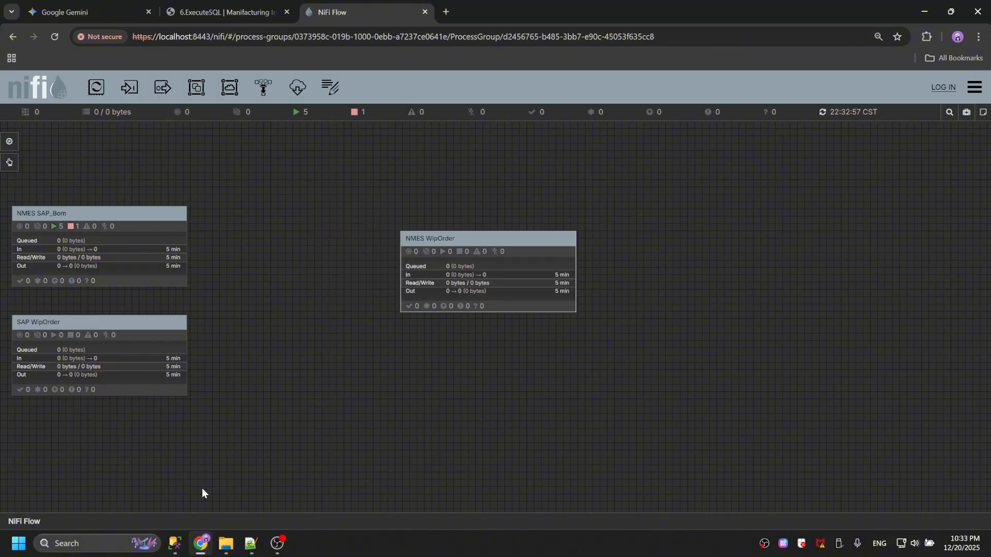
# Check the query on the Wip_Order table and its results in SQL Server Management Studio.
pyautogui.click(175, 543)
pyautogui.click(369, 74)
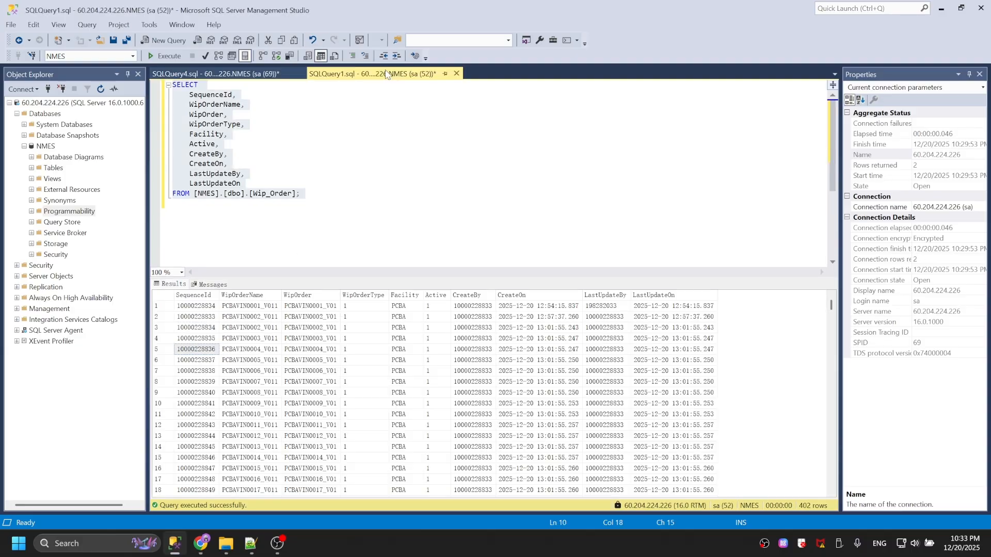
pyautogui.doubleClick(260, 194)
pyautogui.click(303, 194)
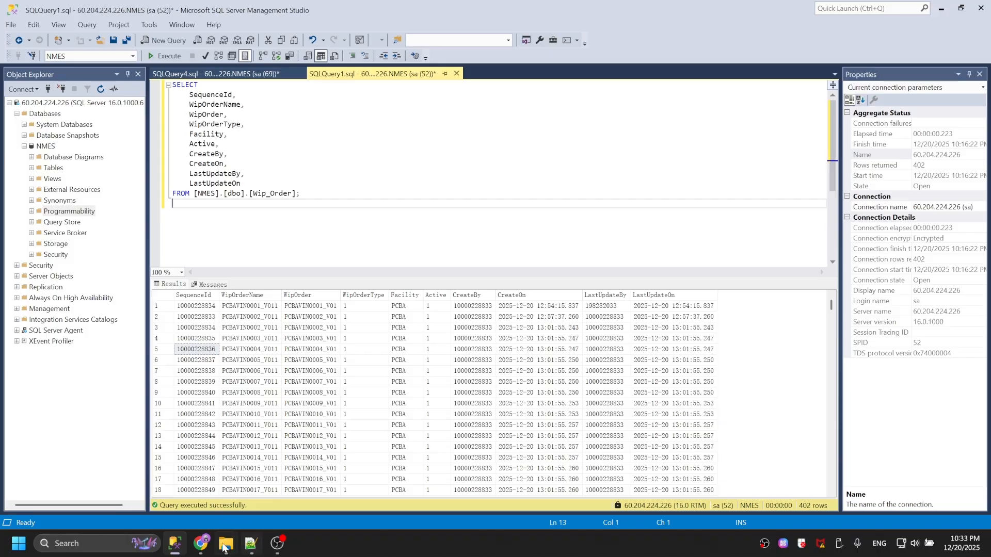
# Switch back to NiFi and enter the NMES WipOrder process group.
pyautogui.click(198, 546)
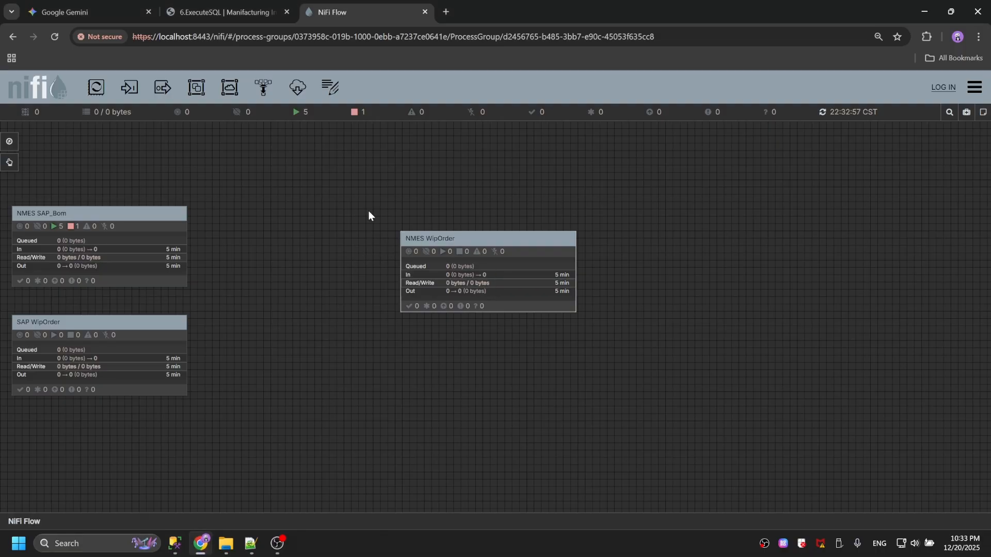
pyautogui.moveTo(354, 196); pyautogui.dragTo(332, 184)
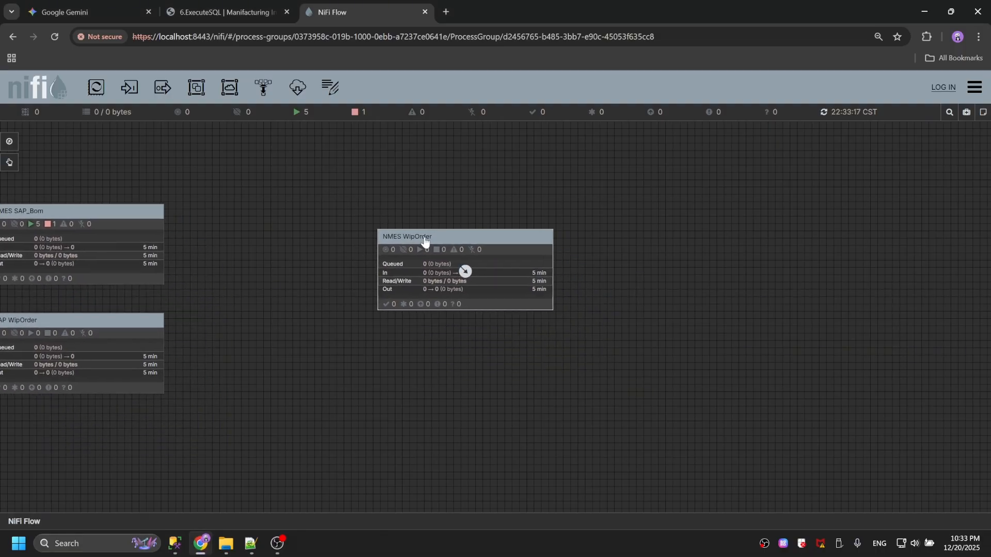
pyautogui.rightClick(492, 235)
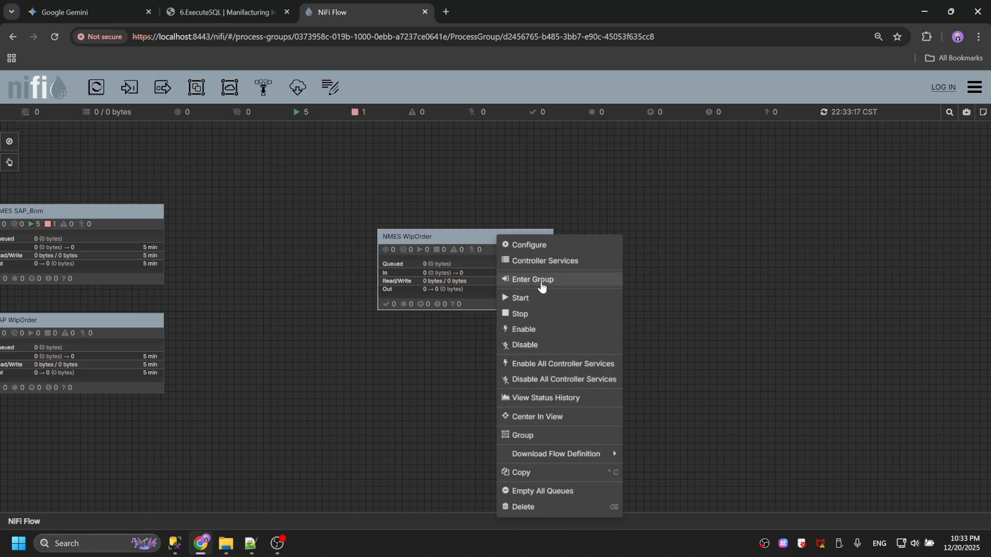
pyautogui.click(503, 280)
# Add a GenerateFlowFile processor to the NMES WipOrder group, filtering the processor types by GENER.
pyautogui.moveTo(96, 86); pyautogui.dragTo(423, 243)
pyautogui.write('GNER')
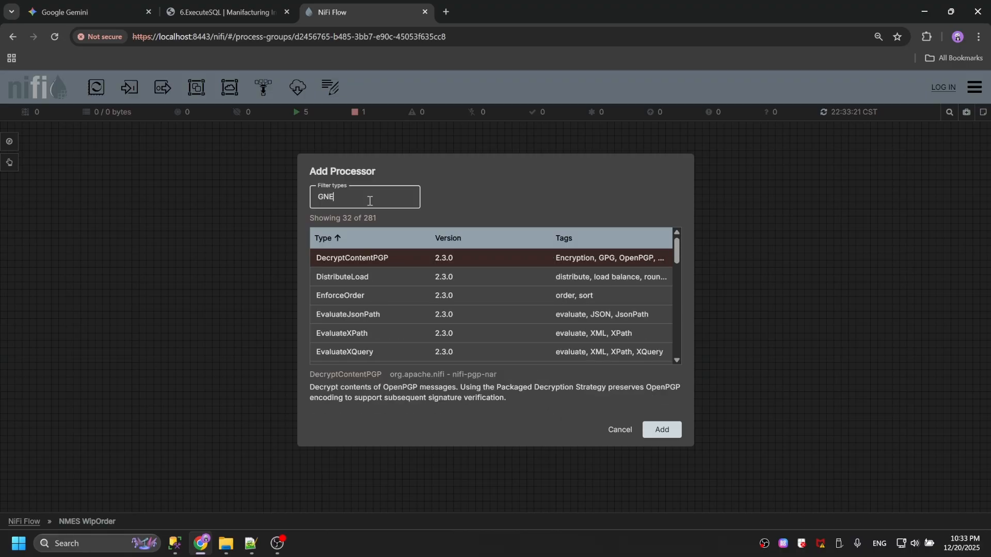
pyautogui.press('BackSpace')
pyautogui.press('BackSpace')
pyautogui.write('NE')
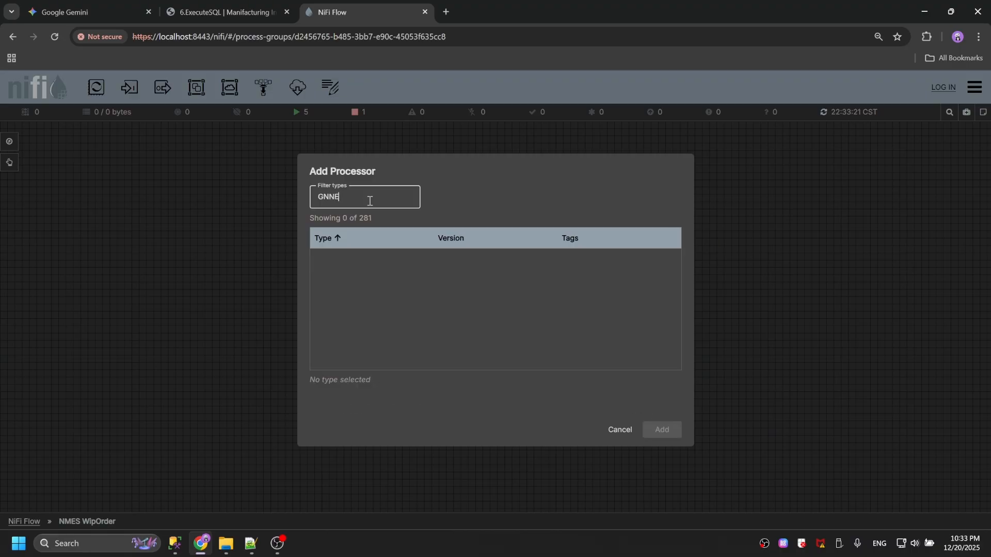
pyautogui.write('R')
pyautogui.press('BackSpace')
pyautogui.press('BackSpace')
pyautogui.press('BackSpace')
pyautogui.press('BackSpace')
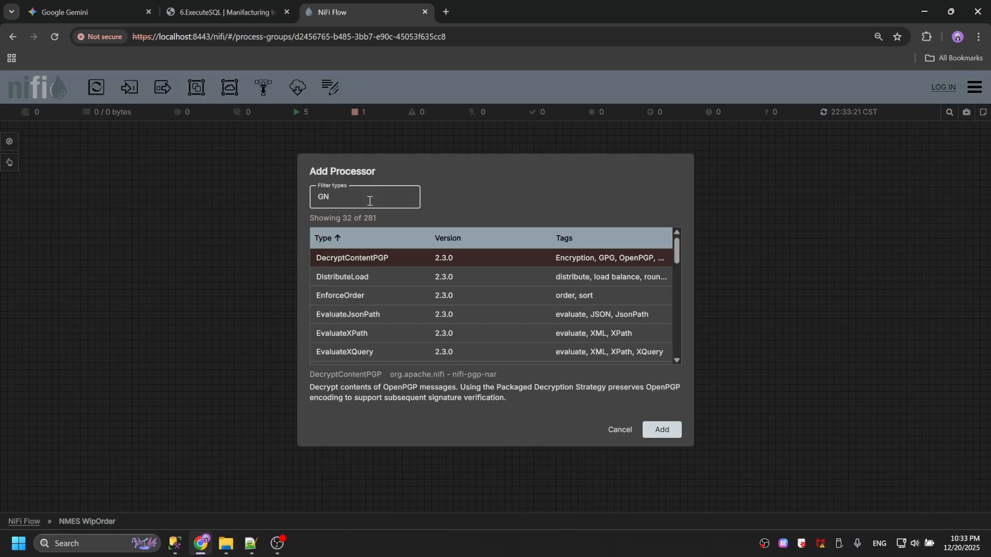
pyautogui.write('ENER')
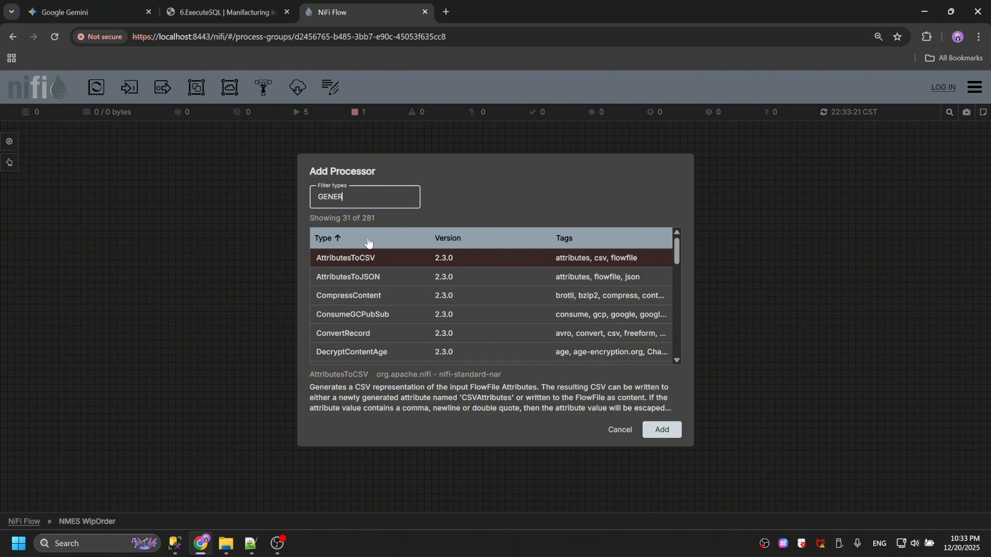
pyautogui.scroll(-3, 385, 300)
pyautogui.click(363, 291)
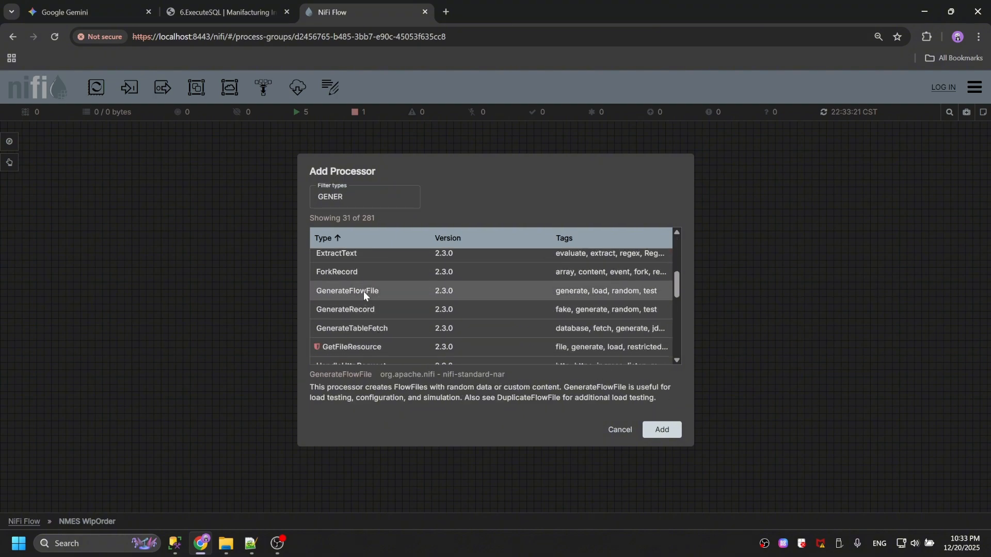
pyautogui.click(660, 430)
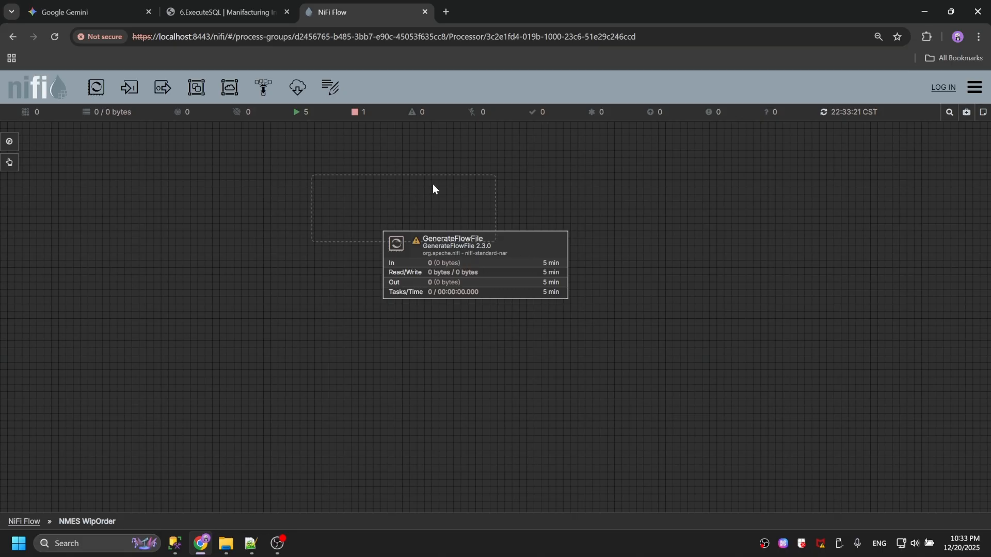
# Add an ExecuteSQL processor below GenerateFlowFile, filtering the types by EXECUTES, and connect GenerateFlowFile's success relationship to it.
pyautogui.moveTo(96, 87); pyautogui.dragTo(217, 232)
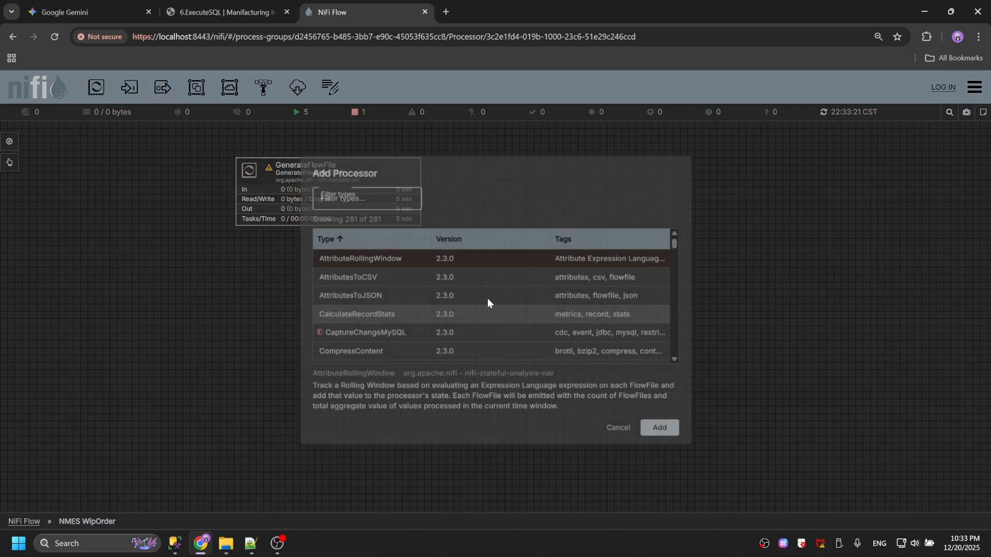
pyautogui.write('EXECUTES')
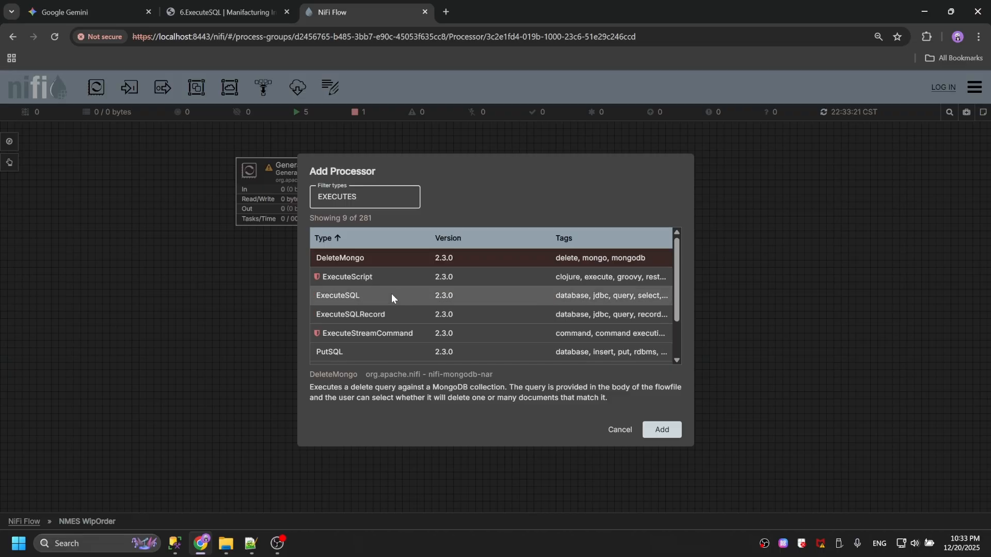
pyautogui.click(391, 295)
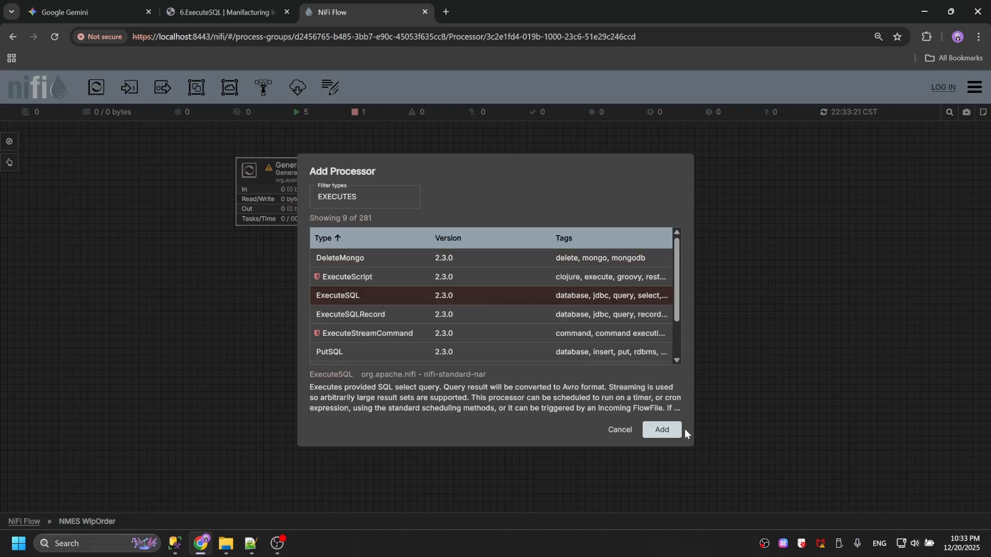
pyautogui.click(671, 429)
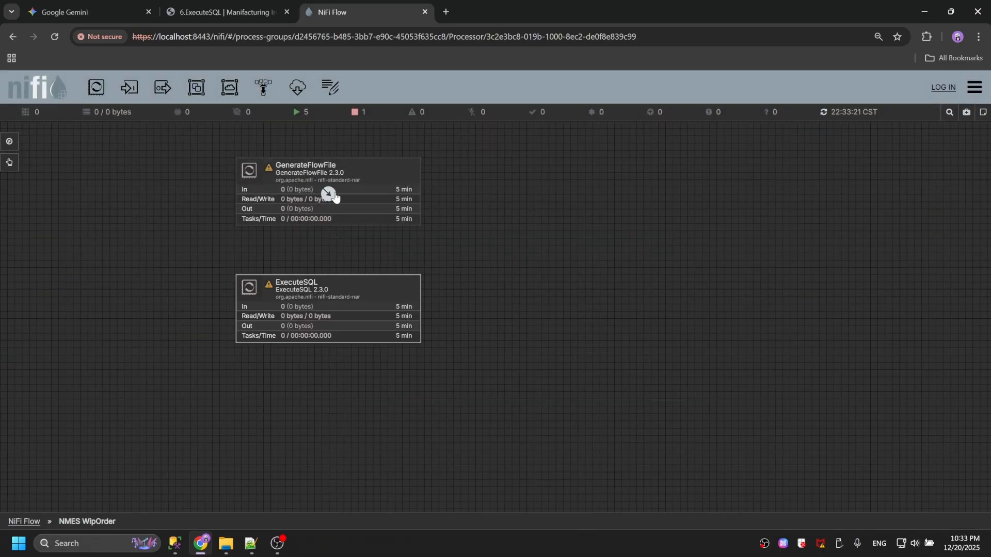
pyautogui.moveTo(328, 194); pyautogui.dragTo(336, 323)
pyautogui.click(660, 444)
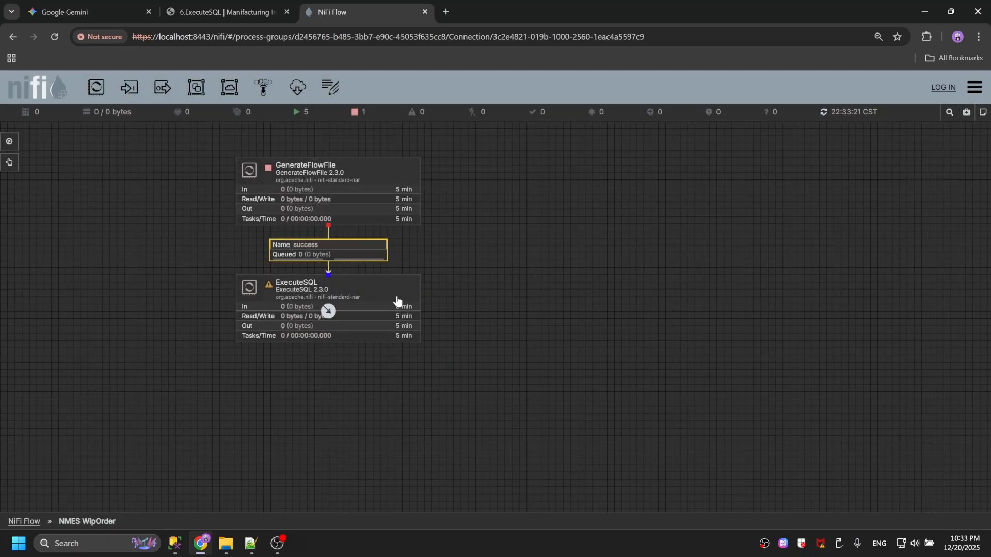
# Open the ExecuteSQL configuration and set its Database Connection Pooling Service to NMES_DB_Reader.
pyautogui.click(398, 303)
pyautogui.rightClick(390, 295)
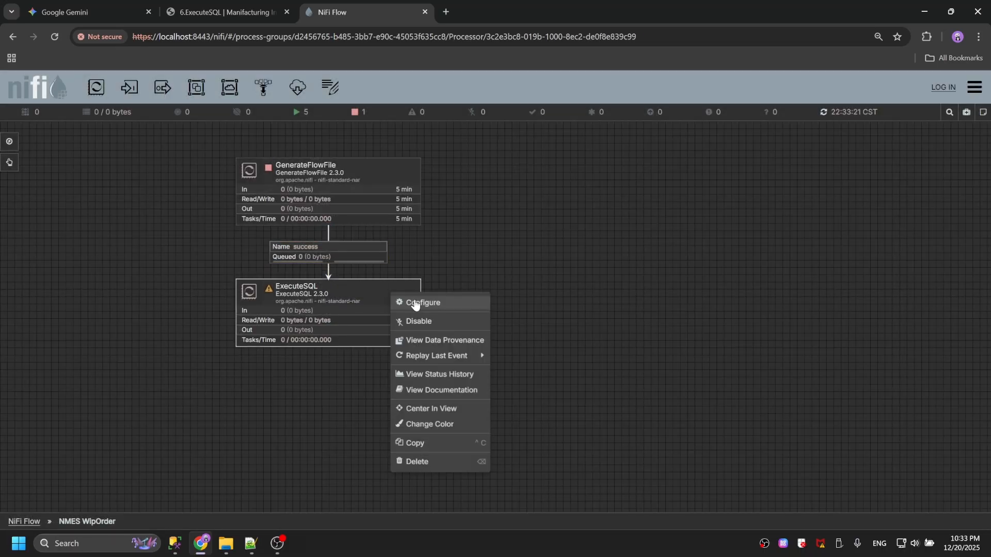
pyautogui.click(411, 305)
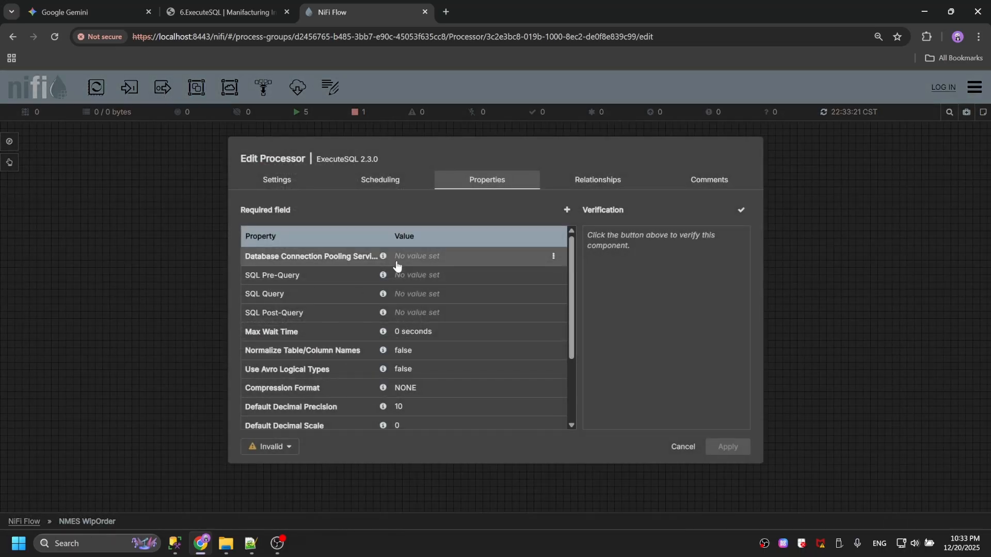
pyautogui.click(265, 180)
pyautogui.click(309, 215)
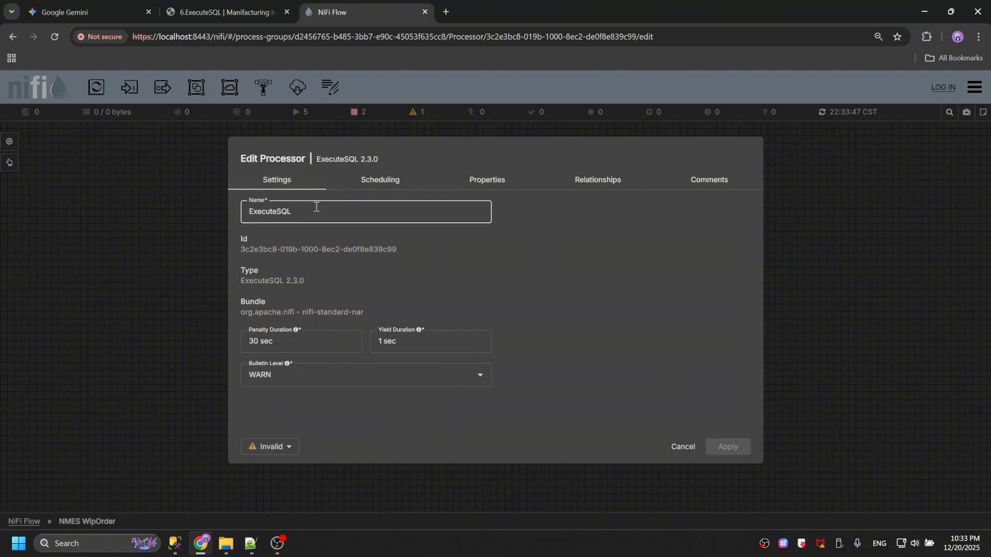
pyautogui.click(394, 182)
pyautogui.click(274, 181)
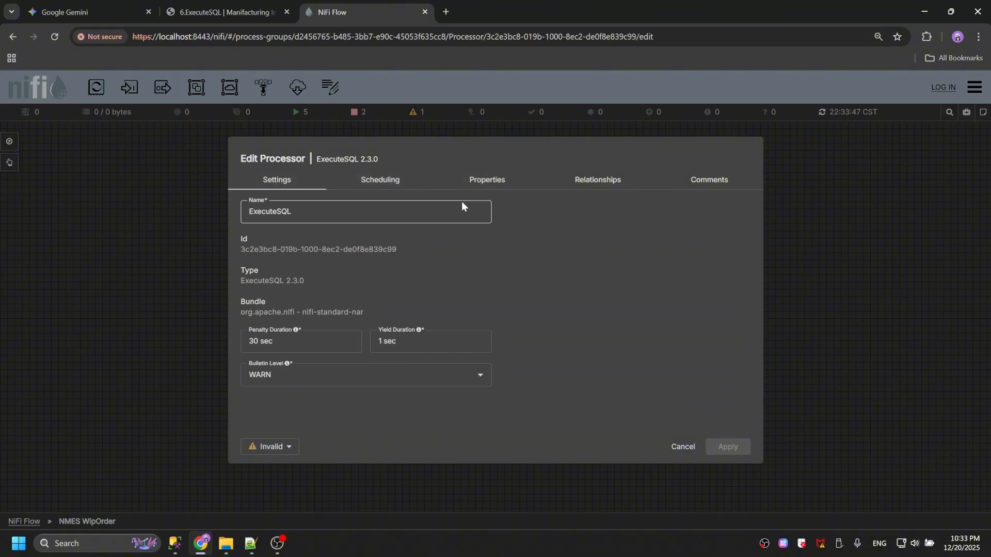
pyautogui.click(466, 181)
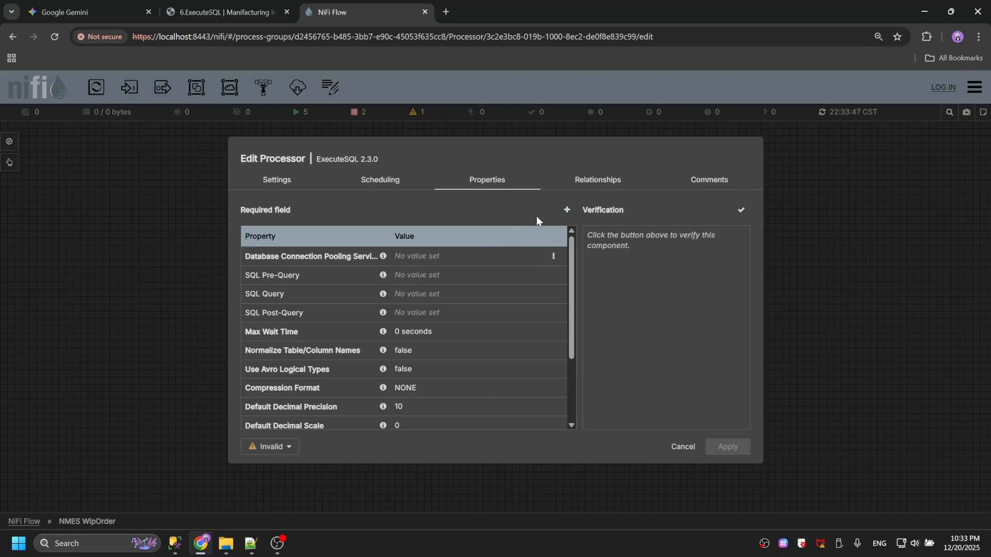
pyautogui.click(461, 257)
pyautogui.click(454, 260)
pyautogui.click(450, 285)
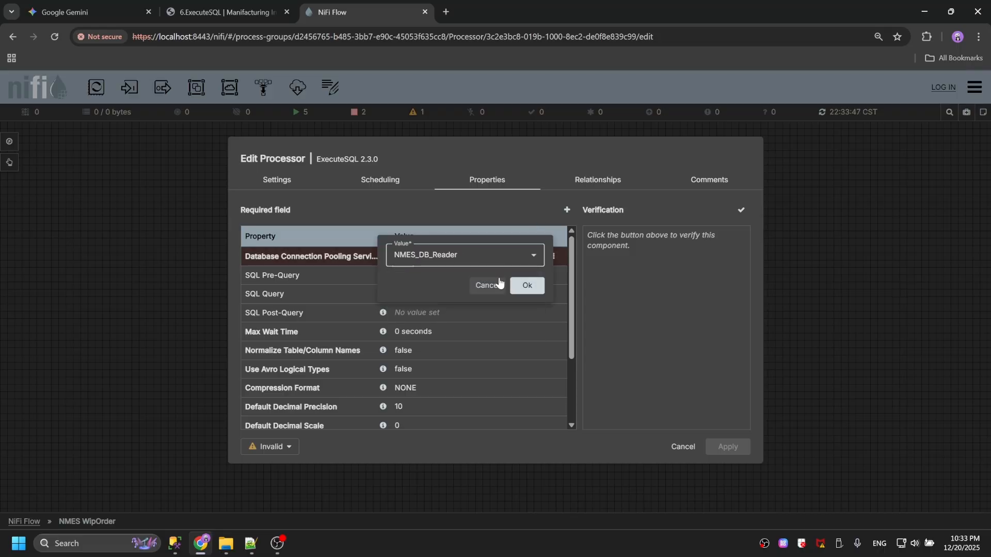
pyautogui.click(527, 286)
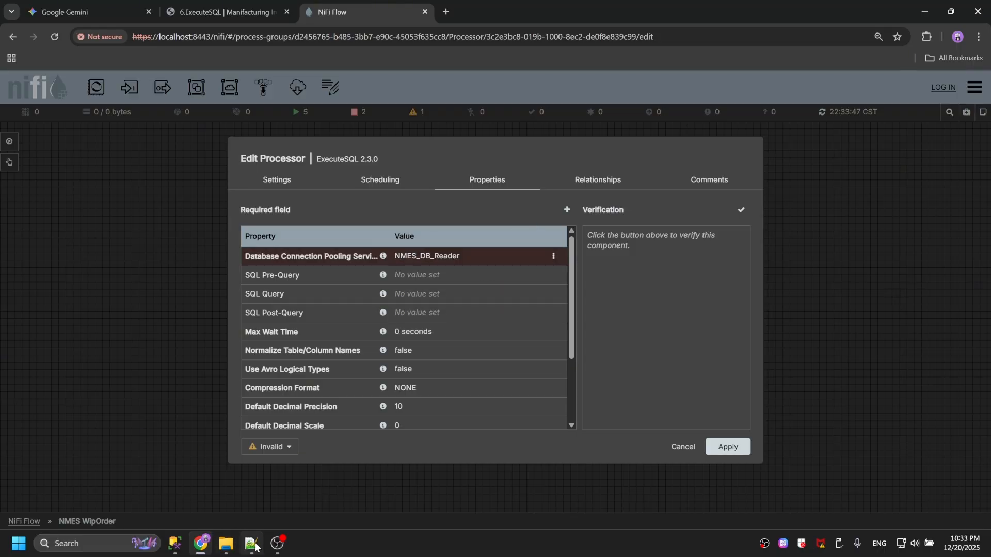
# Copy the Wip_Order SELECT statement from SQL Server Management Studio into the SQL Query property of ExecuteSQL in NiFi.
pyautogui.click(174, 544)
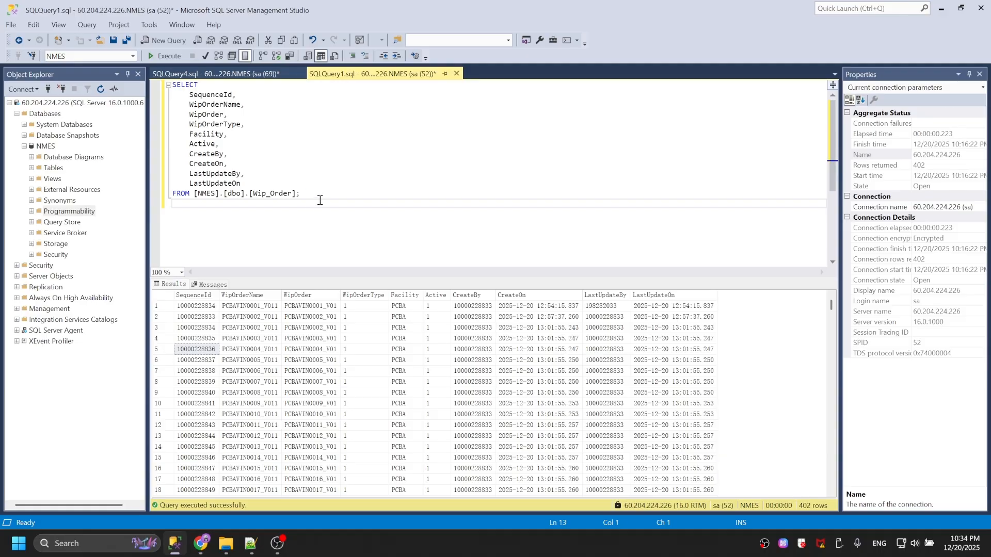
pyautogui.moveTo(320, 201); pyautogui.dragTo(173, 85)
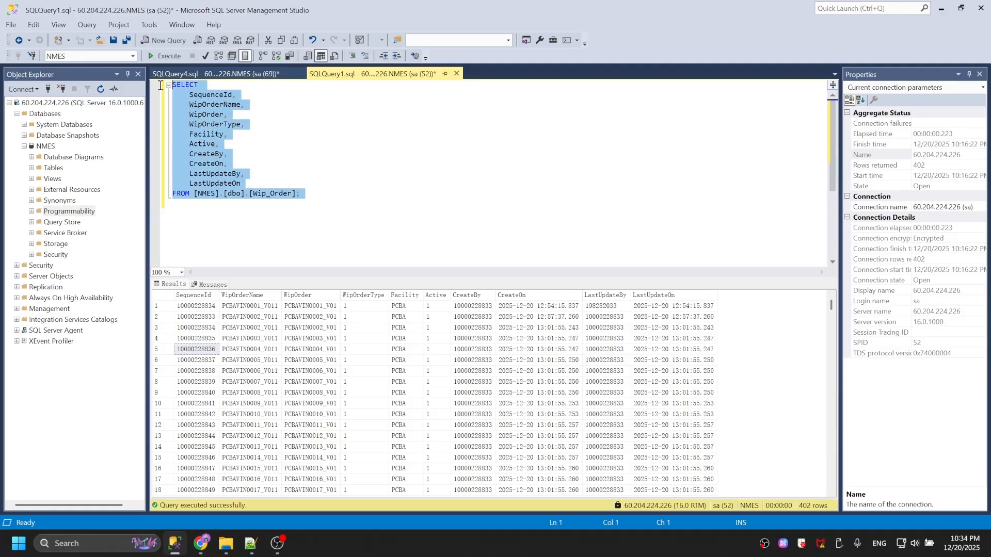
pyautogui.click(210, 543)
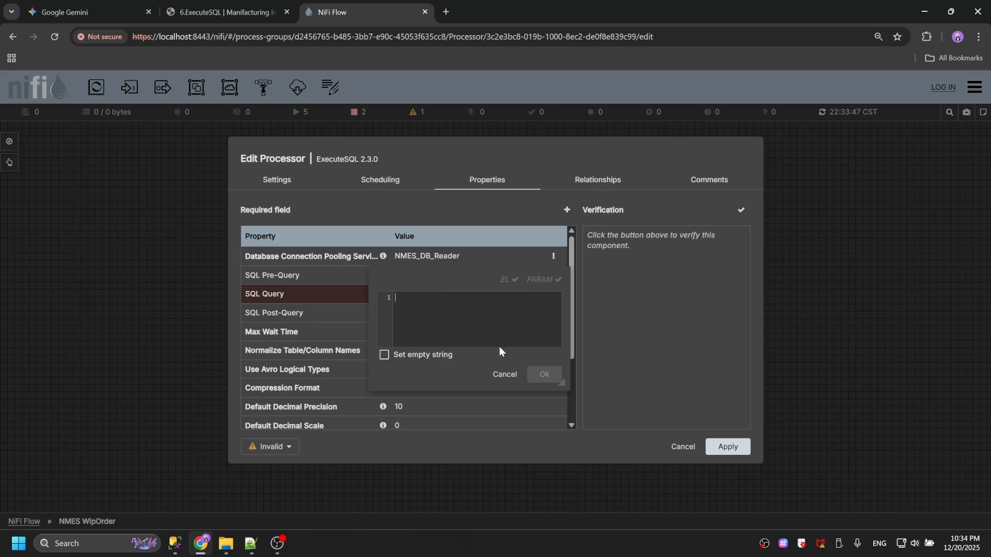
pyautogui.hotkey('ctrl', 'v')
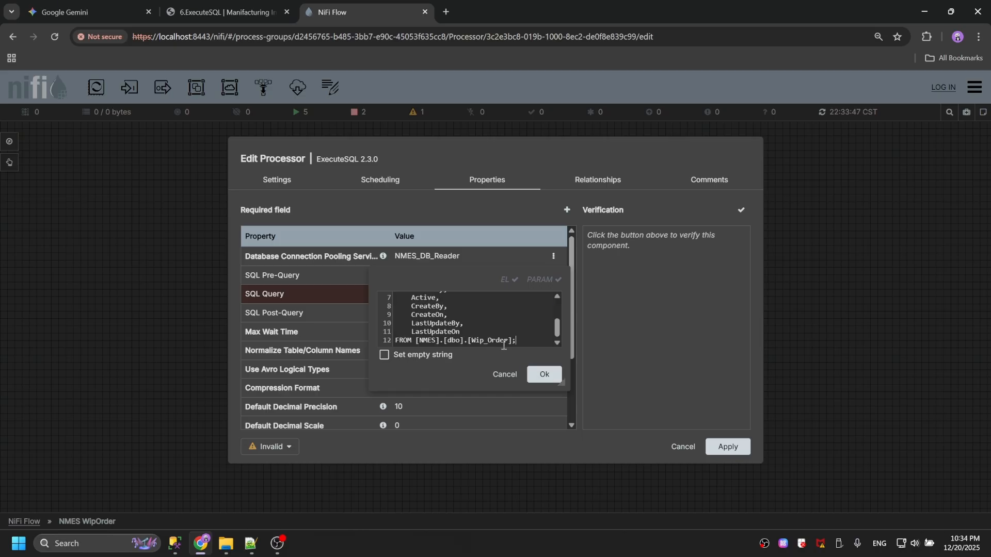
pyautogui.click(544, 375)
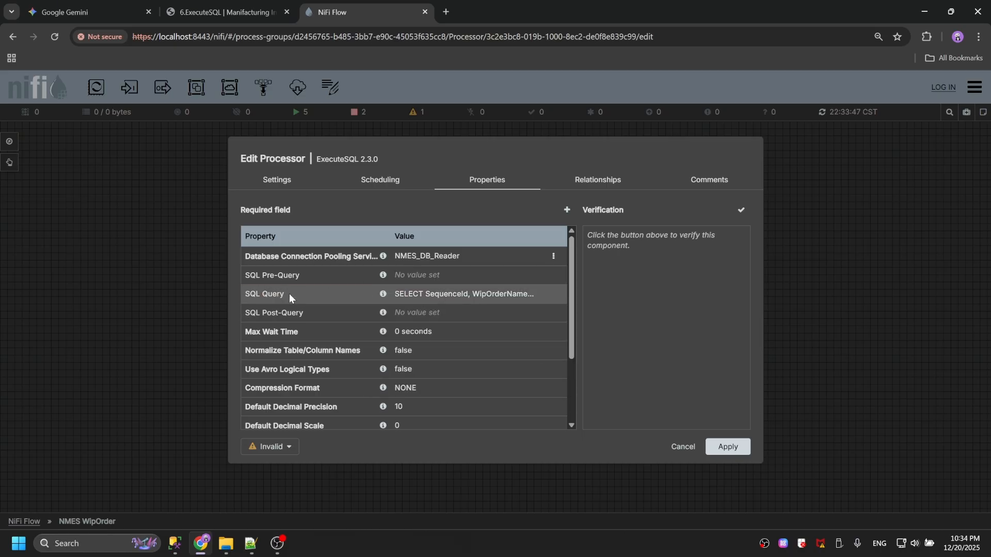
# Review the SQL query, run the verification of the ExecuteSQL properties, and apply the configuration.
pyautogui.click(423, 297)
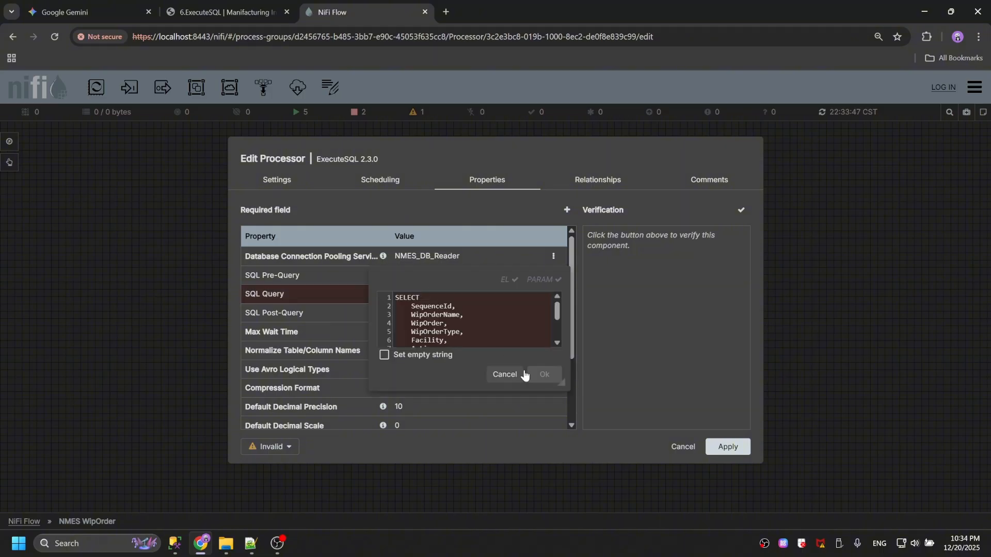
pyautogui.click(505, 374)
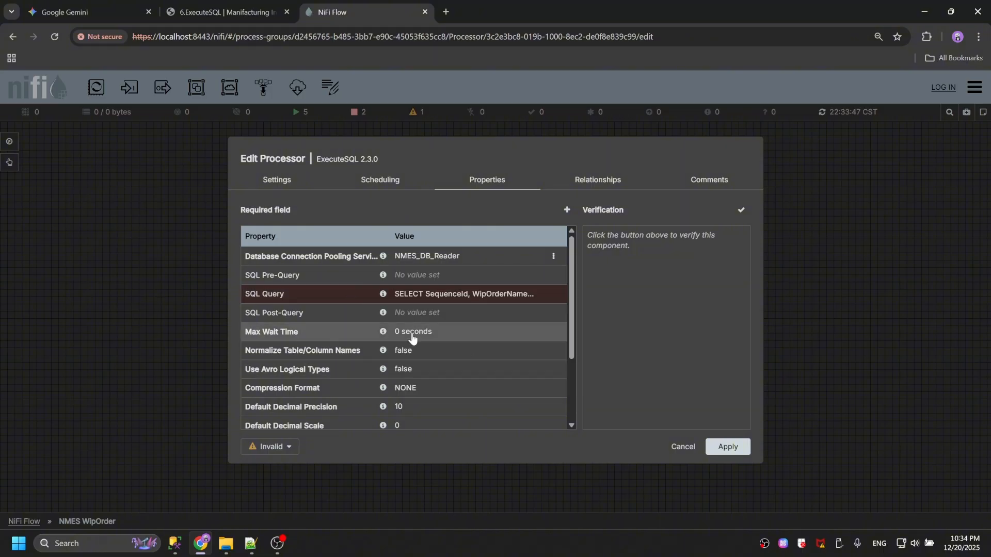
pyautogui.scroll(-3, 469, 328)
pyautogui.scroll(5, 516, 315)
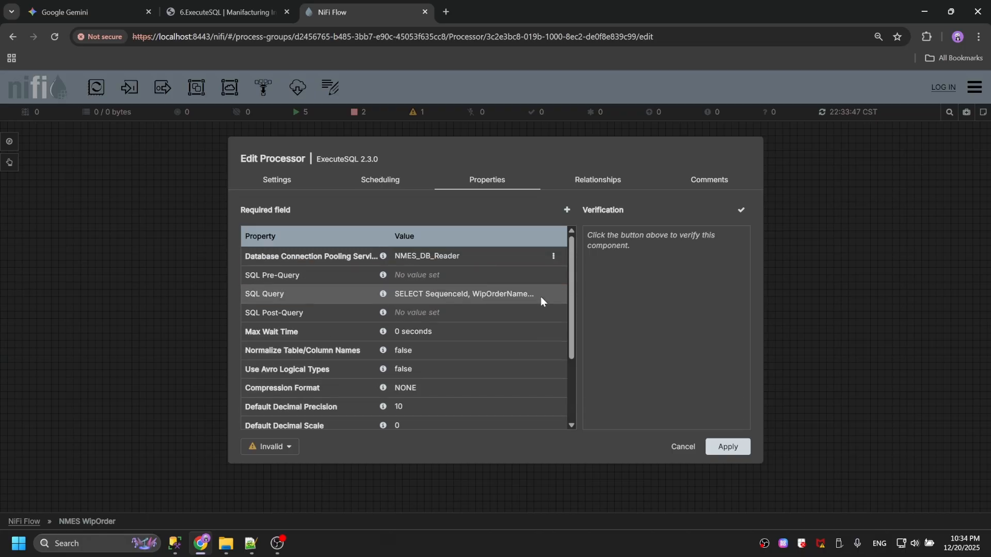
pyautogui.click(741, 211)
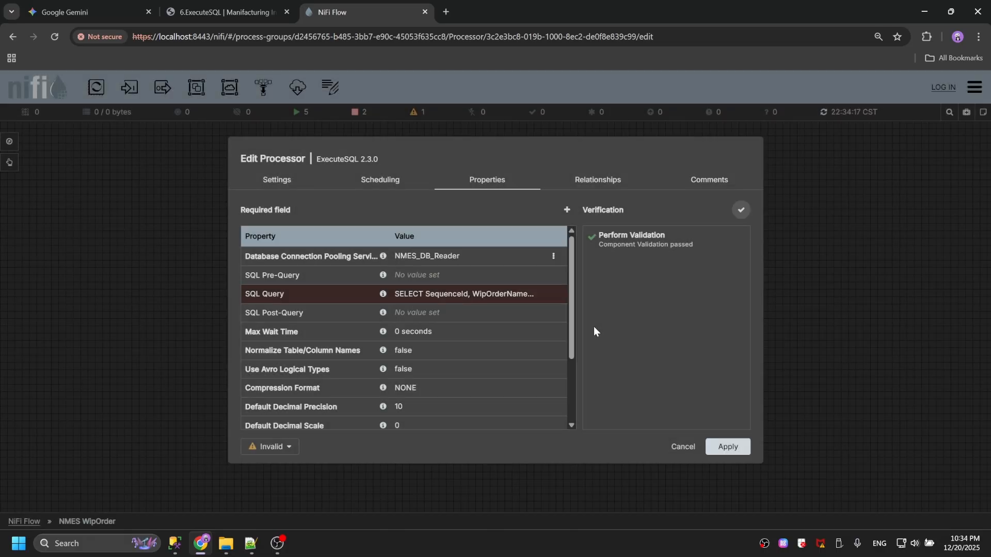
pyautogui.click(741, 444)
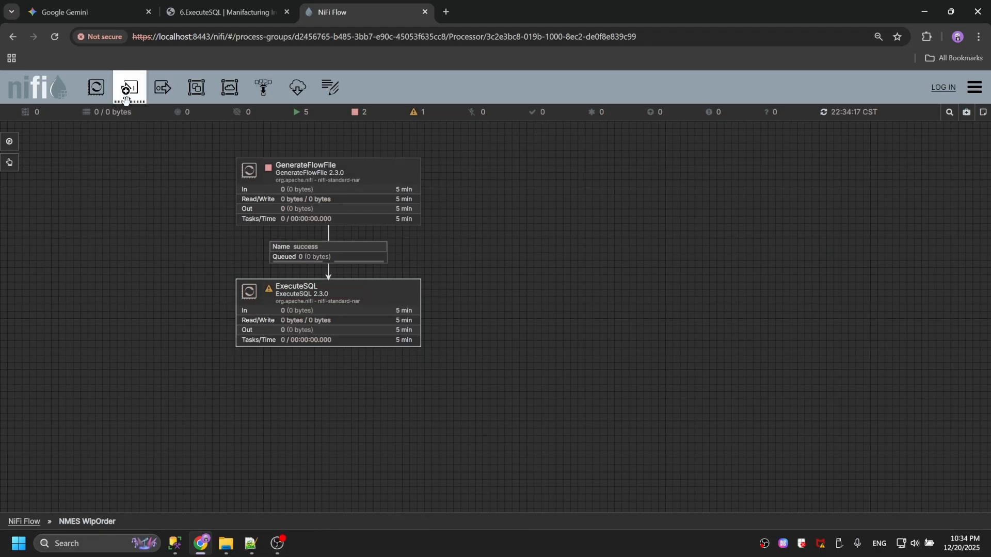
# Add a LogMessage processor and place it directly below ExecuteSQL.
pyautogui.moveTo(97, 88); pyautogui.dragTo(296, 434)
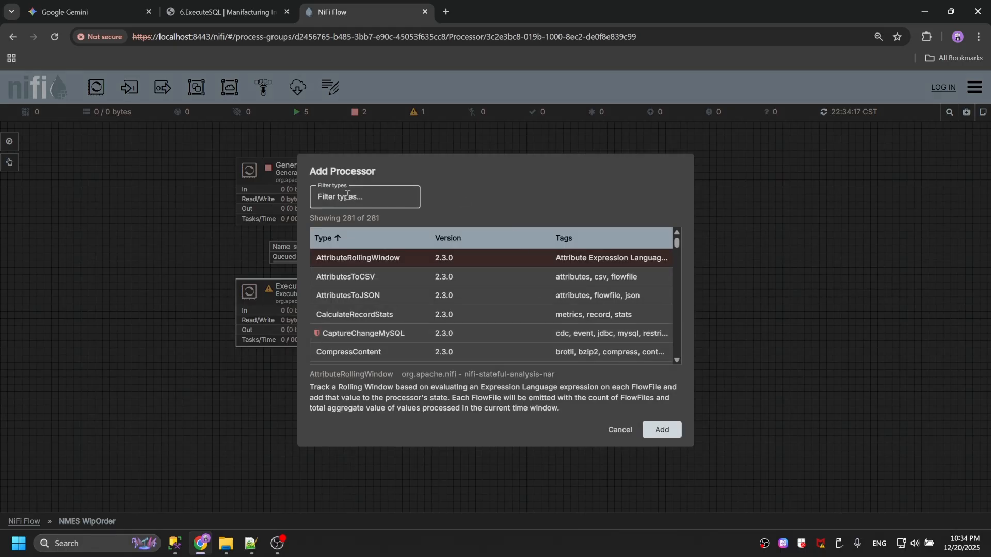
pyautogui.write('LOGMES')
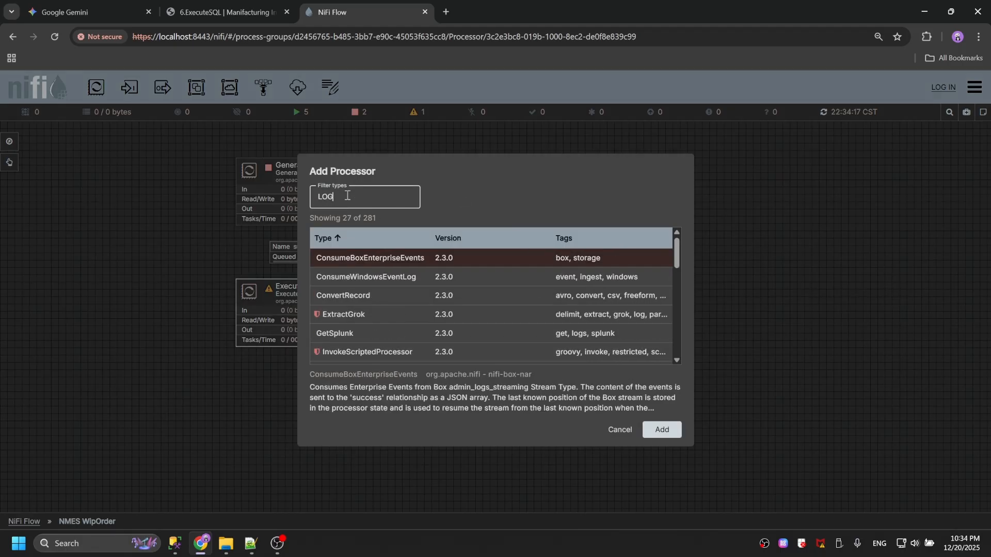
pyautogui.click(662, 430)
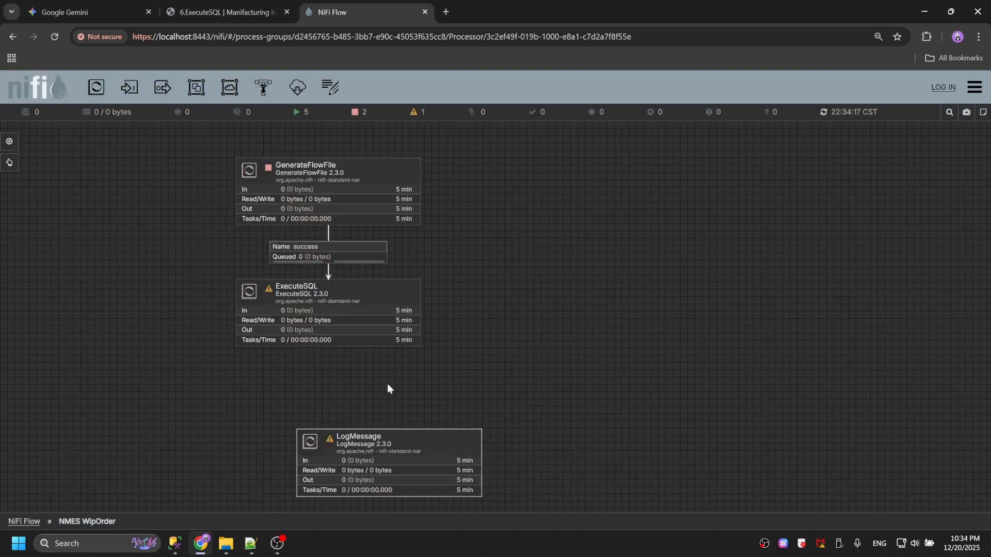
pyautogui.moveTo(384, 459); pyautogui.dragTo(361, 399)
# Connect ExecuteSQL to LogMessage through the success relationship.
pyautogui.moveTo(328, 312); pyautogui.dragTo(317, 392)
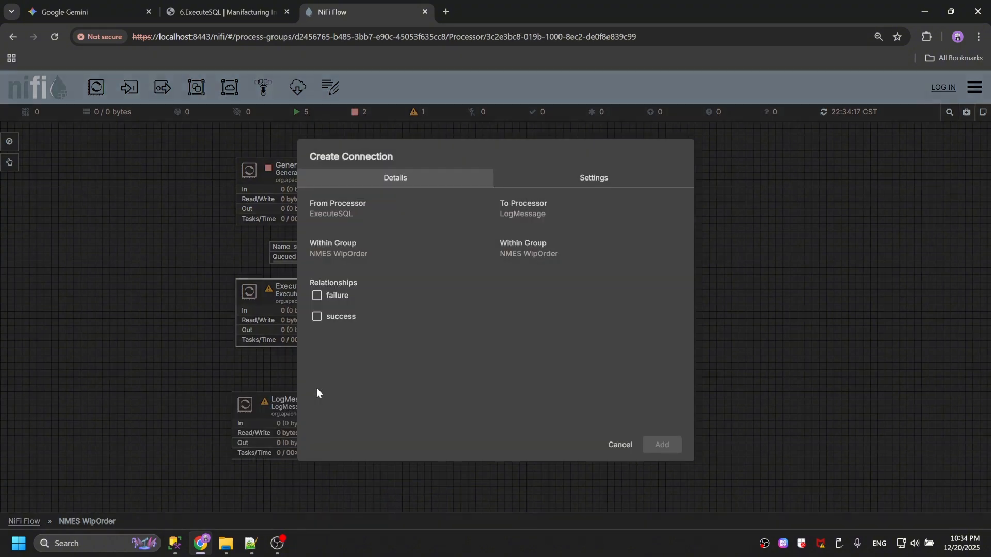
pyautogui.click(340, 316)
pyautogui.click(661, 445)
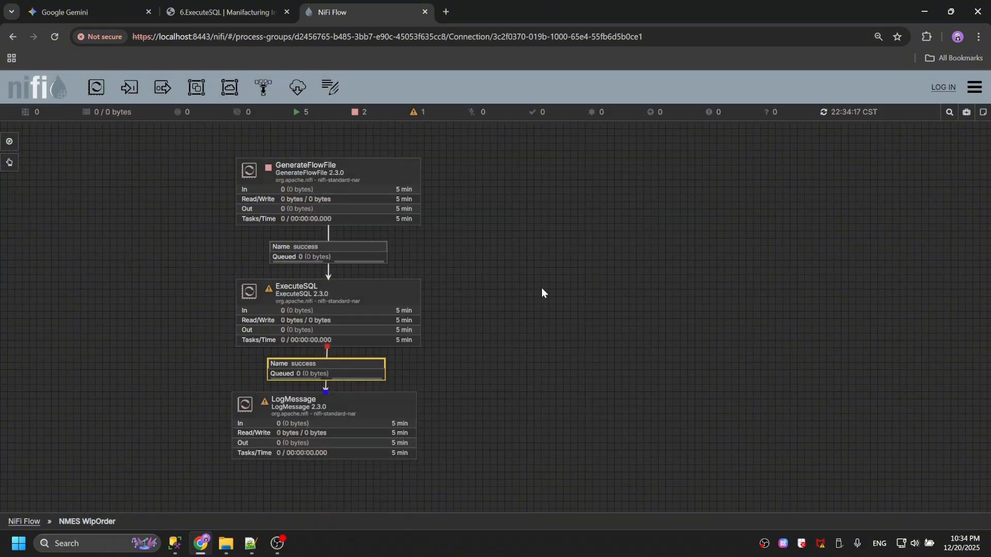
# Set the failure relationship of ExecuteSQL to terminate automatically, apply it, and refresh the canvas.
pyautogui.moveTo(272, 294)
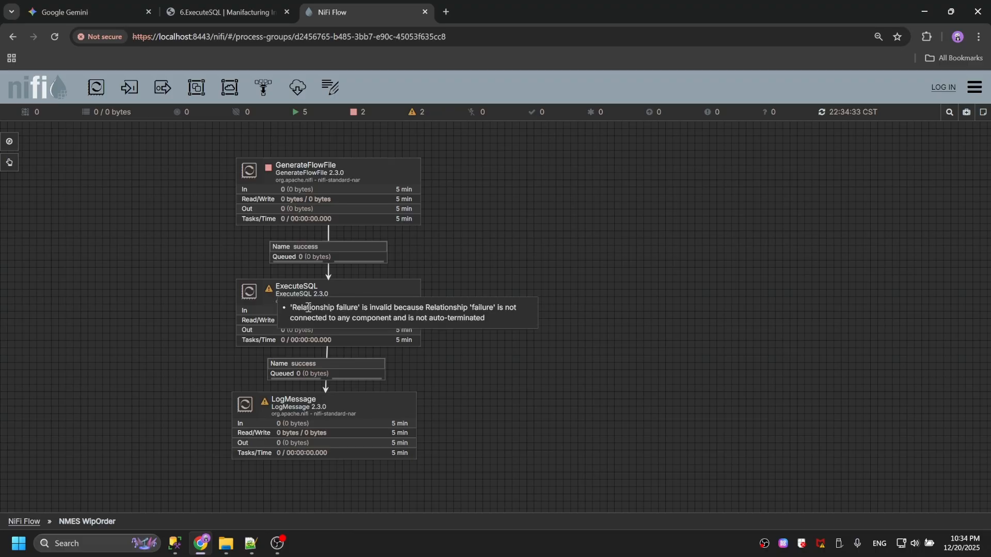
pyautogui.rightClick(325, 312)
pyautogui.click(326, 307)
pyautogui.click(583, 180)
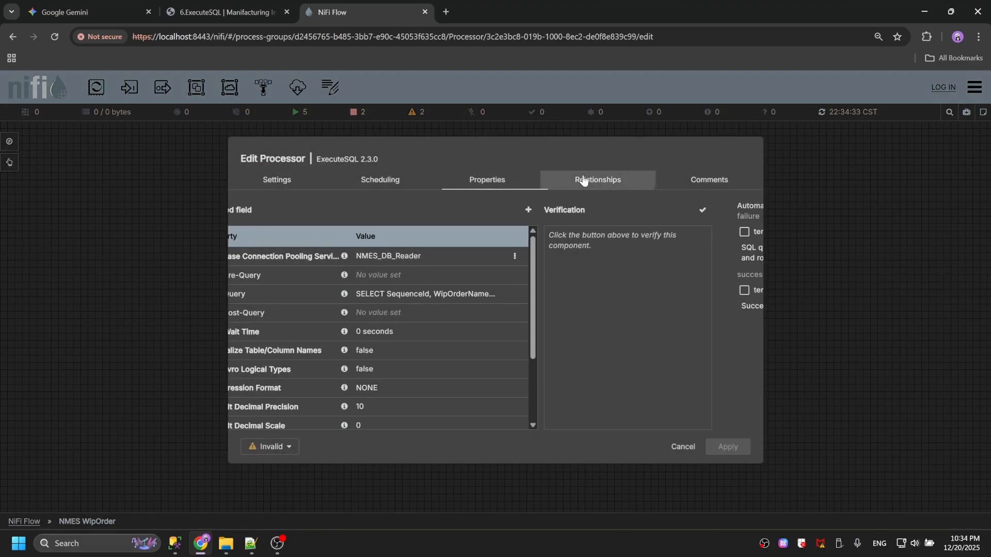
pyautogui.click(263, 233)
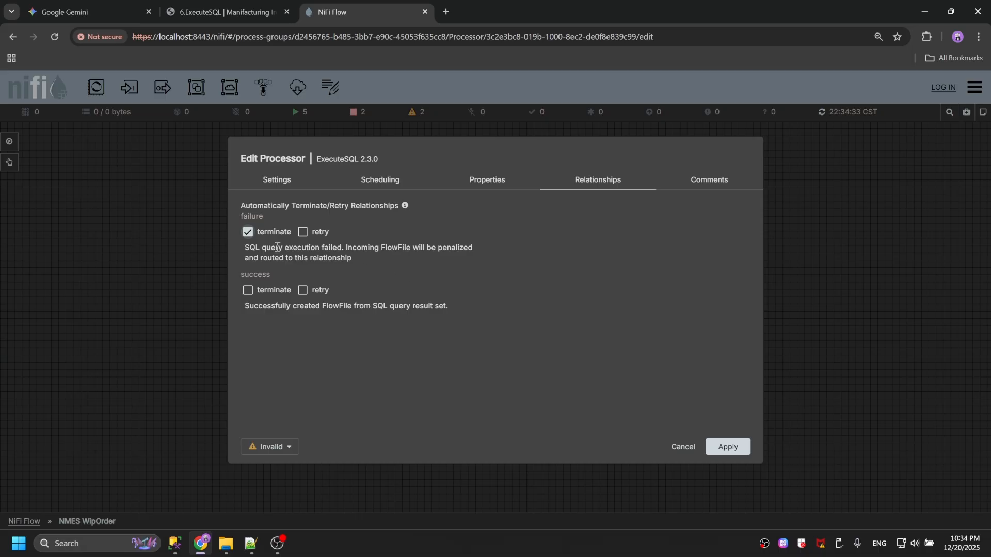
pyautogui.click(723, 447)
pyautogui.rightClick(609, 215)
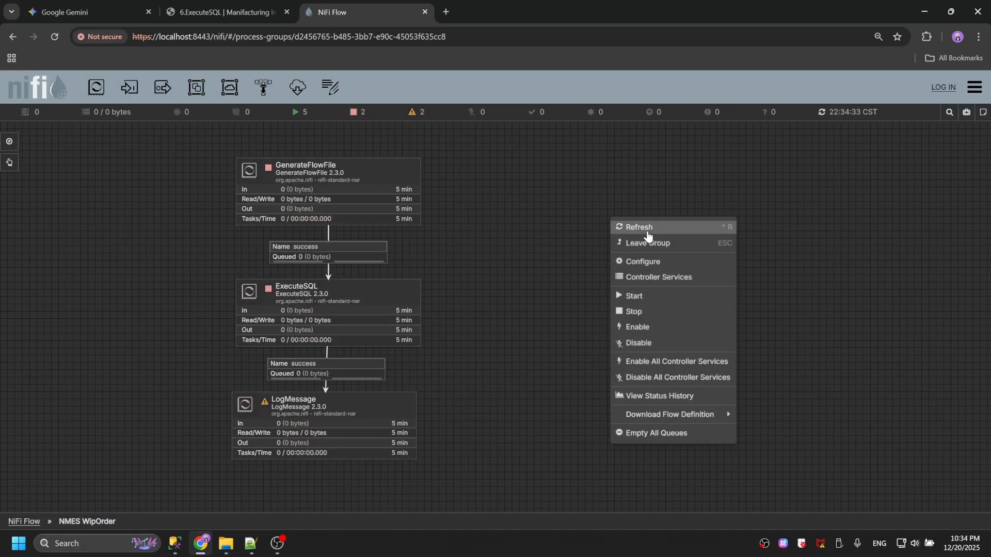
pyautogui.click(627, 227)
# Run the GenerateFlowFile processor once and refresh the canvas.
pyautogui.rightClick(367, 179)
pyautogui.click(380, 225)
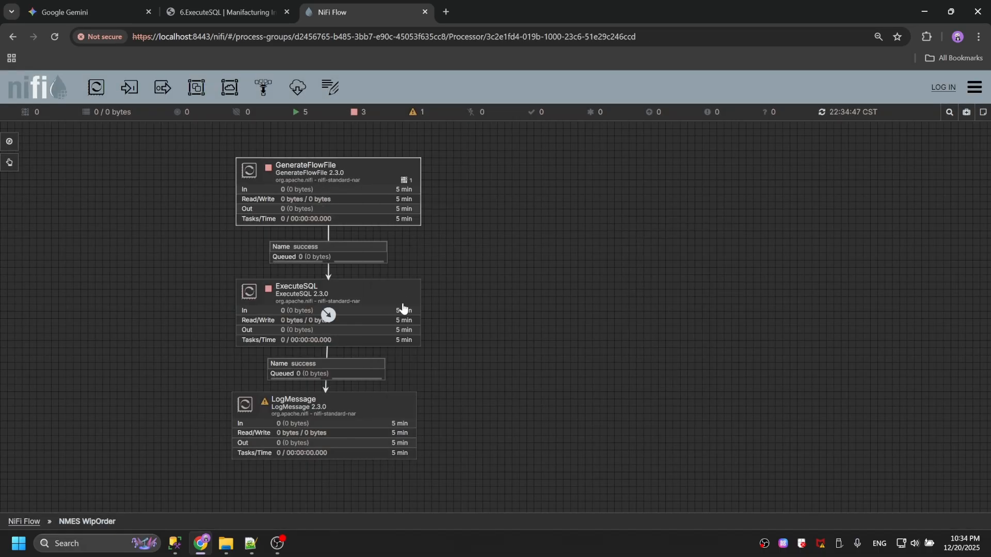
pyautogui.rightClick(387, 305)
pyautogui.rightClick(535, 243)
pyautogui.click(575, 251)
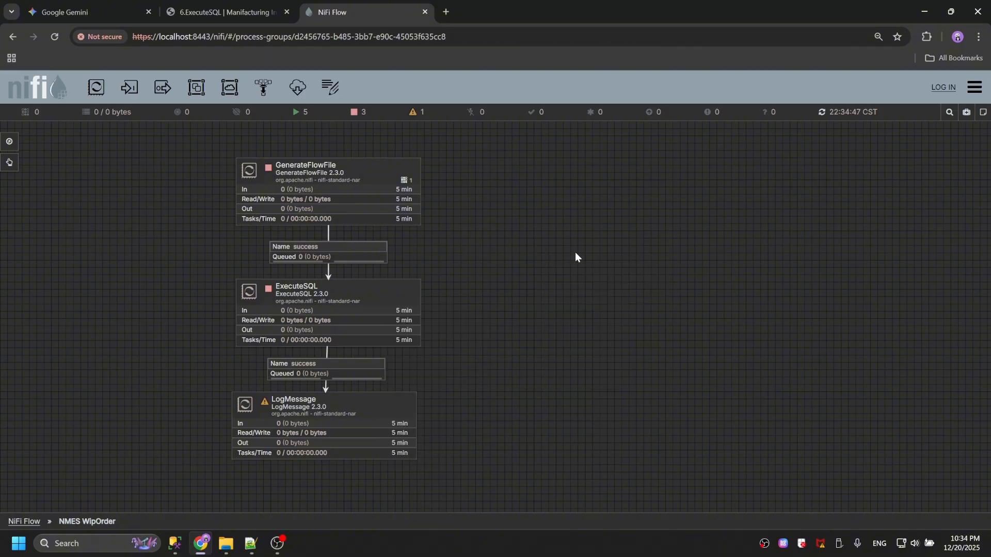
# Run the ExecuteSQL processor once and refresh the canvas to update the queues.
pyautogui.rightClick(405, 295)
pyautogui.click(446, 340)
pyautogui.rightClick(598, 249)
pyautogui.click(633, 262)
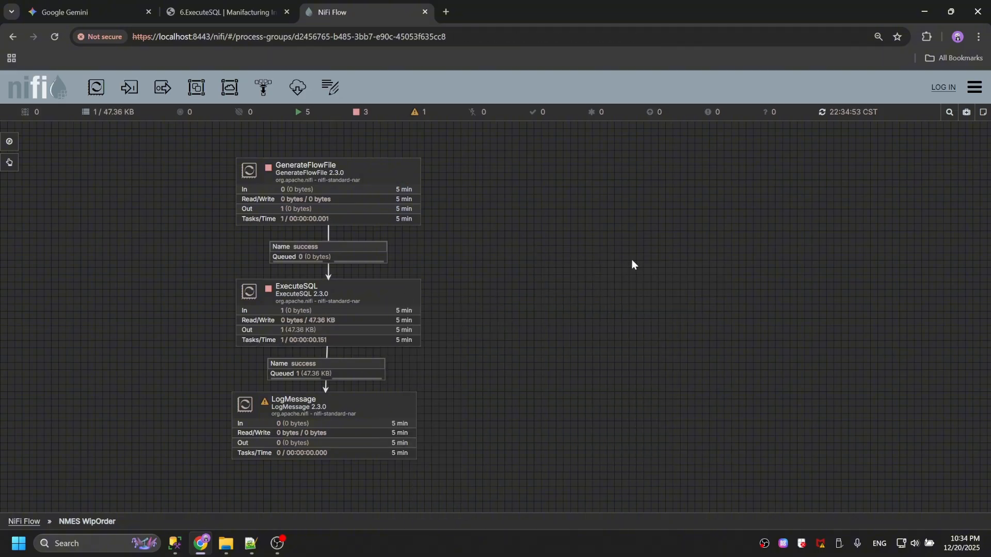
# List the queue between ExecuteSQL and LogMessage and open the attributes of its queued FlowFile.
pyautogui.rightClick(359, 365)
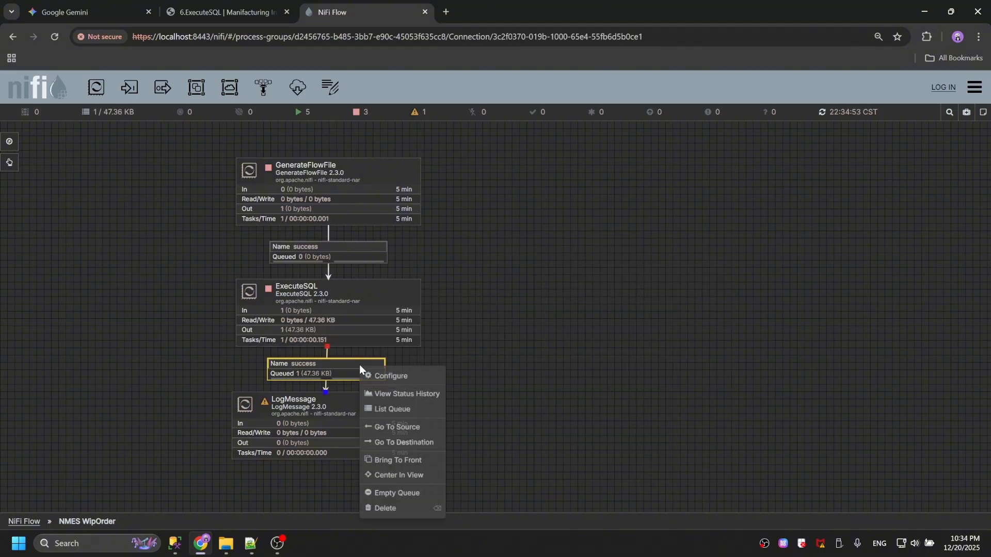
pyautogui.click(407, 406)
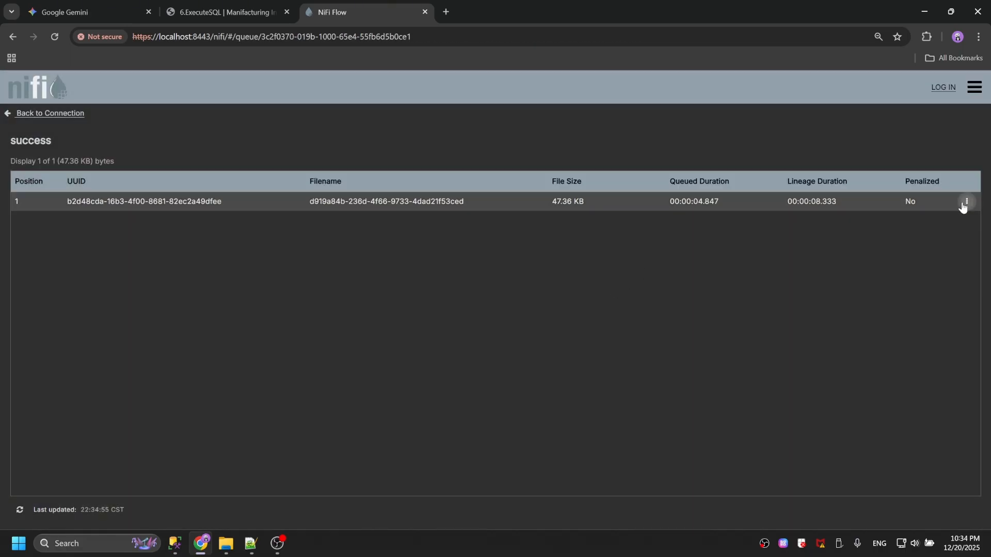
pyautogui.click(966, 201)
pyautogui.click(927, 225)
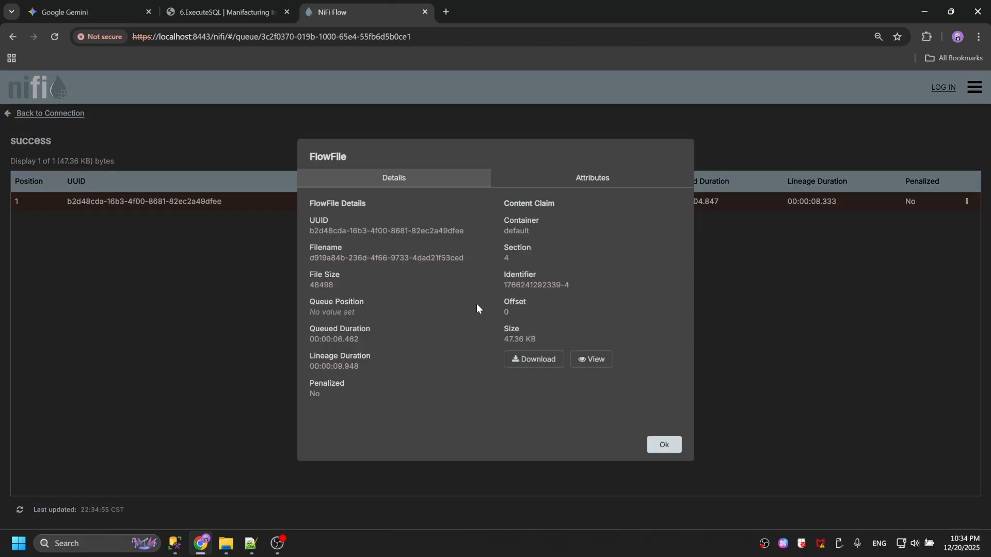
pyautogui.click(594, 179)
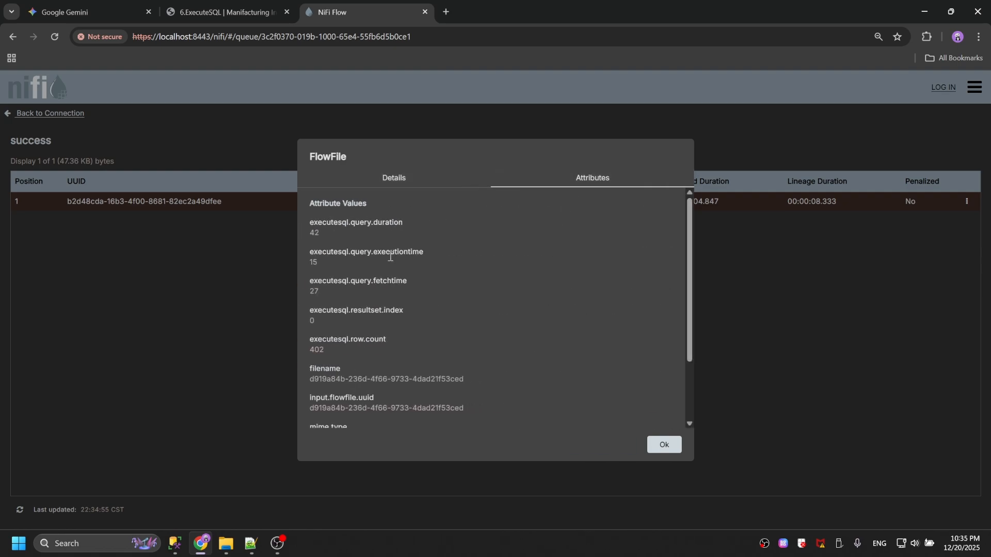
# Examine the FlowFile's executesql attributes for query duration, execution time, fetch time and row count.
pyautogui.click(361, 227)
pyautogui.click(338, 223)
pyautogui.click(359, 233)
pyautogui.doubleClick(385, 225)
pyautogui.doubleClick(398, 251)
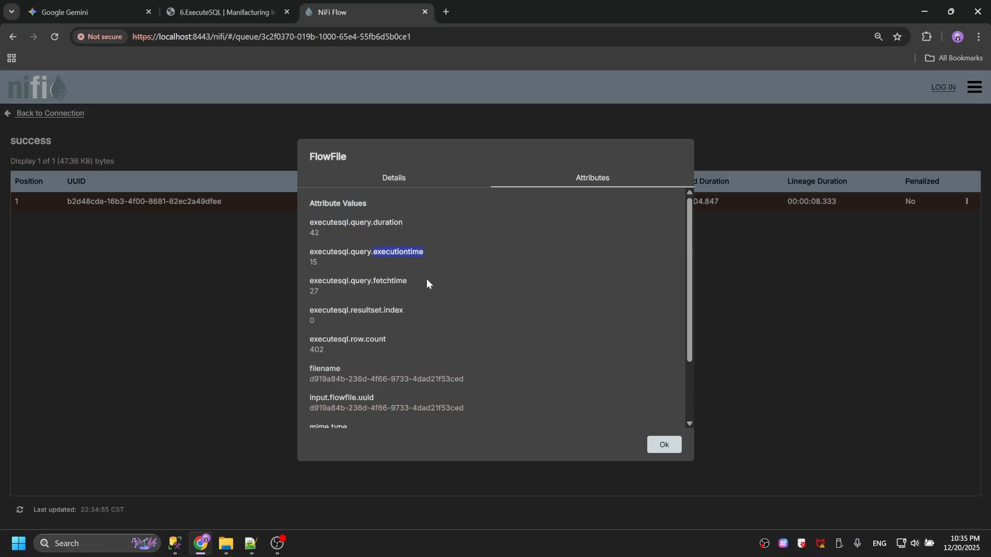
pyautogui.scroll(-2, 428, 294)
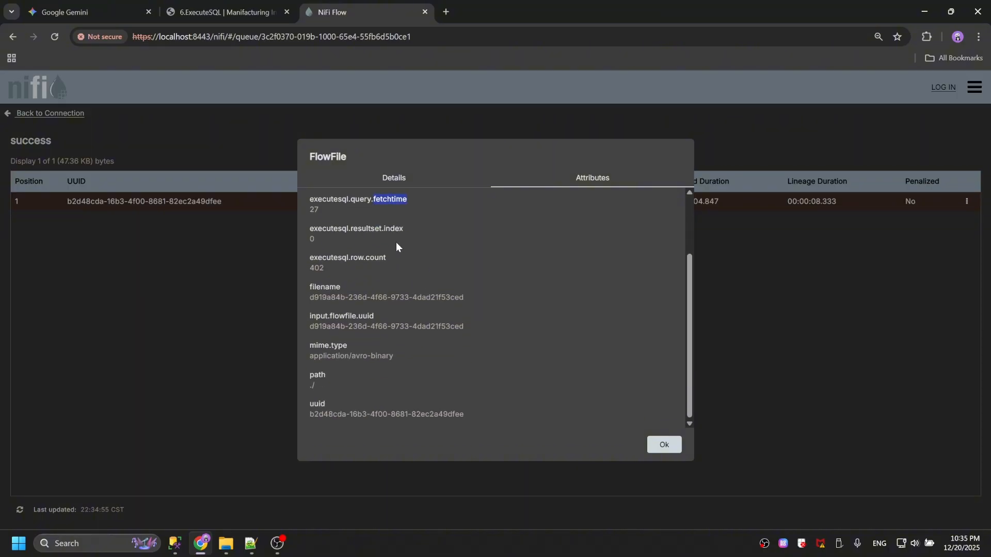
pyautogui.click(410, 263)
pyautogui.moveTo(396, 258); pyautogui.dragTo(313, 255)
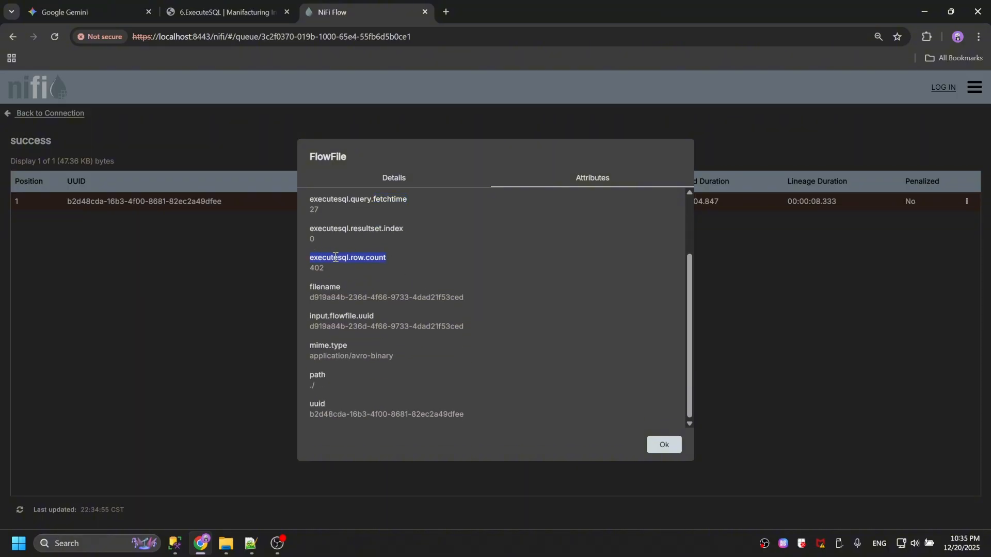
pyautogui.doubleClick(358, 257)
pyautogui.doubleClick(337, 262)
pyautogui.moveTo(363, 262); pyautogui.dragTo(315, 260)
pyautogui.click(357, 263)
pyautogui.moveTo(397, 257); pyautogui.dragTo(310, 258)
pyautogui.click(385, 258)
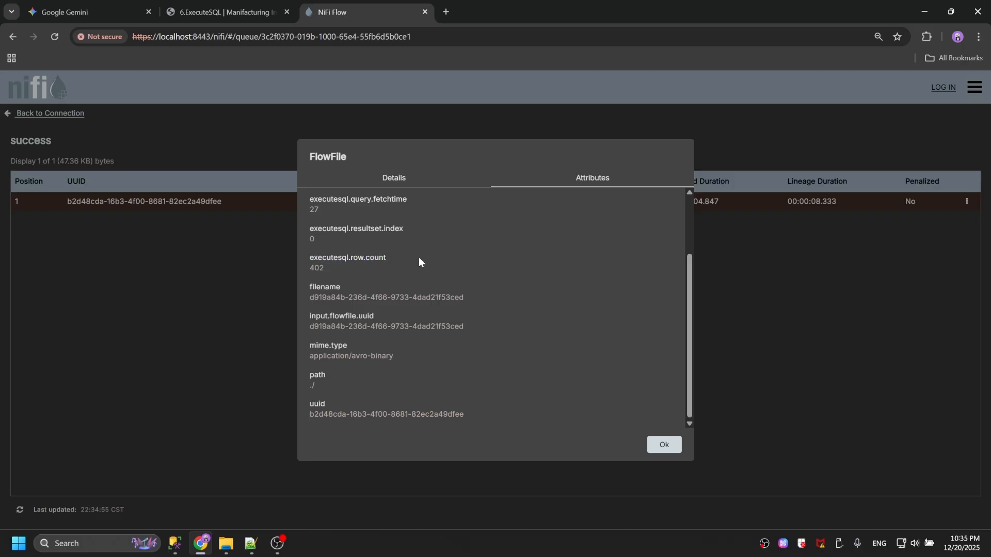
pyautogui.doubleClick(328, 255)
pyautogui.click(493, 275)
# View the FlowFile's content from its details, try the json format, and return the display to avro.
pyautogui.click(410, 182)
pyautogui.click(598, 367)
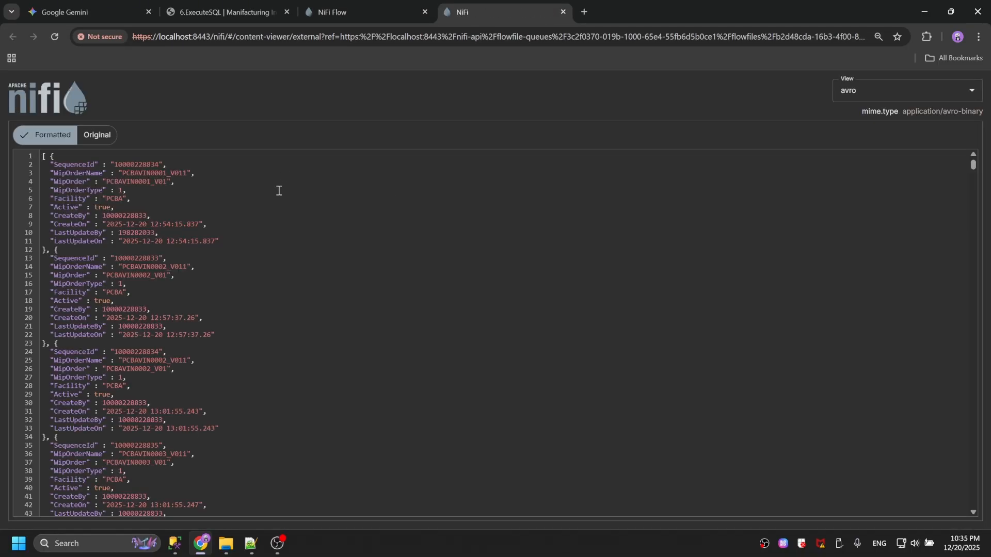
pyautogui.click(876, 94)
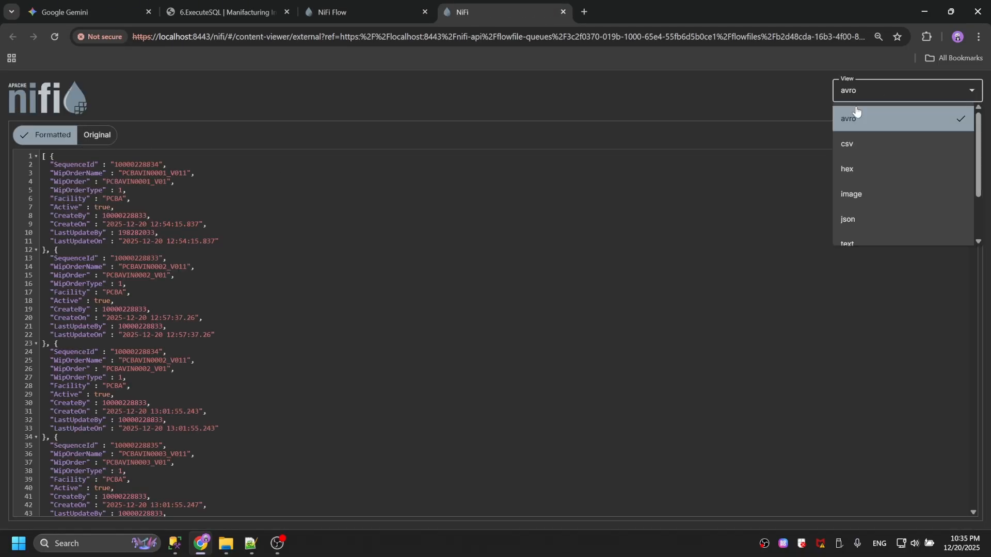
pyautogui.click(855, 114)
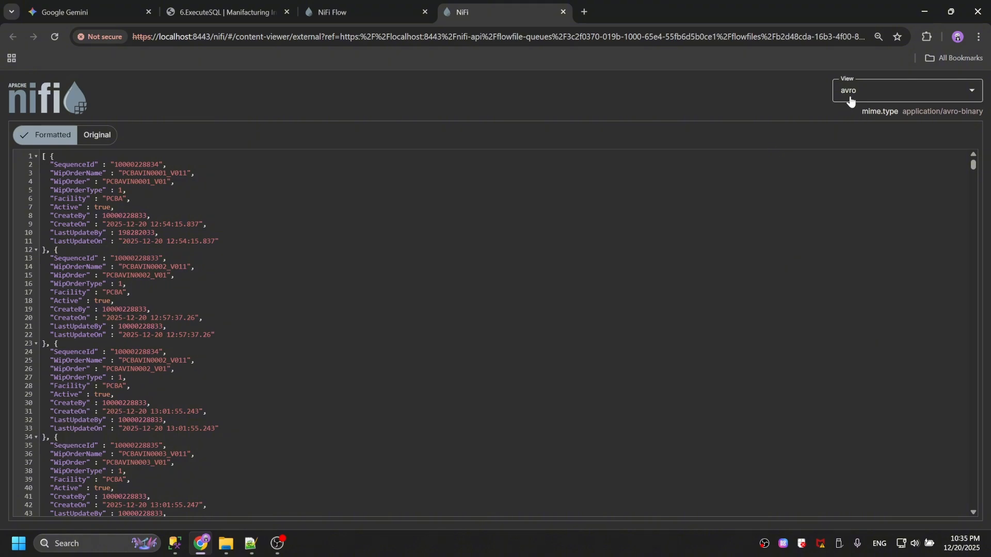
pyautogui.click(891, 99)
pyautogui.click(859, 218)
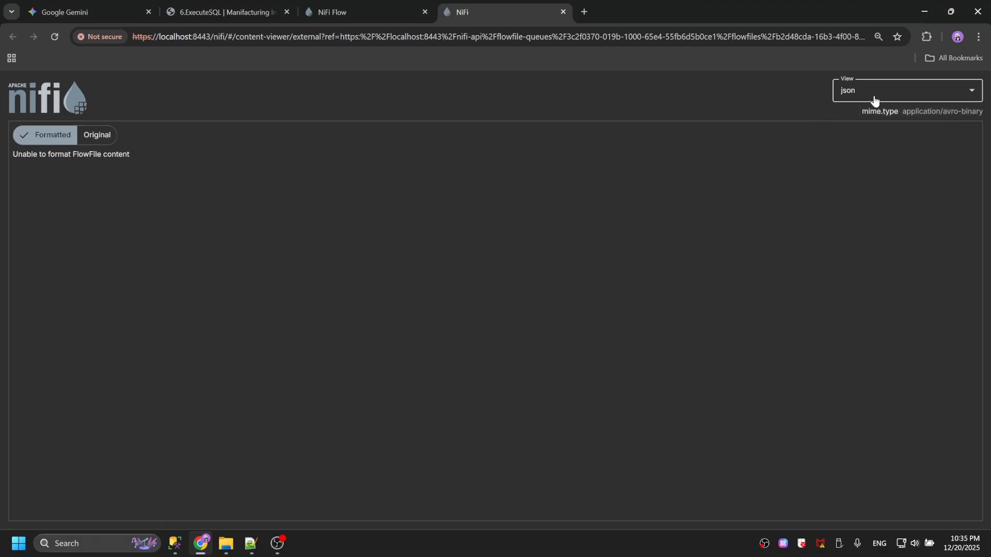
pyautogui.click(874, 100)
pyautogui.click(863, 119)
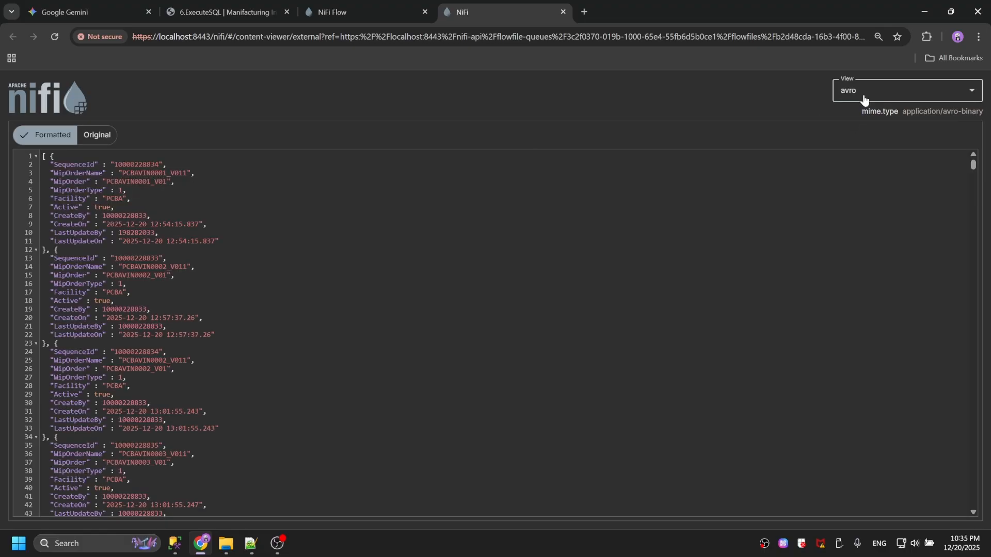
# Look through the formatted work order records down to the last one in the content.
pyautogui.click(262, 225)
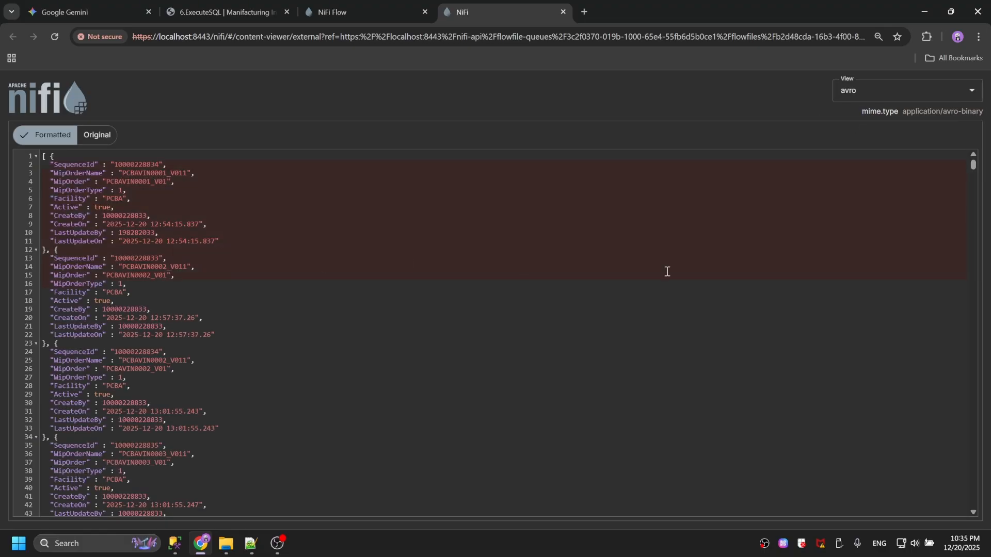
pyautogui.scroll(-3, 898, 317)
pyautogui.moveTo(973, 168); pyautogui.dragTo(969, 528)
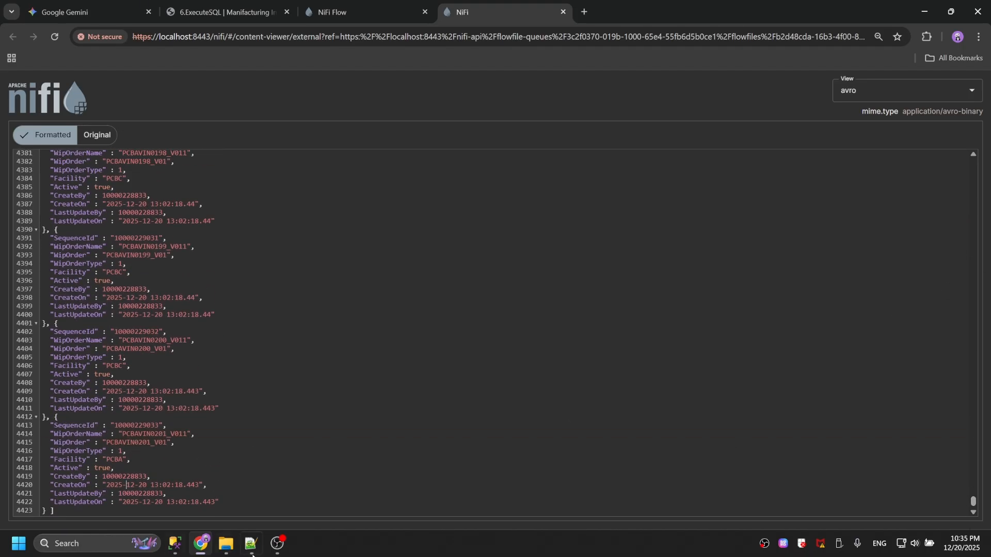
# Switch to SQL Server Management Studio and rerun the unfiltered Wip_Order query for comparison.
pyautogui.click(175, 543)
pyautogui.click(288, 123)
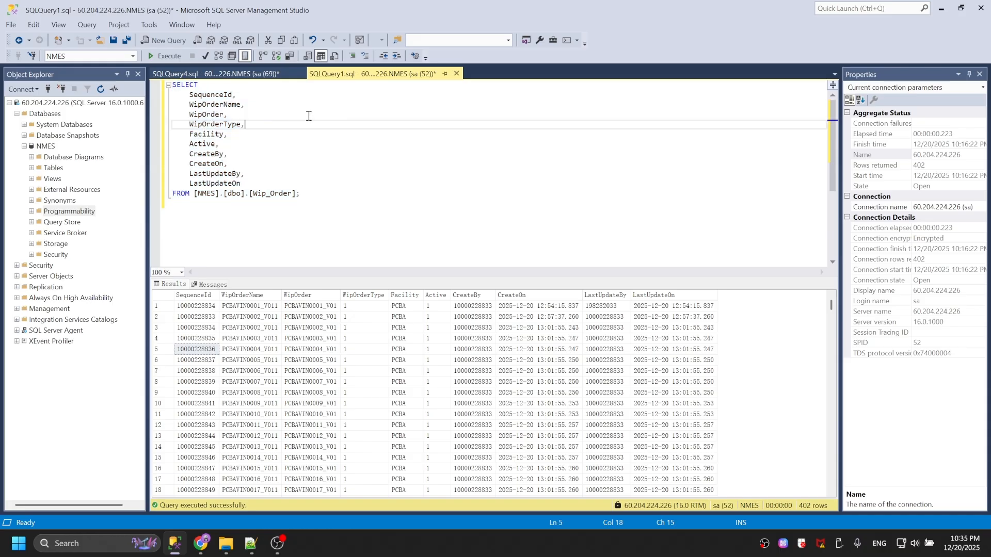
pyautogui.click(164, 56)
pyautogui.click(335, 155)
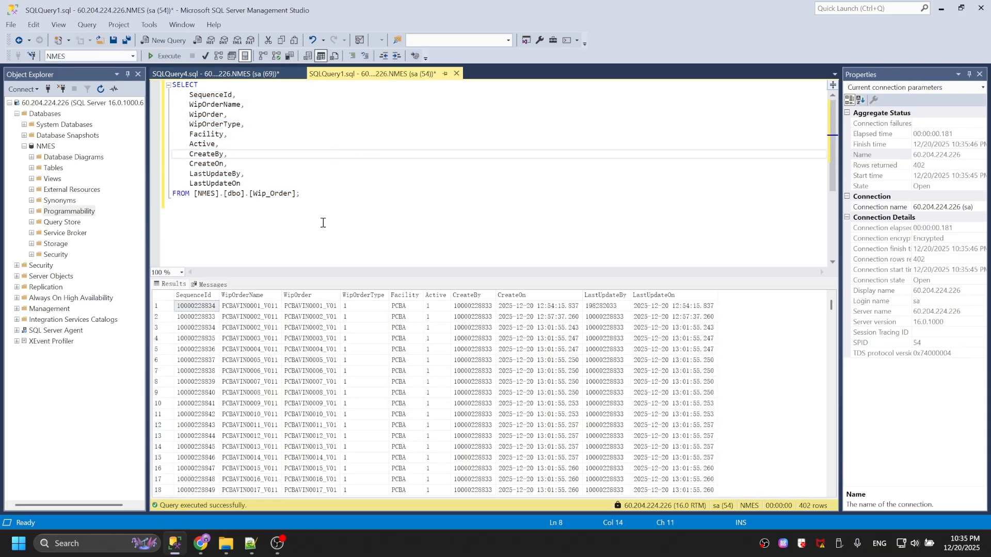
pyautogui.click(277, 543)
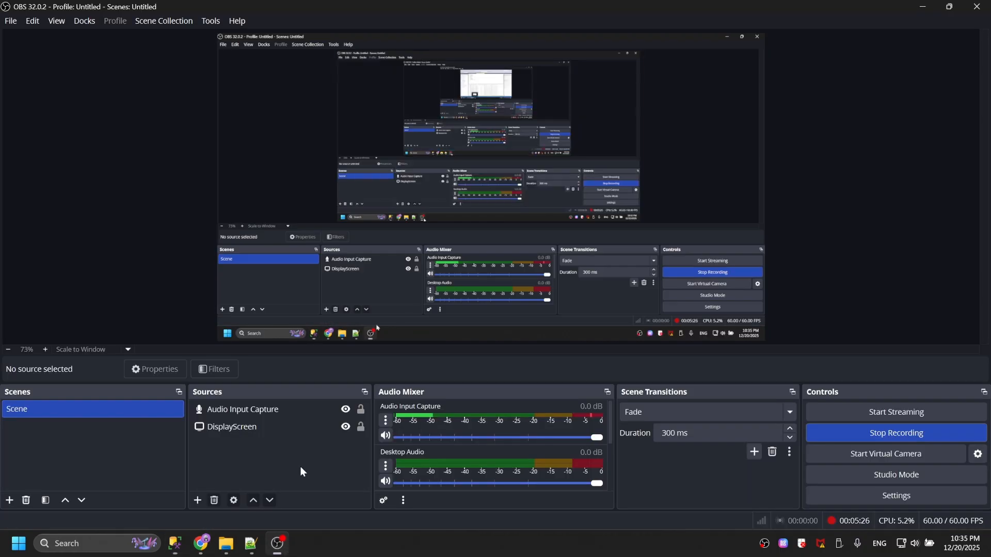
pyautogui.click(278, 544)
# Switch to Chrome, close the content viewer and the FlowFile details, and return to the connection on the canvas.
pyautogui.click(202, 543)
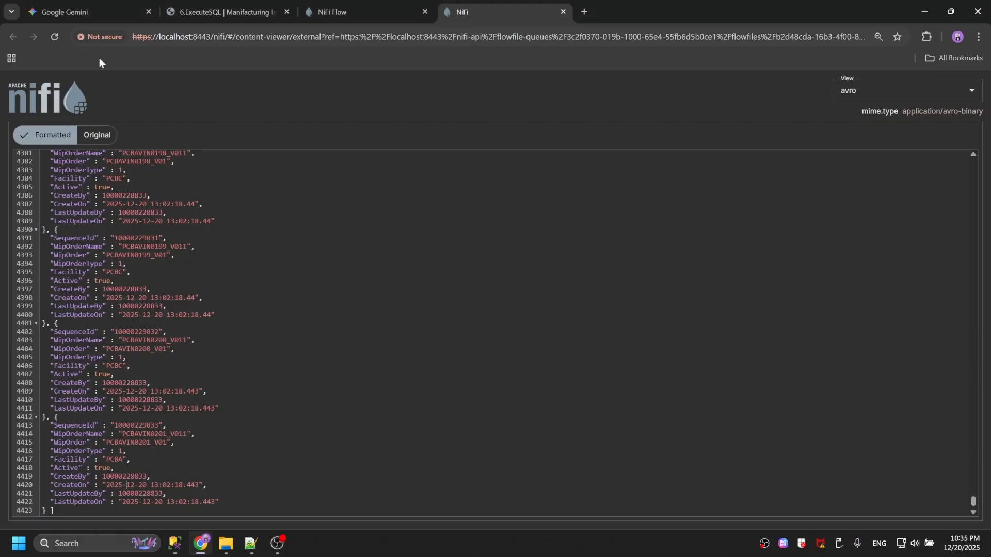
pyautogui.click(562, 12)
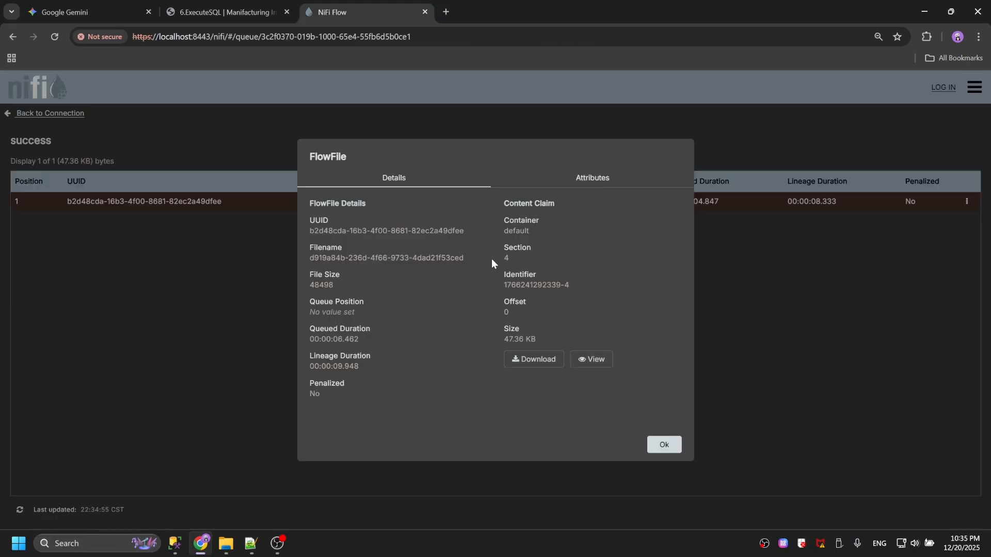
pyautogui.click(668, 443)
pyautogui.click(63, 114)
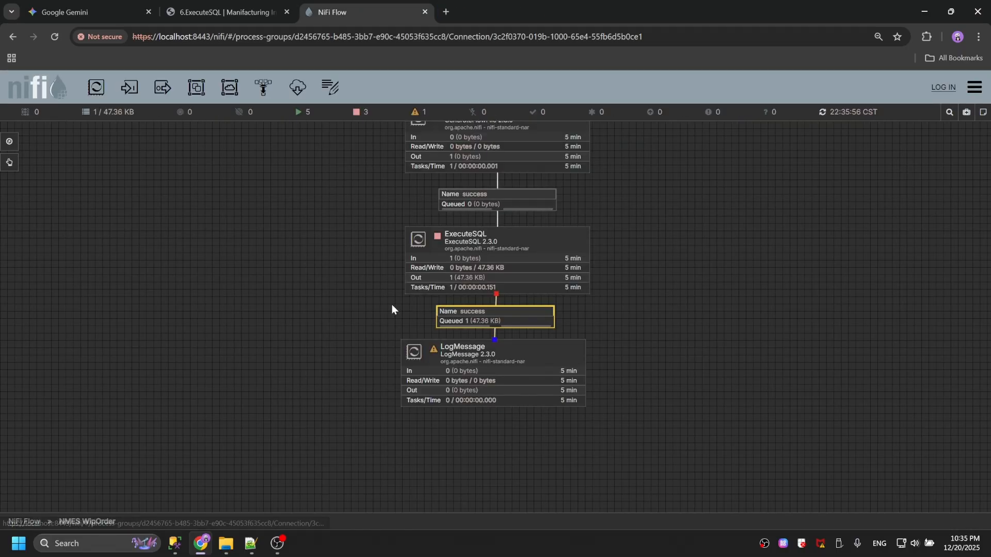
# Empty all queues in the NMES WipOrder process group.
pyautogui.rightClick(666, 262)
pyautogui.click(714, 475)
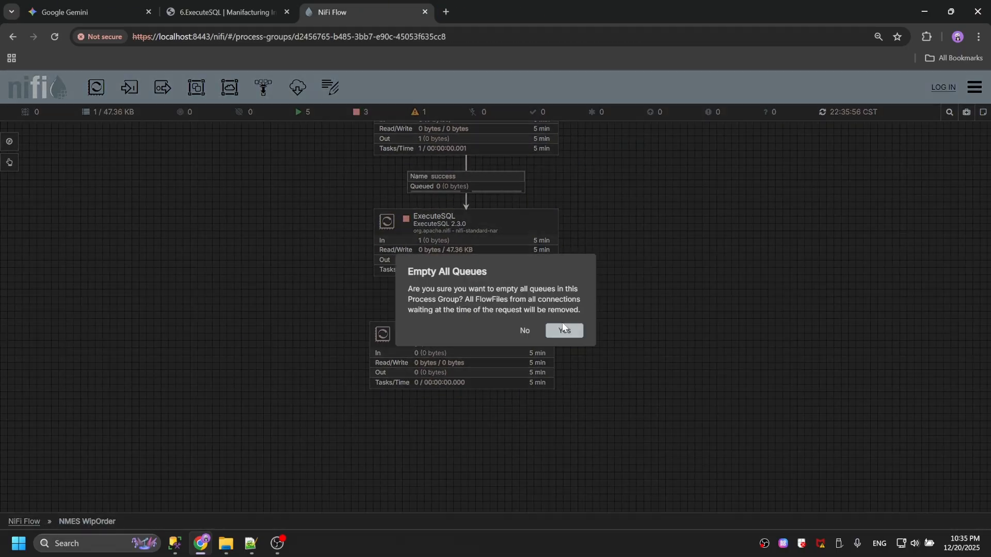
pyautogui.click(564, 329)
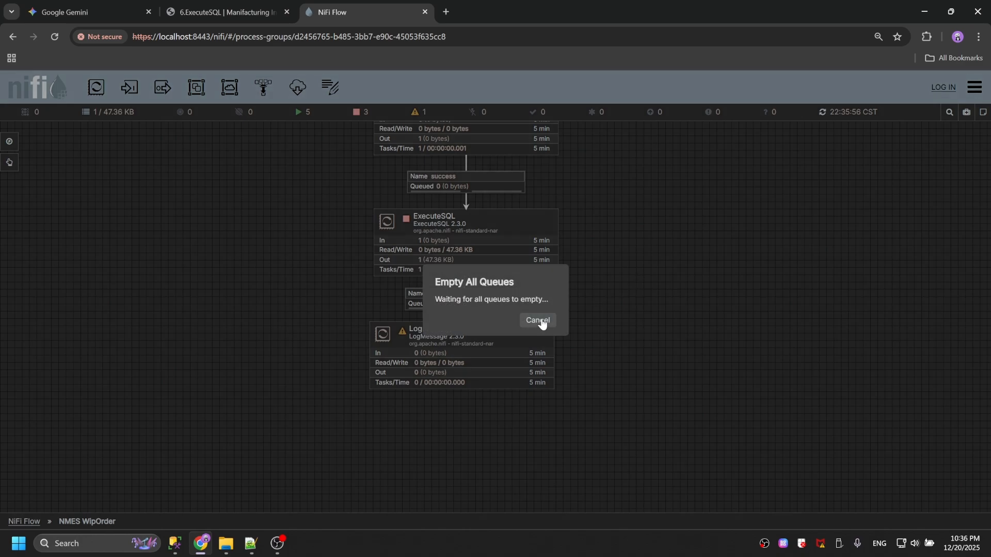
pyautogui.click(568, 330)
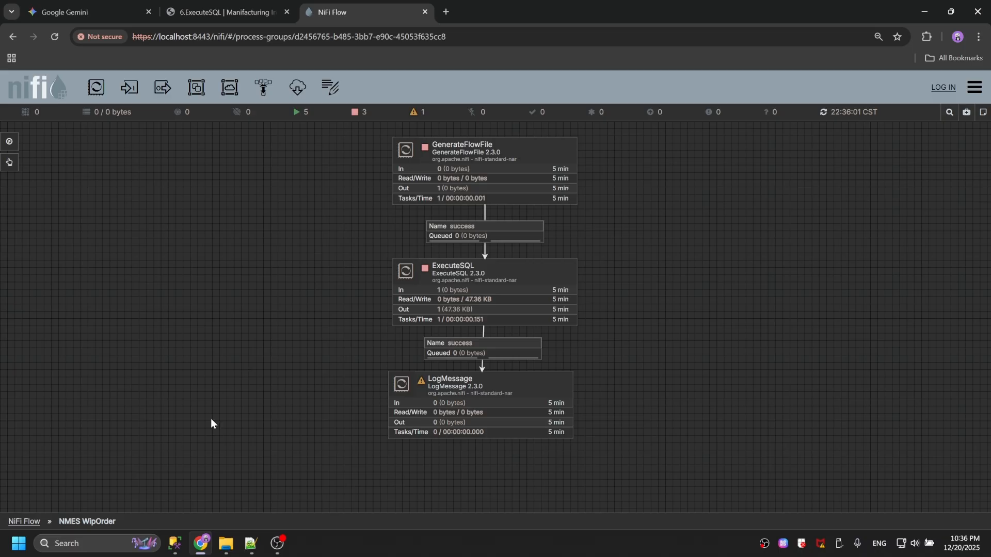
# Duplicate the GenerateFlowFile processor and move the copy clear of the existing flow.
pyautogui.click(558, 169)
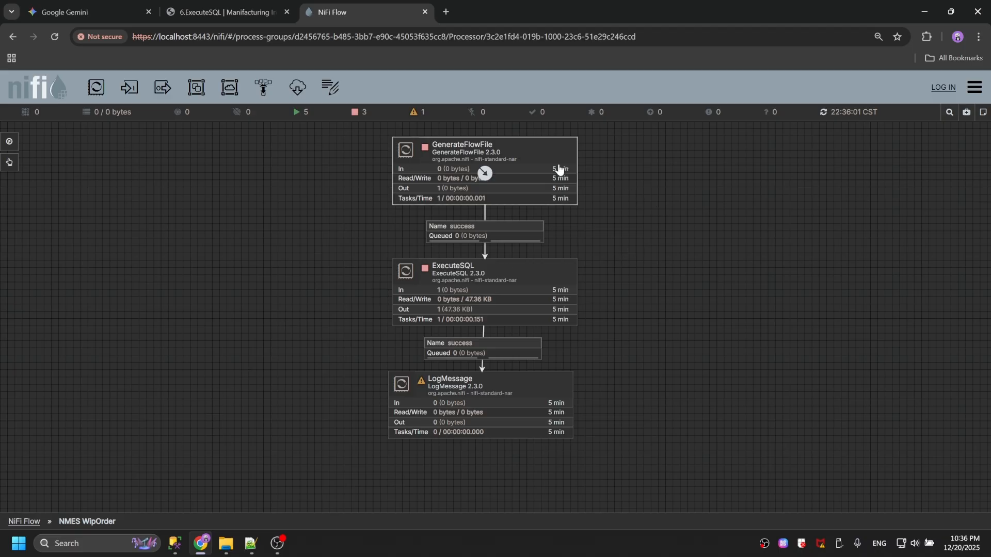
pyautogui.hotkey('ctrl', 'c')
pyautogui.hotkey('ctrl', 'v')
pyautogui.moveTo(536, 189); pyautogui.dragTo(281, 181)
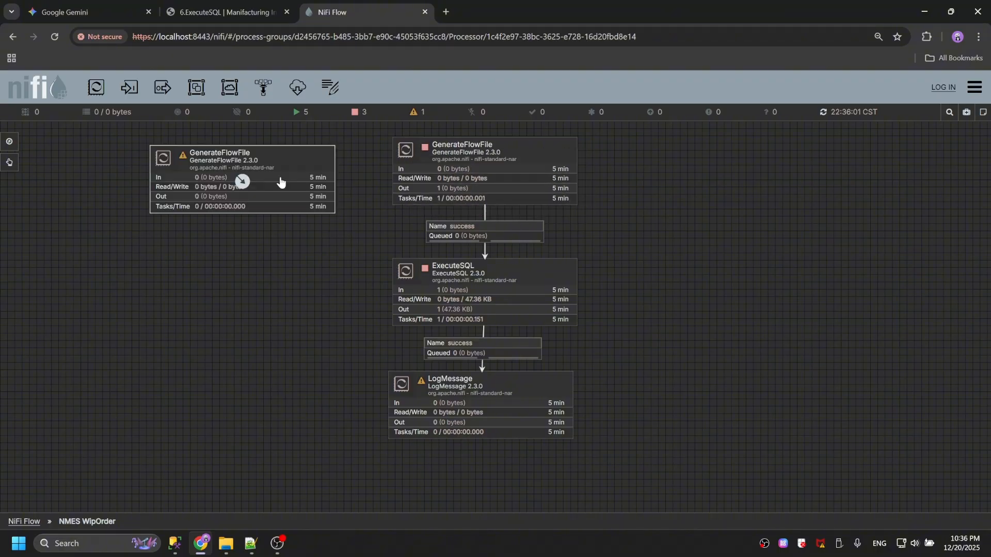
# Duplicate the ExecuteSQL processor and arrange it below the GenerateFlowFile copy, to the right of the original flow.
pyautogui.click(508, 275)
pyautogui.hotkey('ctrl', 'c')
pyautogui.hotkey('ctrl', 'v')
pyautogui.moveTo(534, 296); pyautogui.dragTo(797, 286)
pyautogui.moveTo(301, 177); pyautogui.dragTo(803, 176)
pyautogui.moveTo(880, 237); pyautogui.dragTo(643, 246)
pyautogui.moveTo(589, 293); pyautogui.dragTo(553, 337)
pyautogui.click(506, 190)
pyautogui.click(524, 252)
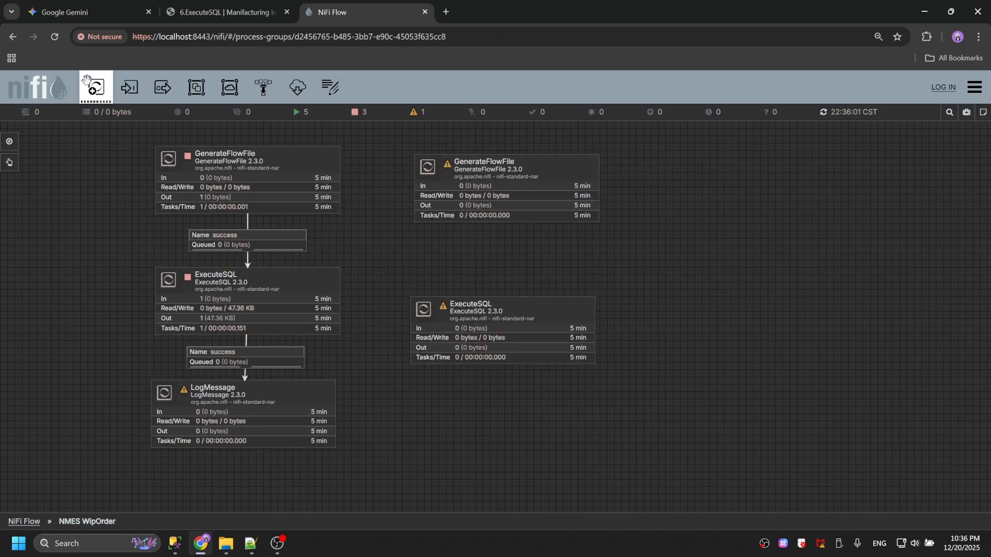
# Add an UpdateAttribute processor and place it between the copied GenerateFlowFile and ExecuteSQL processors.
pyautogui.moveTo(102, 95); pyautogui.dragTo(516, 260)
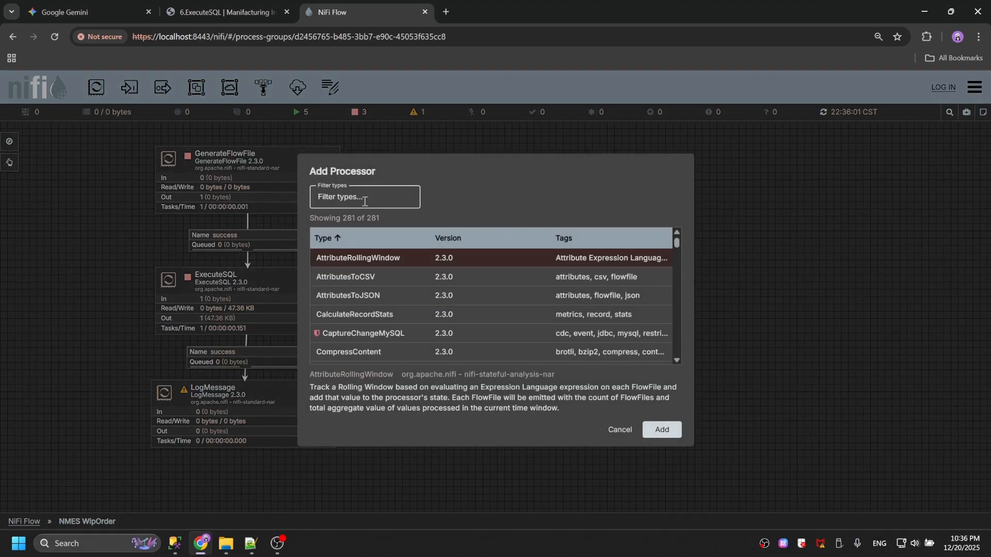
pyautogui.write('UPDATEA')
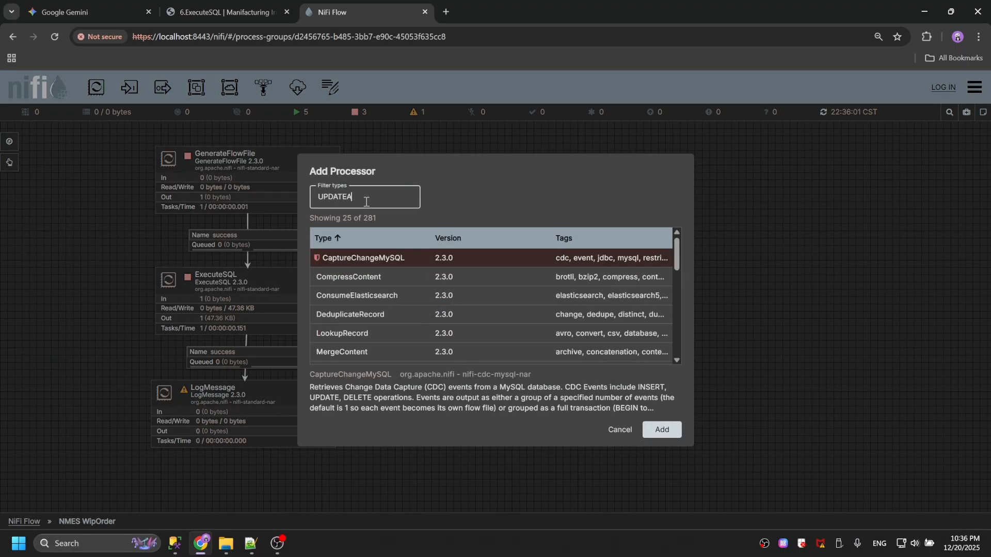
pyautogui.click(360, 260)
pyautogui.click(662, 429)
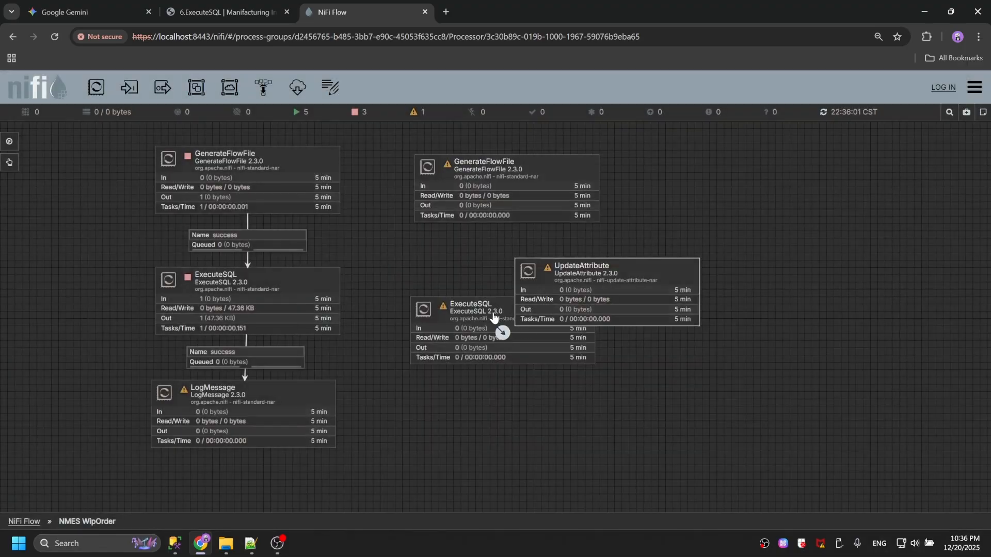
pyautogui.moveTo(493, 316); pyautogui.dragTo(501, 395)
pyautogui.moveTo(648, 290); pyautogui.dragTo(543, 294)
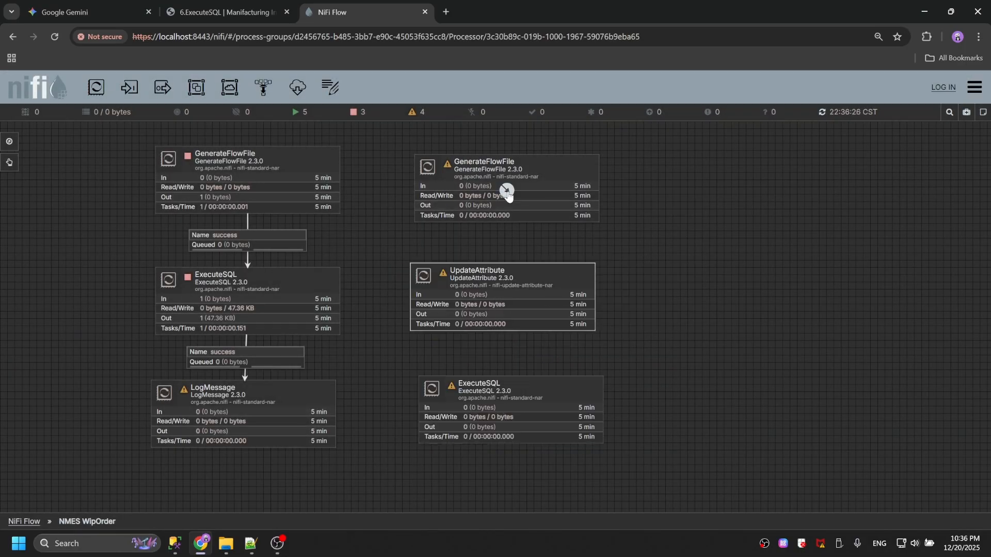
# Connect the copied GenerateFlowFile to UpdateAttribute through the success relationship and open UpdateAttribute's configuration.
pyautogui.moveTo(507, 192); pyautogui.dragTo(500, 305)
pyautogui.click(662, 445)
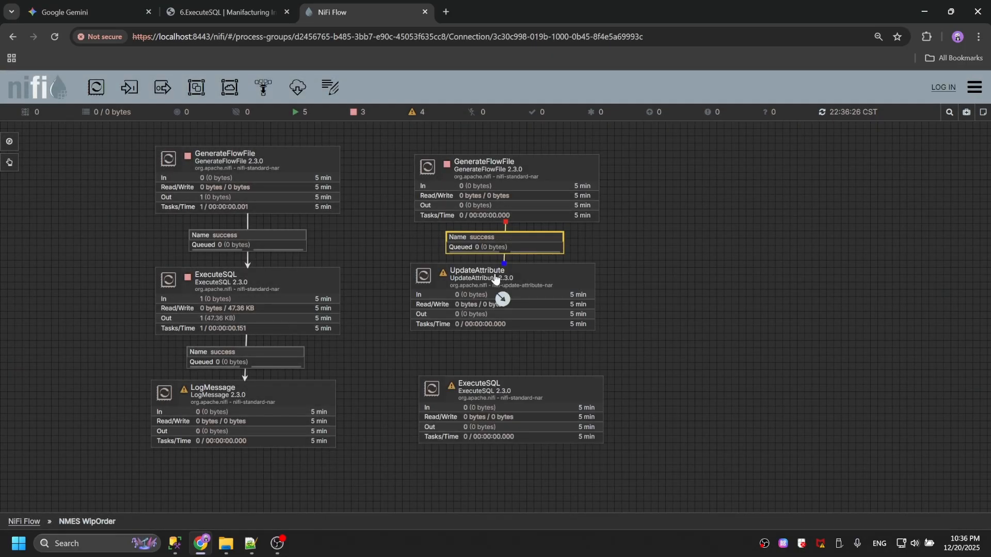
pyautogui.rightClick(495, 277)
pyautogui.click(516, 285)
# Switch to SQL Server Management Studio and rerun the Wip_Order query filtered by SequenceId in SQLQuery4.
pyautogui.click(178, 544)
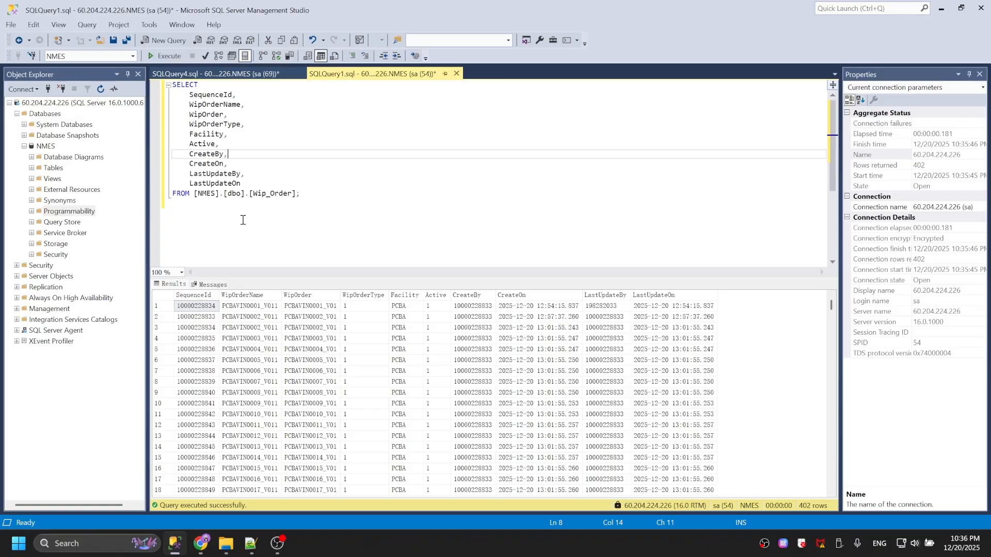
pyautogui.click(248, 75)
pyautogui.click(297, 214)
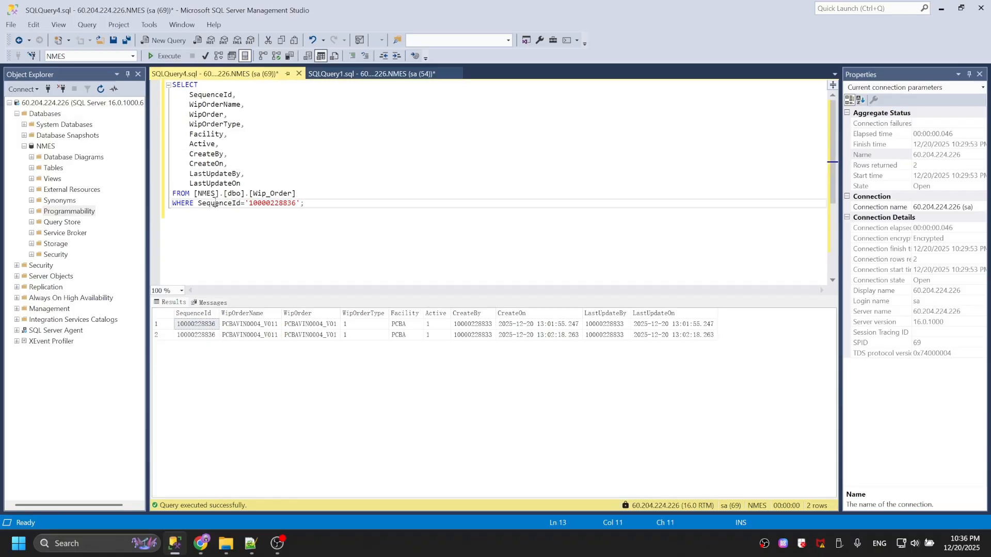
pyautogui.doubleClick(229, 203)
pyautogui.click(289, 222)
pyautogui.click(259, 136)
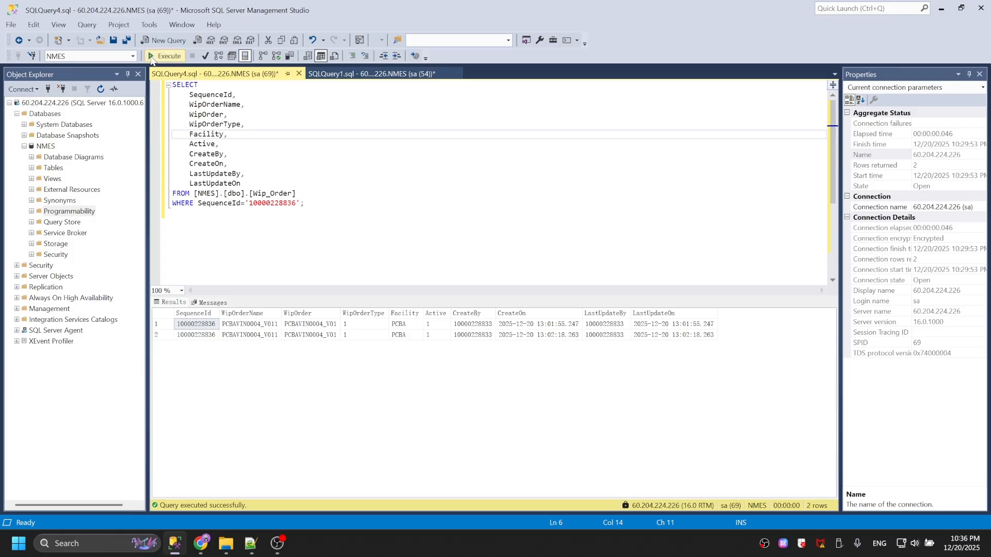
# Copy the SequenceId column name from the query and add it as a new property of UpdateAttribute in NiFi.
pyautogui.doubleClick(219, 203)
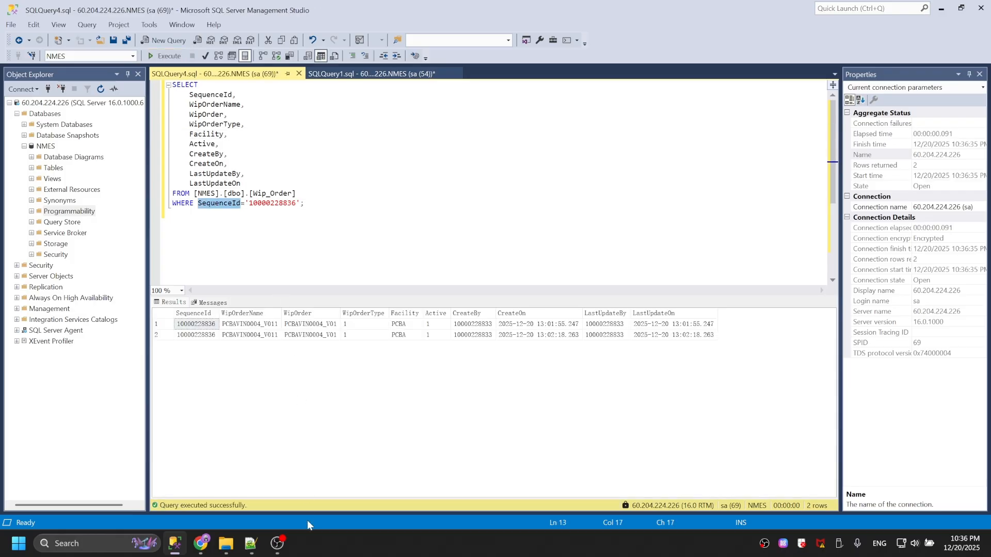
pyautogui.click(200, 543)
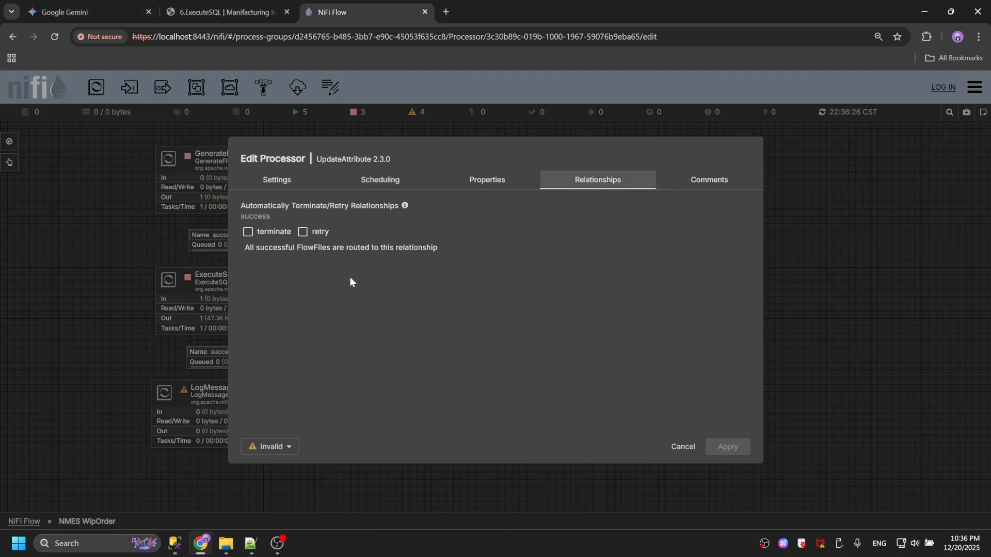
pyautogui.click(466, 183)
pyautogui.click(560, 212)
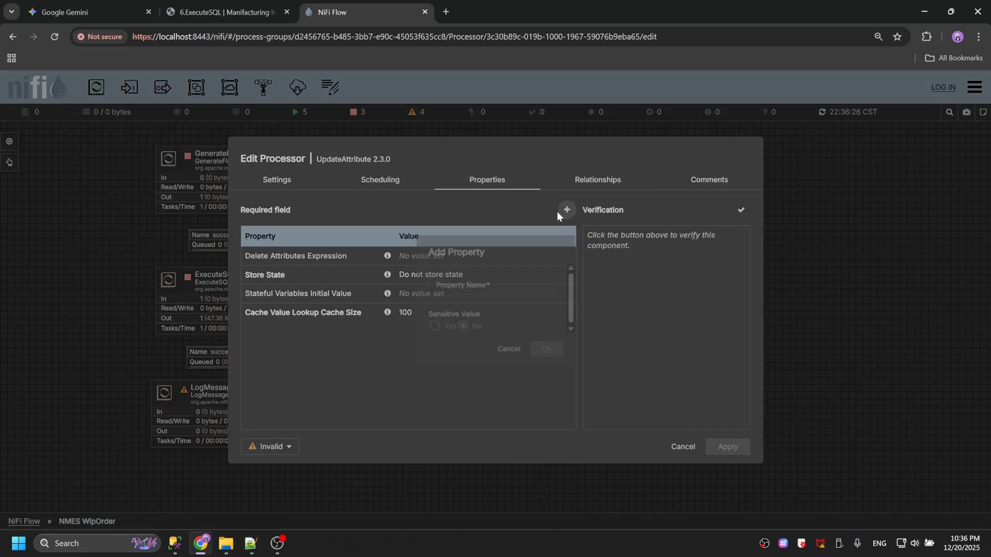
pyautogui.hotkey('ctrl', 'v')
pyautogui.click(545, 351)
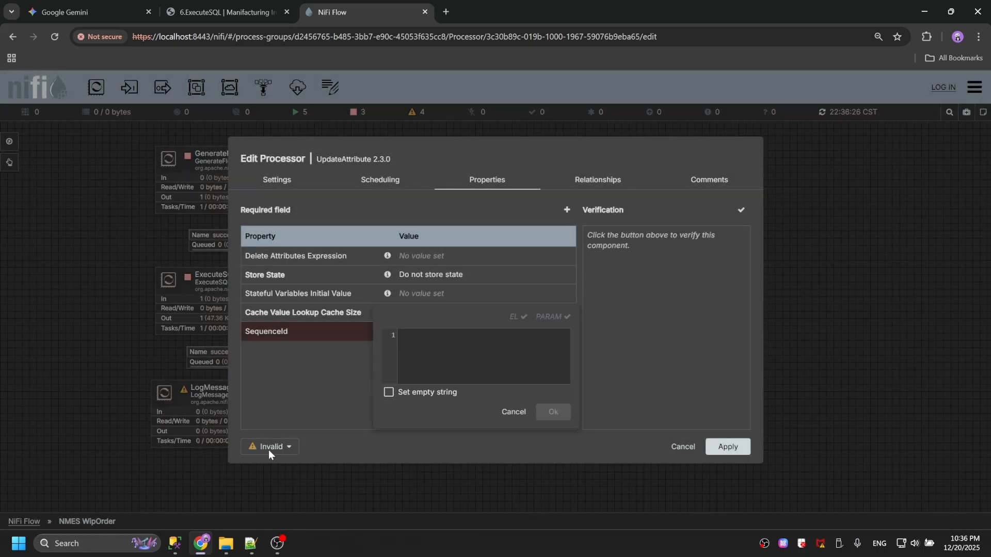
pyautogui.click(250, 543)
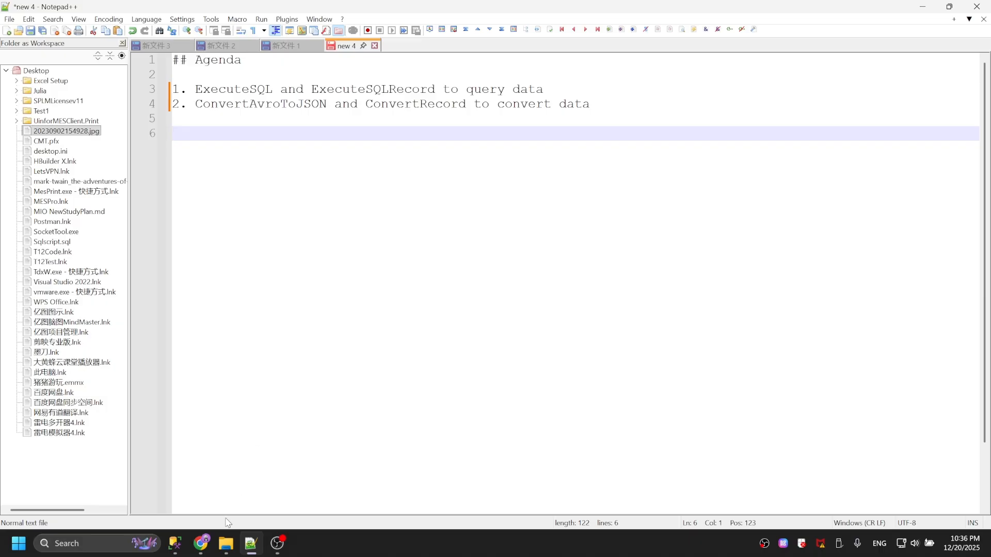
pyautogui.click(175, 543)
pyautogui.doubleClick(274, 203)
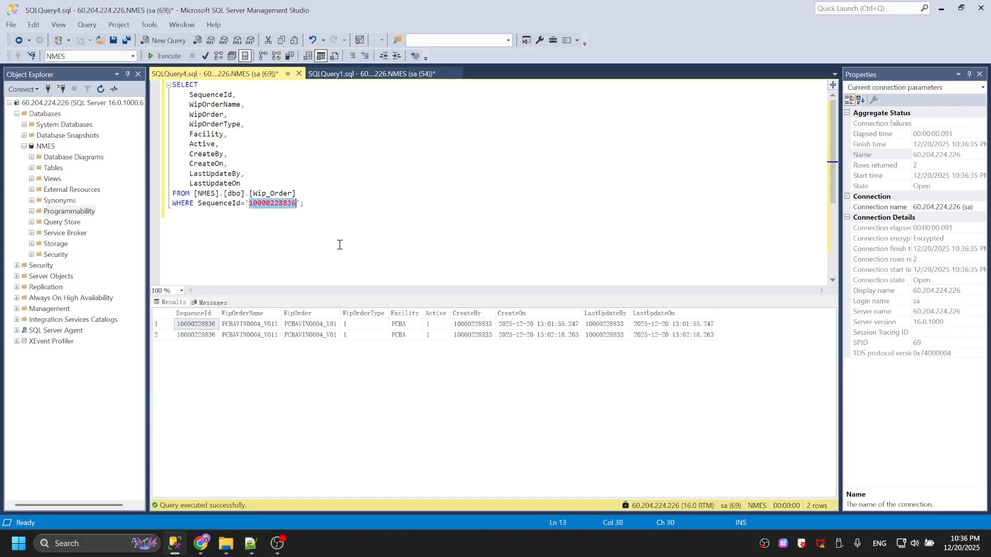
pyautogui.moveTo(225, 543)
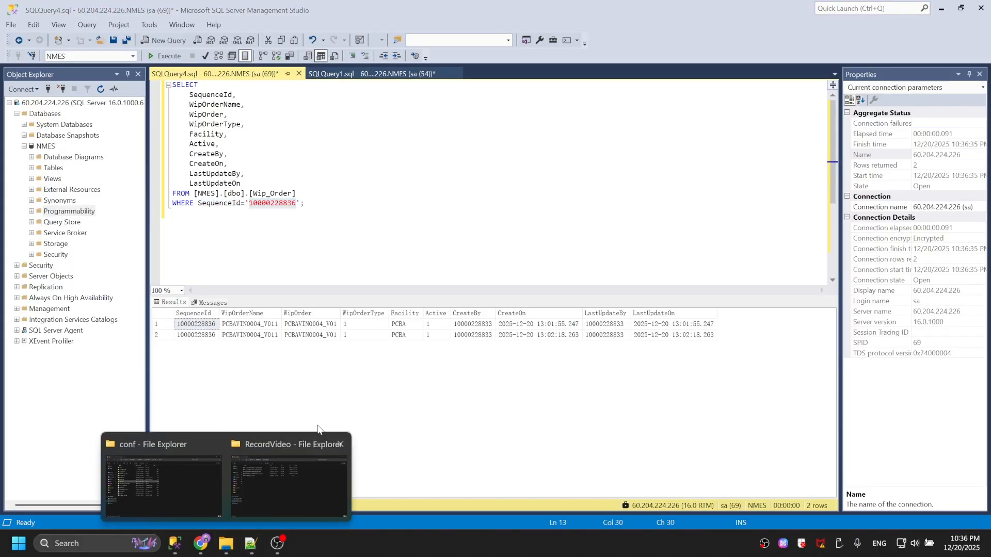
pyautogui.moveTo(192, 480)
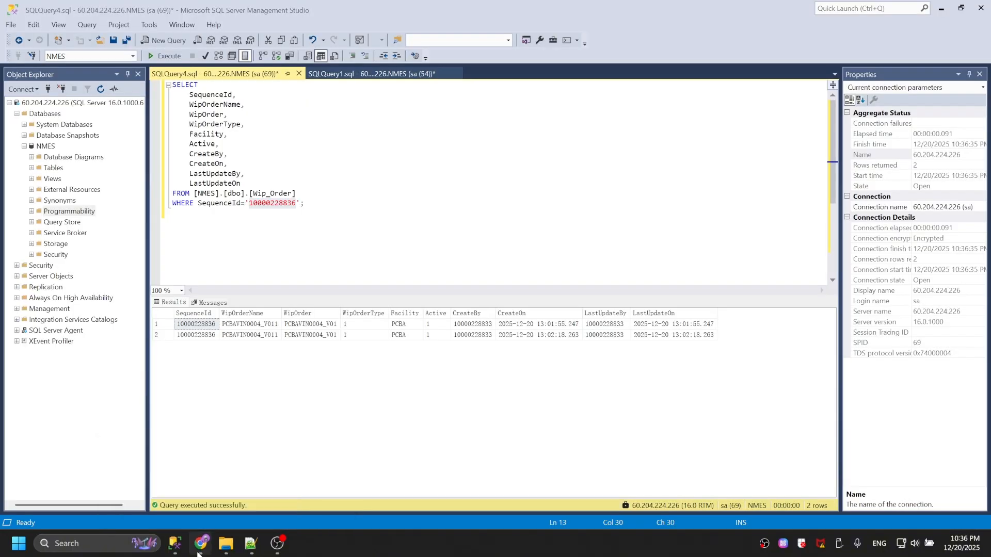
pyautogui.click(200, 543)
pyautogui.hotkey('ctrl', 'v')
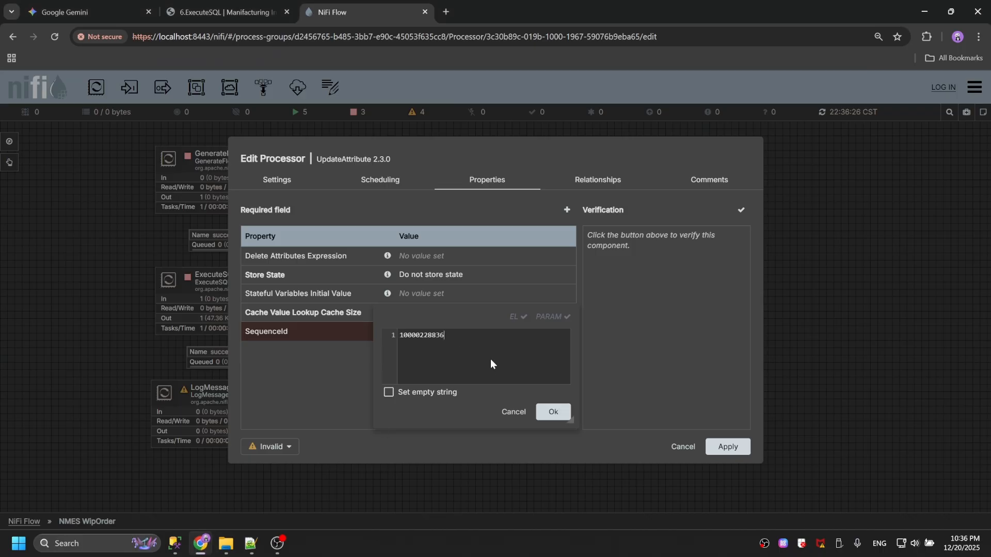
pyautogui.click(552, 412)
pyautogui.click(747, 448)
# Connect UpdateAttribute to the copied ExecuteSQL through the success relationship and align ExecuteSQL beneath it.
pyautogui.moveTo(555, 406); pyautogui.dragTo(550, 389)
pyautogui.moveTo(502, 299); pyautogui.dragTo(509, 392)
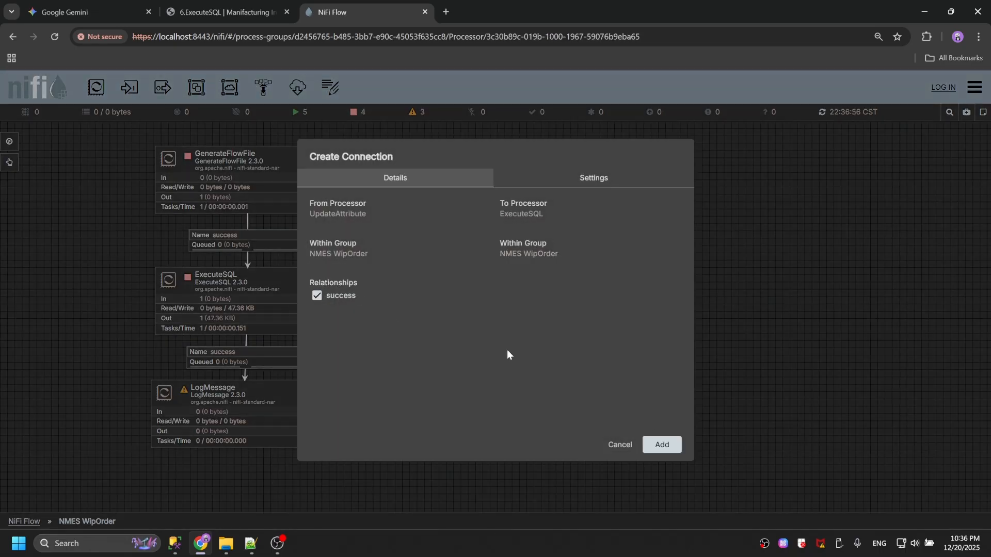
pyautogui.rightClick(520, 280)
pyautogui.moveTo(764, 316); pyautogui.dragTo(753, 209)
pyautogui.moveTo(535, 291); pyautogui.dragTo(540, 309)
# Open the SQL Query property of the copied ExecuteSQL processor and review its full query.
pyautogui.rightClick(539, 305)
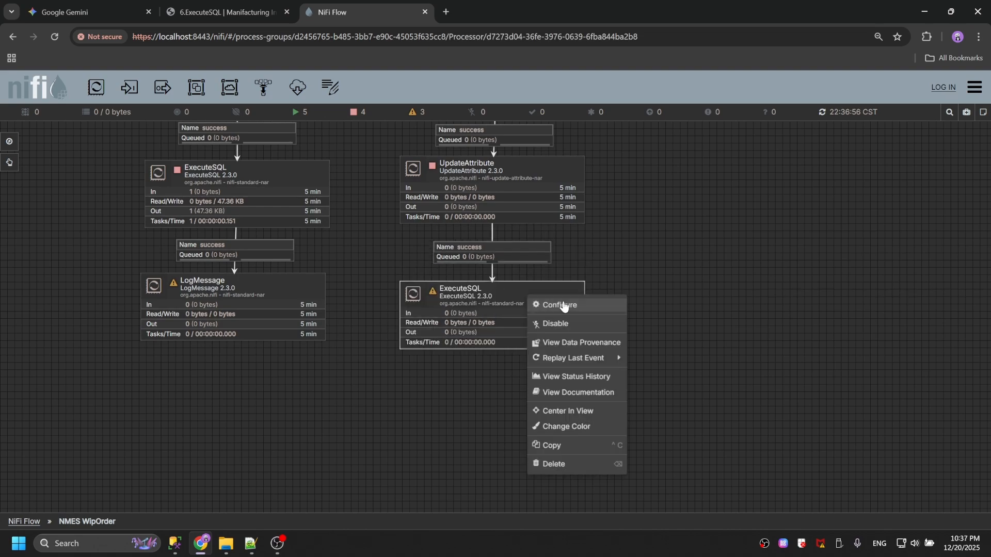
pyautogui.click(541, 305)
pyautogui.click(457, 294)
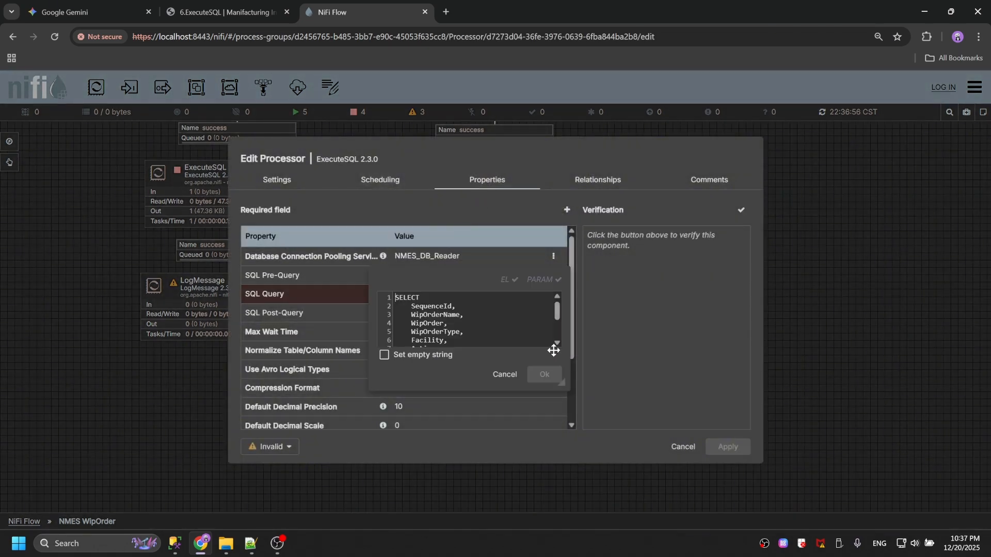
pyautogui.scroll(-2, 484, 327)
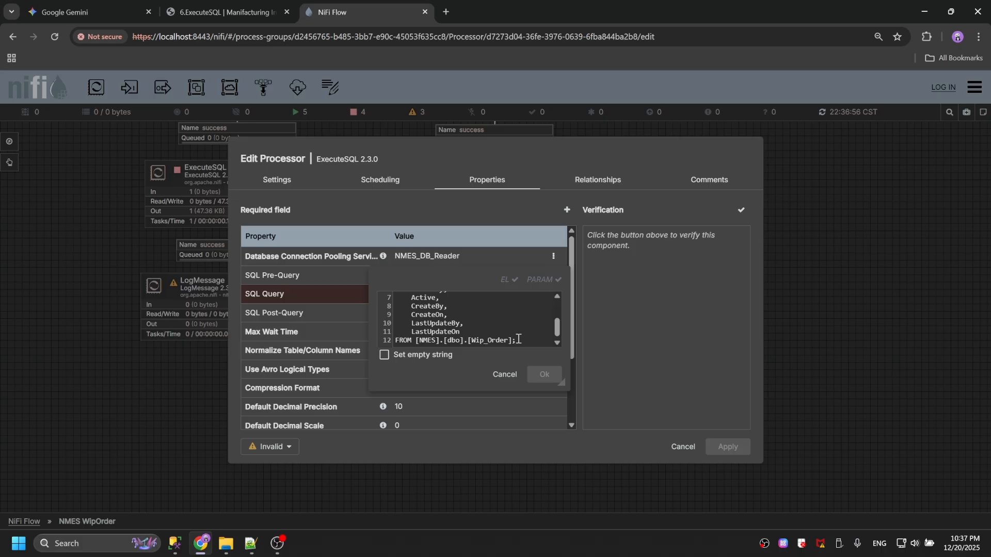
pyautogui.scroll(2, 518, 338)
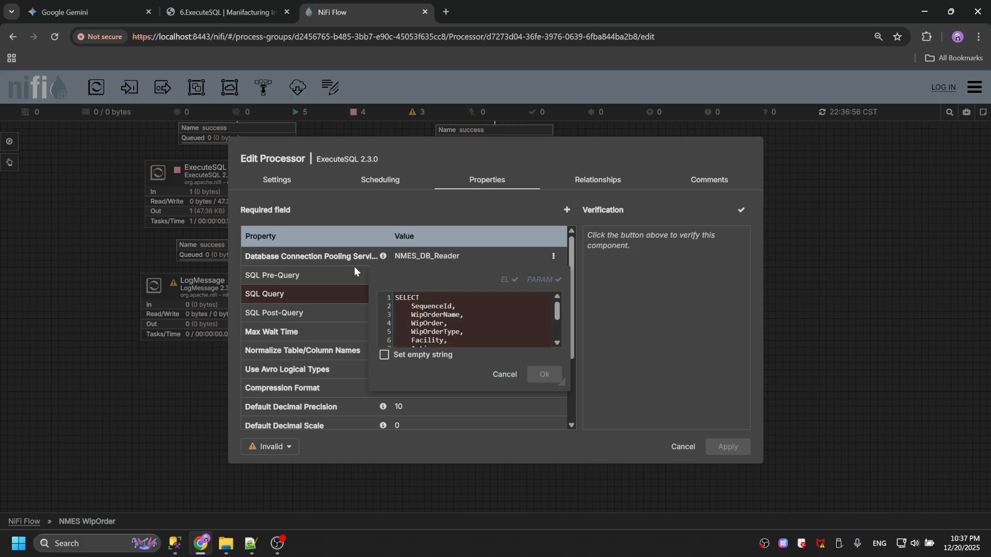
# In SQL Server Management Studio, replace the quoted ID in the WHERE clause with the expression ${SequenceId}.
pyautogui.click(250, 543)
pyautogui.click(175, 543)
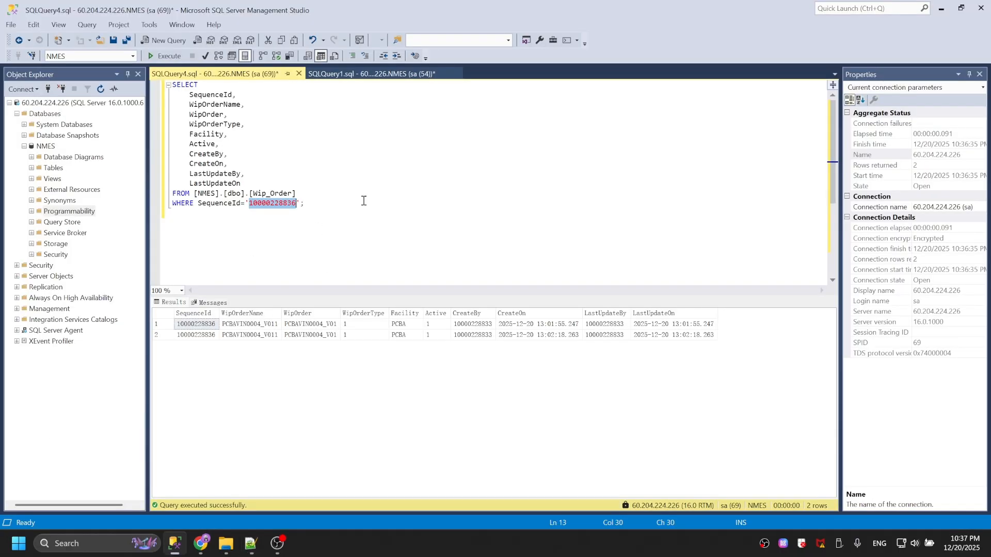
pyautogui.moveTo(246, 204); pyautogui.dragTo(300, 204)
pyautogui.click(309, 202)
pyautogui.write('${')
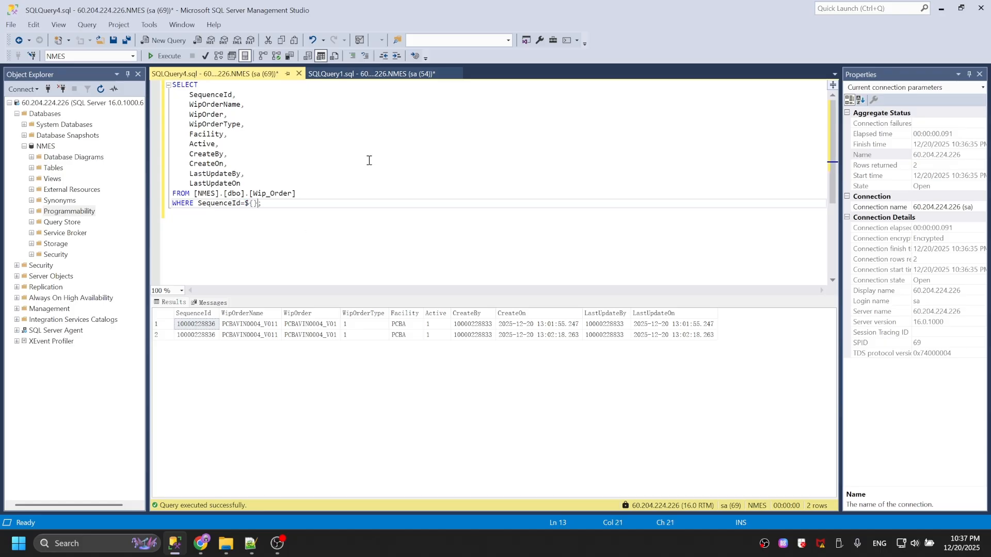
pyautogui.doubleClick(224, 204)
pyautogui.hotkey('ctrl', 'c')
pyautogui.click(251, 204)
pyautogui.hotkey('ctrl', 'v')
# Replace the copied ExecuteSQL's SQL Query in NiFi with the complete edited query, verify the component, and apply the configuration.
pyautogui.moveTo(320, 212); pyautogui.dragTo(147, 88)
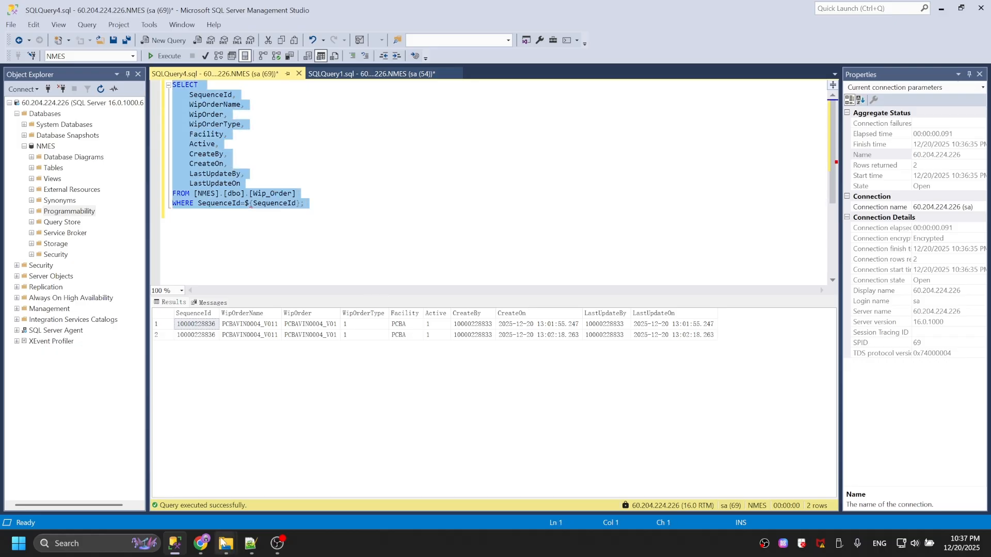
pyautogui.click(201, 543)
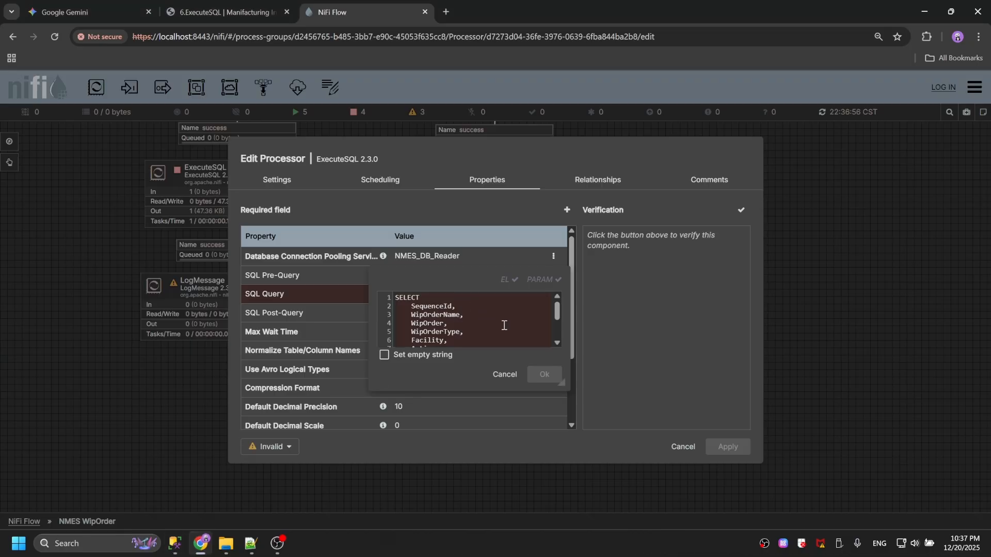
pyautogui.hotkey('ctrl', 'a')
pyautogui.hotkey('ctrl', 'v')
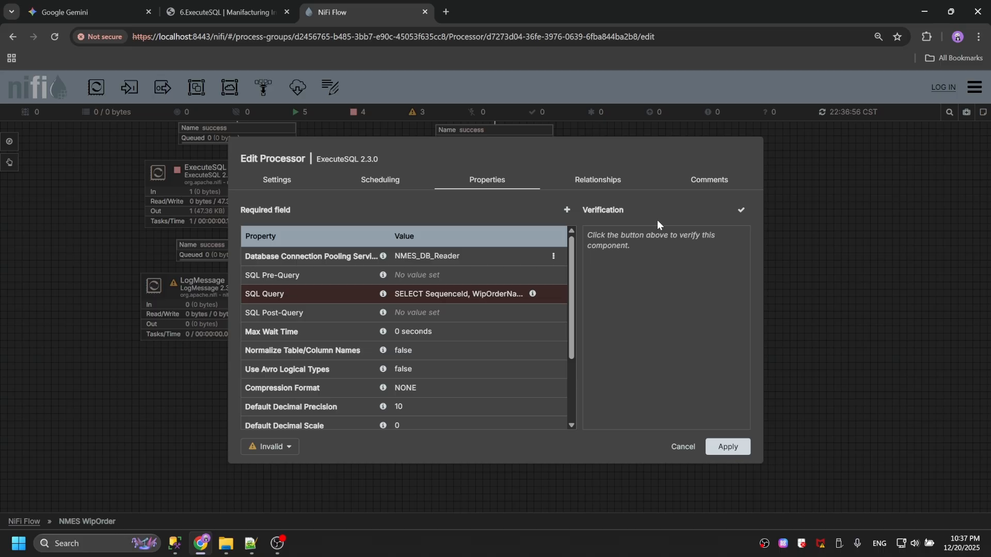
pyautogui.click(741, 210)
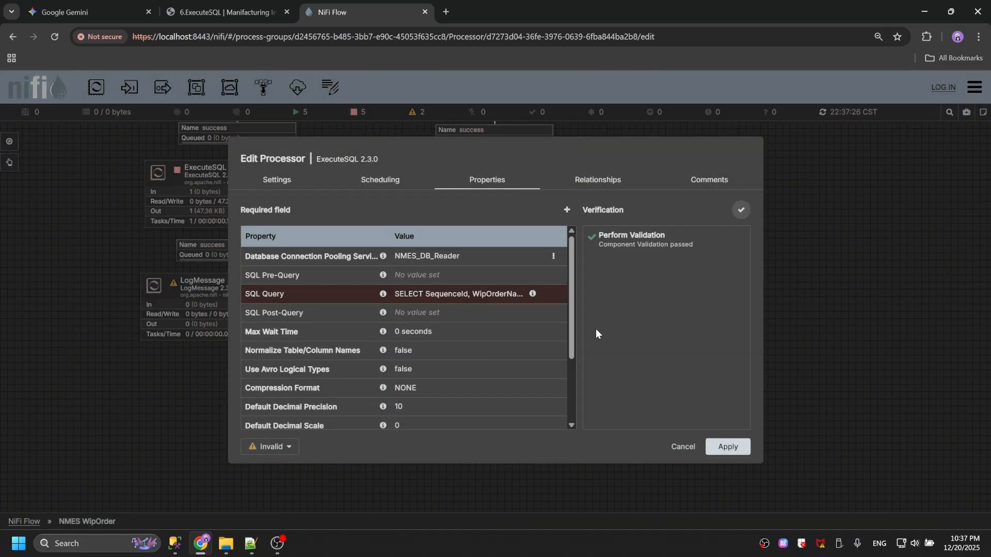
pyautogui.click(727, 446)
# Duplicate the LogMessage processor and place the copy below the second flow's ExecuteSQL.
pyautogui.click(265, 309)
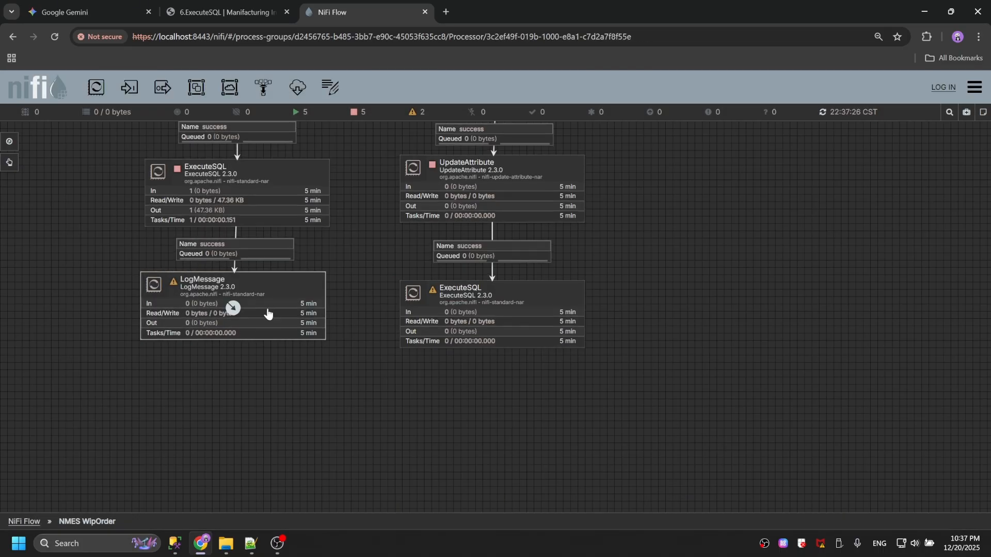
pyautogui.hotkey('ctrl', 'c')
pyautogui.hotkey('ctrl', 'v')
pyautogui.moveTo(545, 414); pyautogui.dragTo(544, 415)
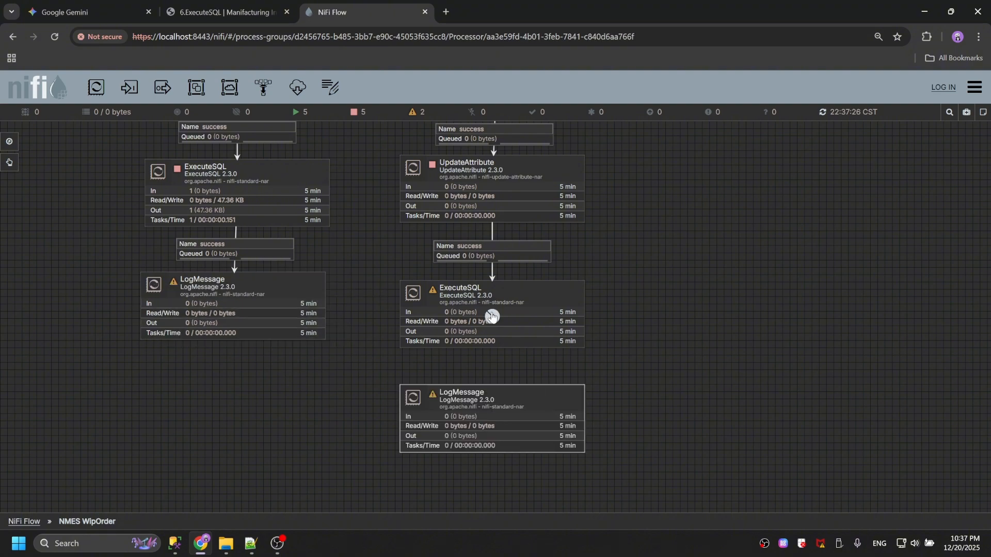
# Connect the second flow's ExecuteSQL to the LogMessage copy through the success relationship.
pyautogui.moveTo(491, 315); pyautogui.dragTo(484, 427)
pyautogui.click(349, 319)
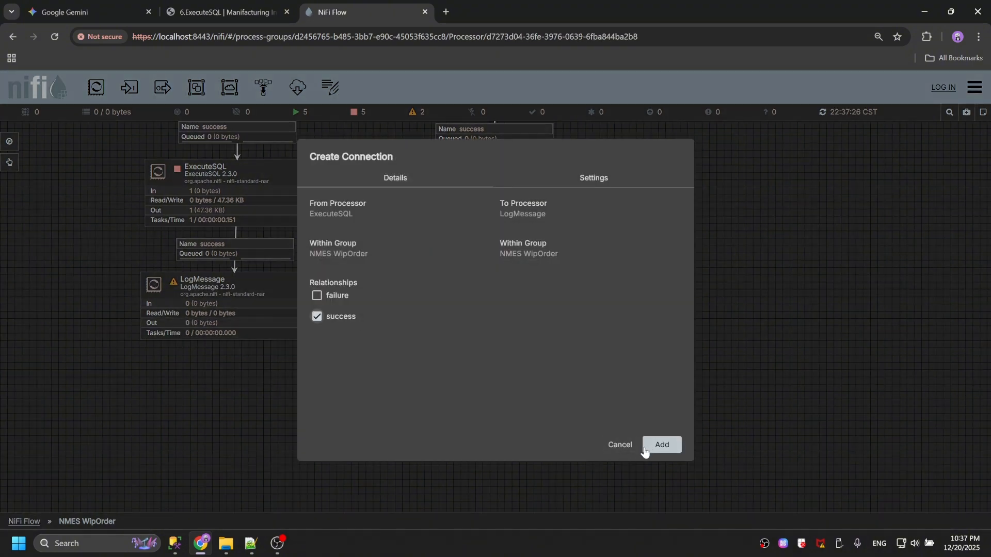
pyautogui.click(662, 444)
pyautogui.rightClick(681, 227)
# Run the second flow's GenerateFlowFile once and start its UpdateAttribute processor.
pyautogui.moveTo(711, 191)
pyautogui.mouseDown()
pyautogui.moveTo(712, 289)
pyautogui.moveTo(665, 217)
pyautogui.mouseUp()
pyautogui.rightClick(529, 170)
pyautogui.click(576, 212)
pyautogui.rightClick(520, 186)
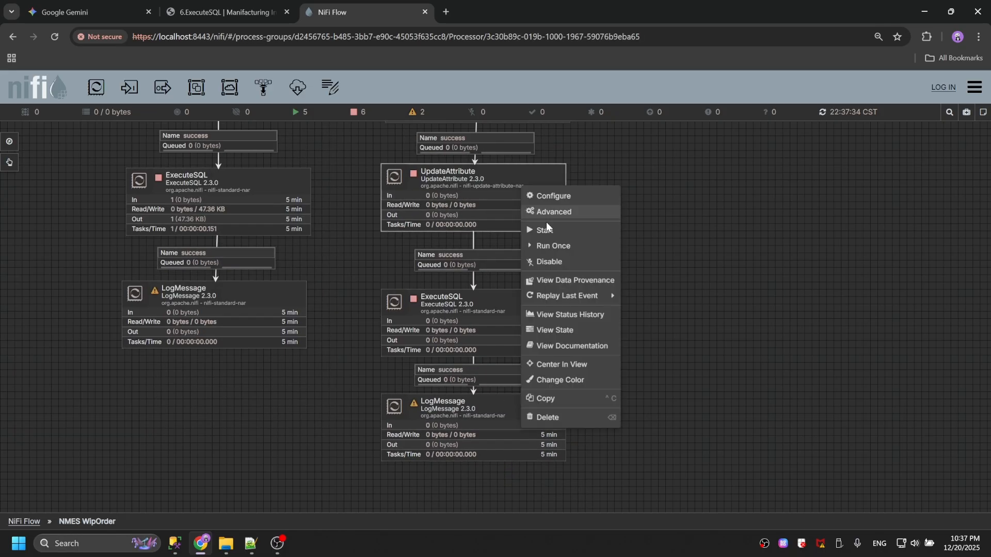
pyautogui.click(547, 229)
# Move the second flow's ExecuteSQL and LogMessage up to tighten the layout, and refresh the canvas.
pyautogui.moveTo(515, 301); pyautogui.dragTo(540, 294)
pyautogui.rightClick(652, 234)
pyautogui.click(665, 243)
pyautogui.moveTo(512, 412); pyautogui.dragTo(511, 395)
# Run the second flow's ExecuteSQL processor once and refresh the canvas.
pyautogui.rightClick(515, 300)
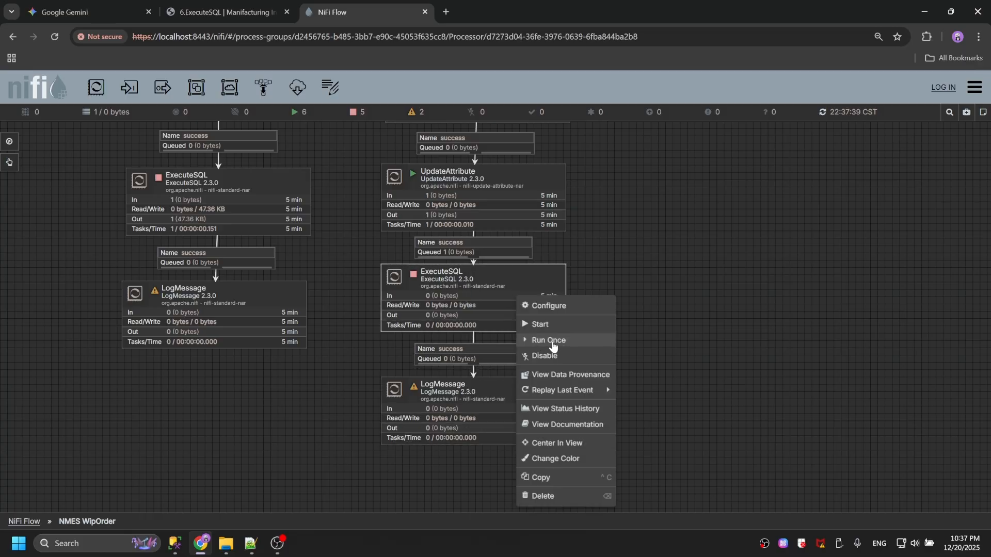
pyautogui.click(550, 345)
pyautogui.rightClick(692, 267)
pyautogui.click(717, 280)
# List the queue between the second flow's ExecuteSQL and LogMessage and examine the queued FlowFile's attributes.
pyautogui.click(517, 360)
pyautogui.rightClick(516, 358)
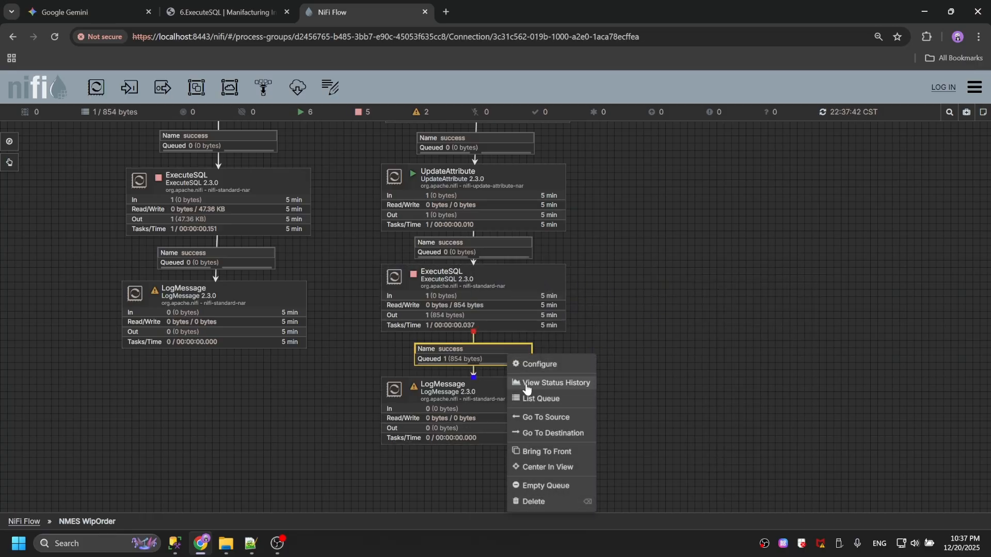
pyautogui.click(539, 395)
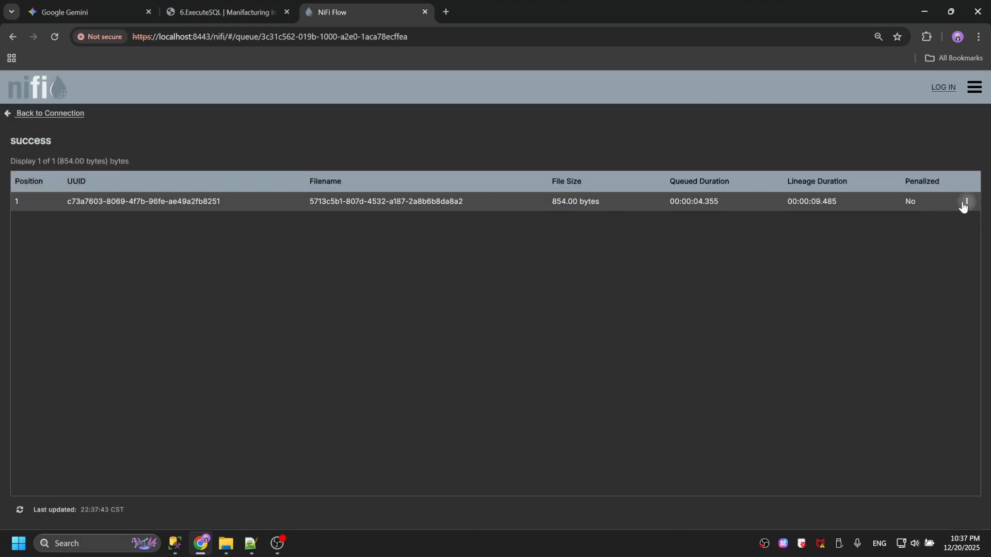
pyautogui.click(966, 203)
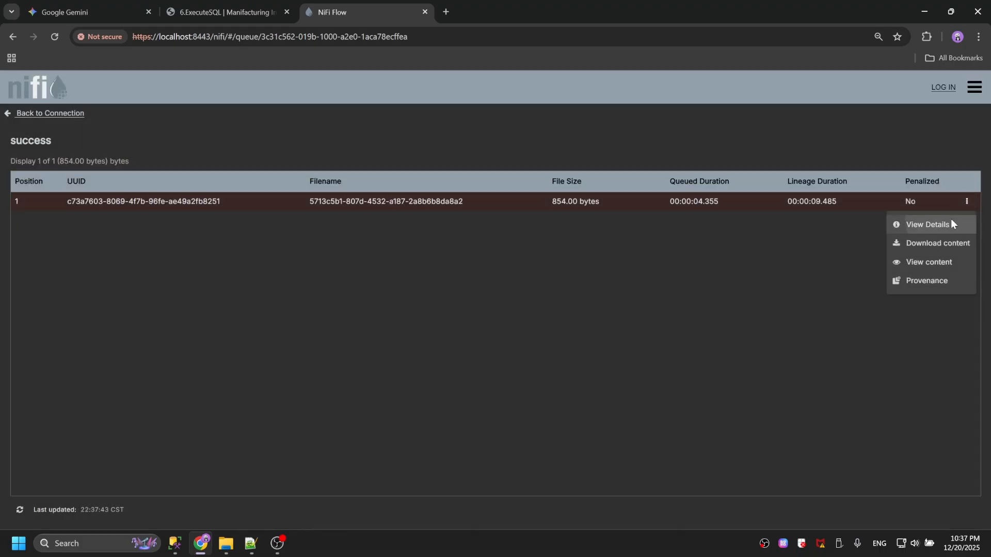
pyautogui.click(950, 222)
pyautogui.click(568, 181)
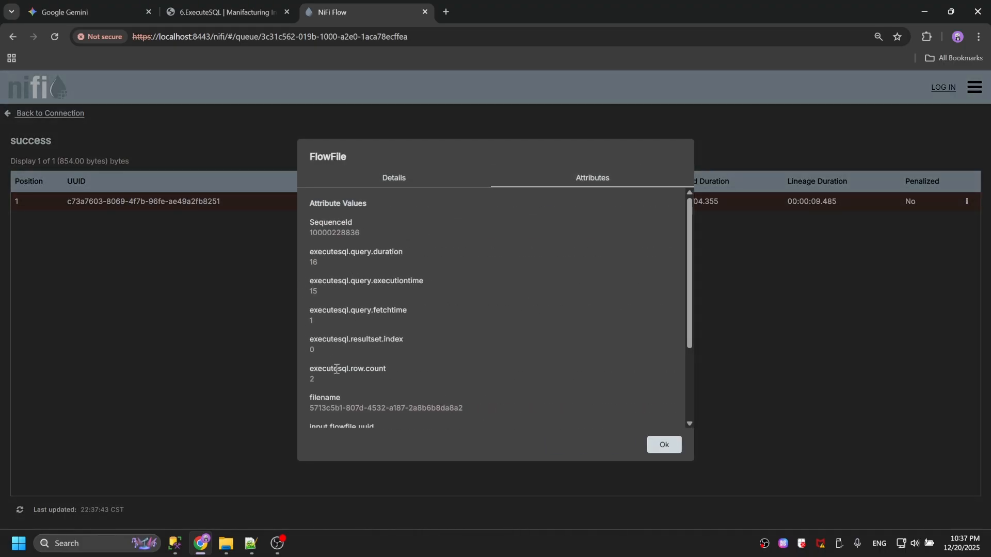
pyautogui.scroll(-2, 424, 360)
# View the queued FlowFile's formatted content and compare it with the query results in SQL Server Management Studio.
pyautogui.click(405, 181)
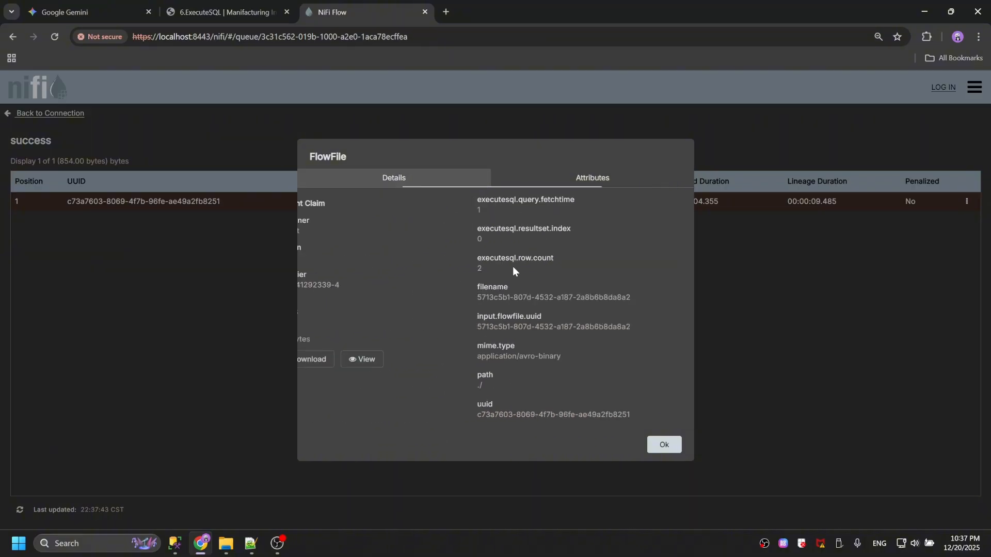
pyautogui.click(597, 363)
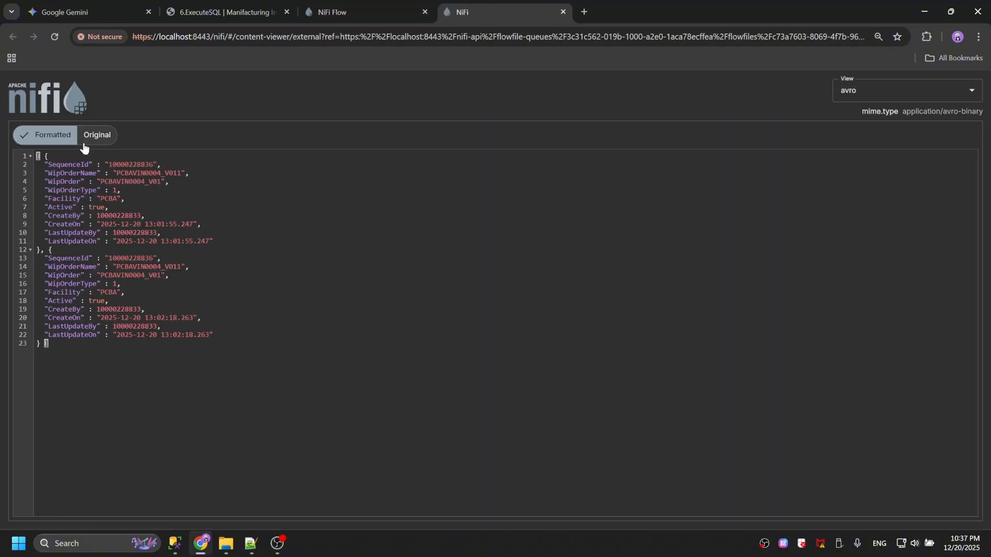
pyautogui.click(229, 256)
pyautogui.click(176, 543)
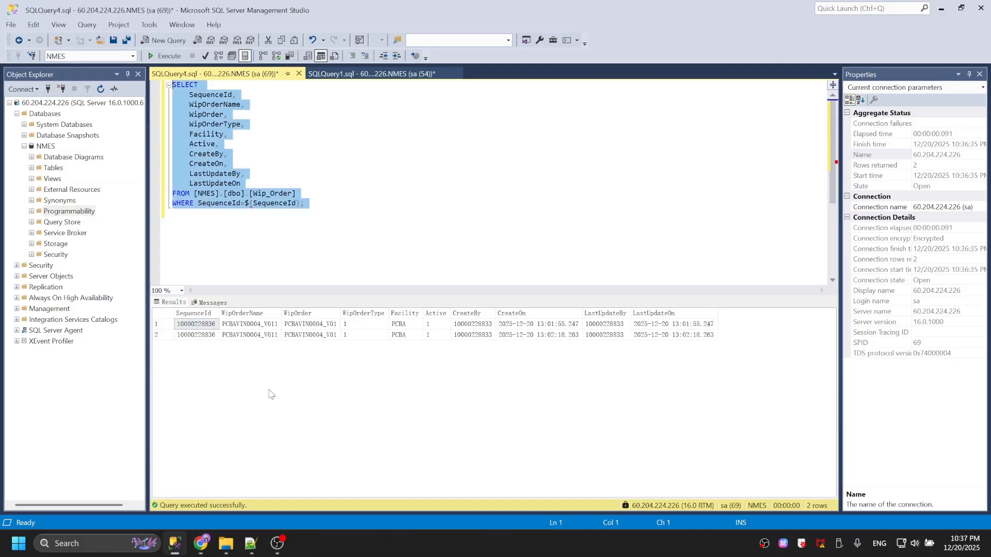
# Replace the ${SequenceId} placeholder in the WHERE clause with the first result row's SequenceId in single quotes and rerun the query.
pyautogui.click(298, 209)
pyautogui.doubleClick(270, 204)
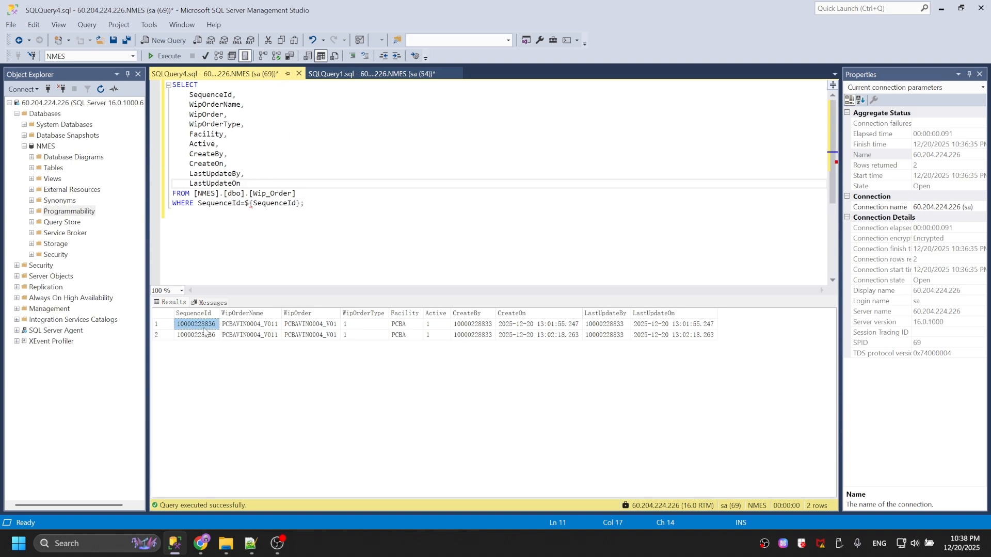
pyautogui.moveTo(245, 204); pyautogui.dragTo(299, 205)
pyautogui.write("'")
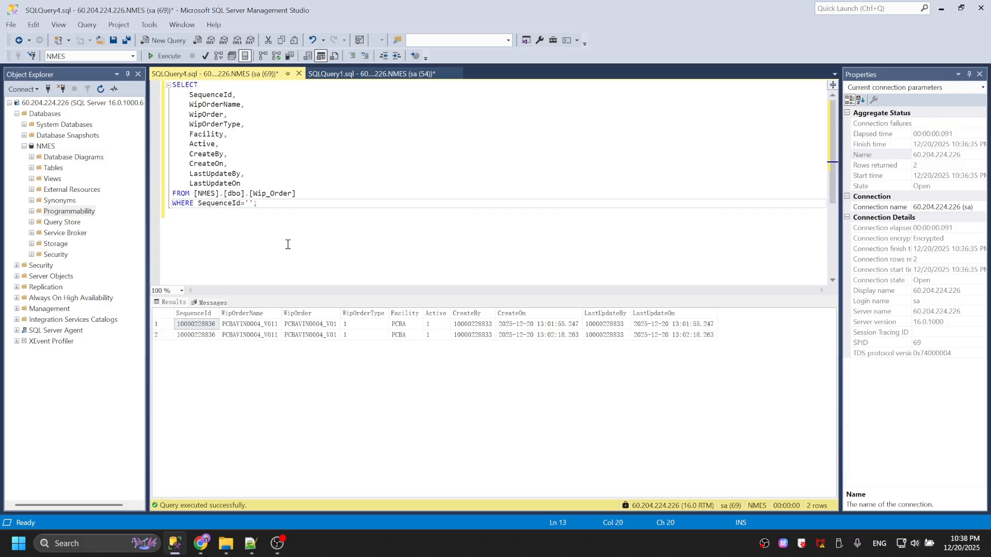
pyautogui.hotkey('ctrl', 'v')
pyautogui.click(164, 56)
pyautogui.click(353, 162)
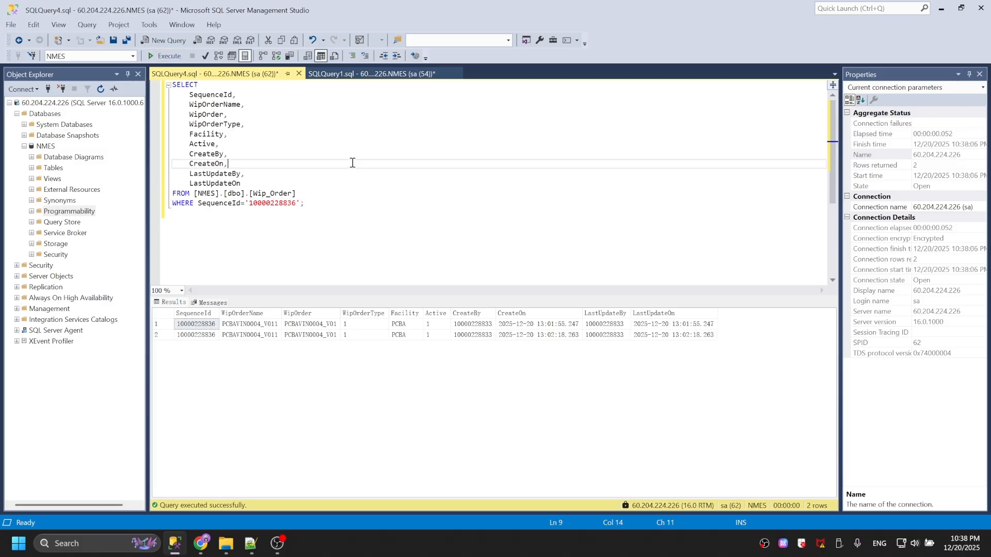
# Switch to Chrome, close the FlowFile content viewer, and go back from the queue listing to the flow canvas.
pyautogui.click(201, 543)
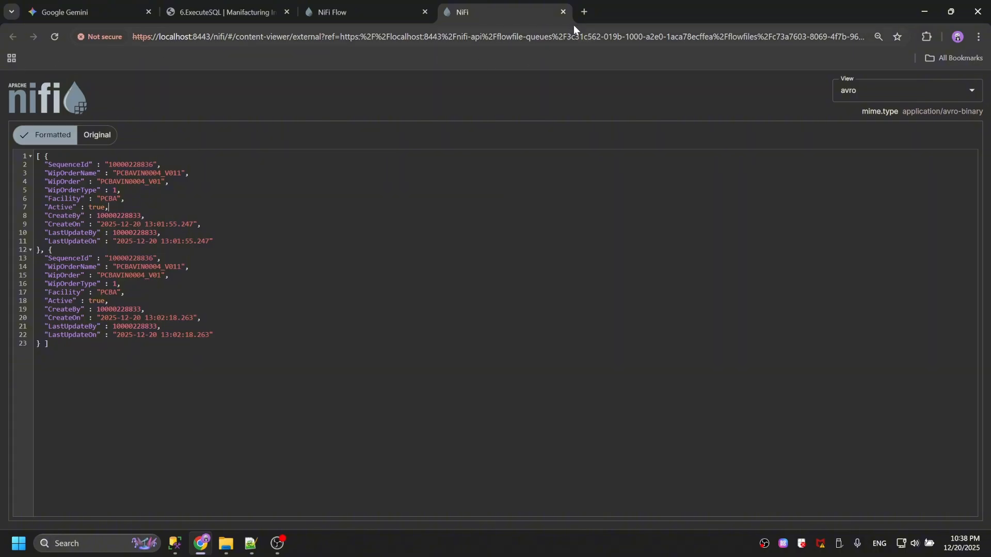
pyautogui.click(563, 11)
pyautogui.click(651, 442)
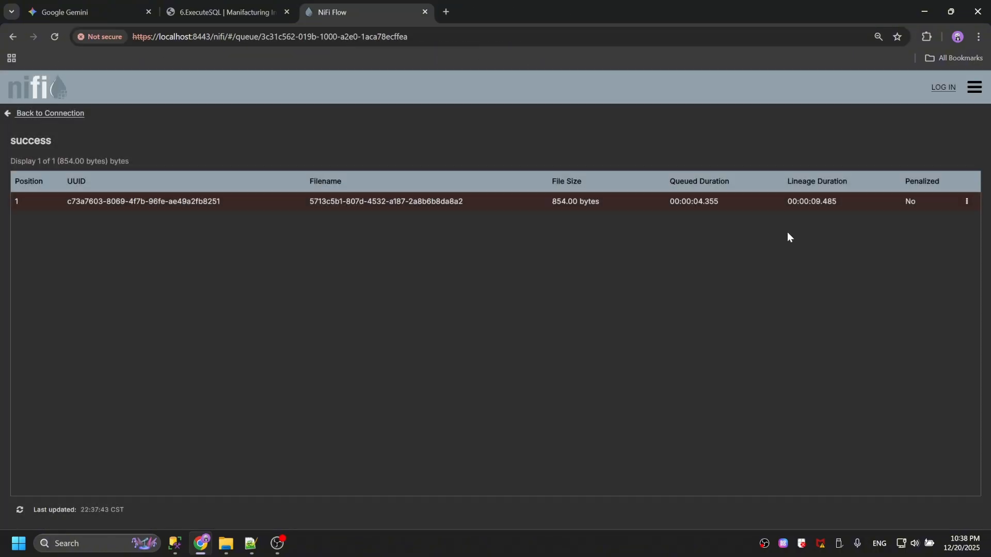
pyautogui.click(62, 113)
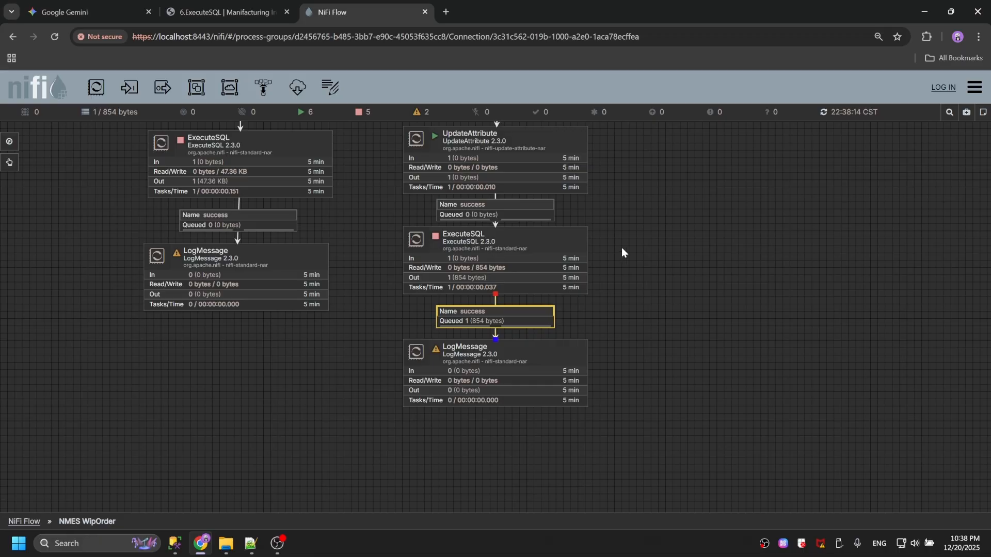
# Open the 8.ExecuteSQLRecord article in the Manifacturing Industry Blog and read how the processor relates to ExecuteSQL and ConvertAvroToJSON.
pyautogui.click(216, 12)
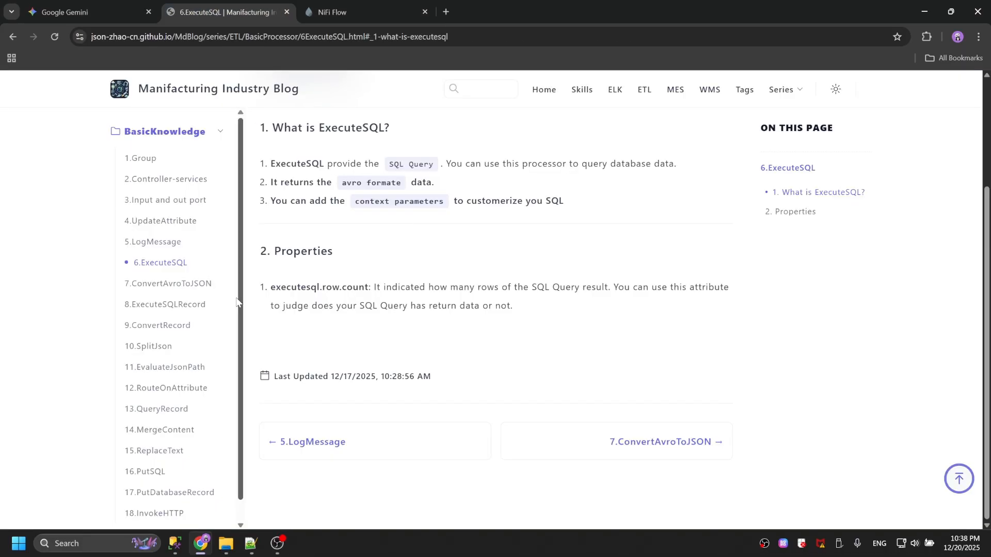
pyautogui.click(166, 307)
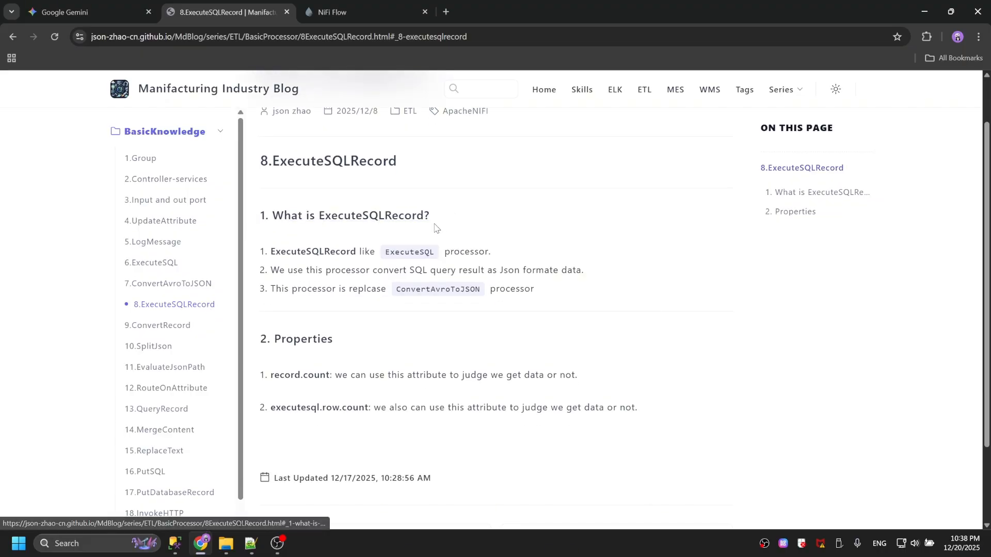
pyautogui.doubleClick(287, 252)
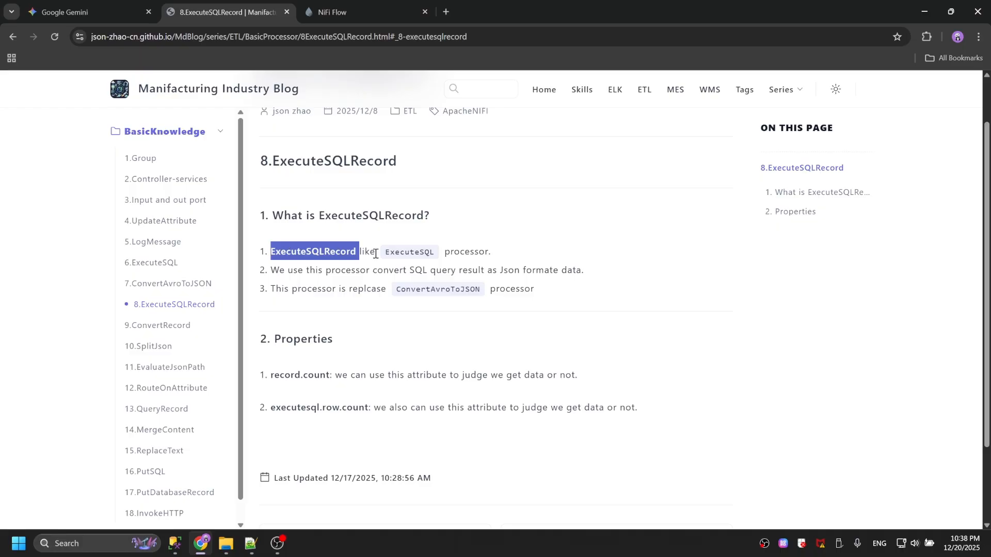
pyautogui.doubleClick(387, 252)
pyautogui.click(500, 249)
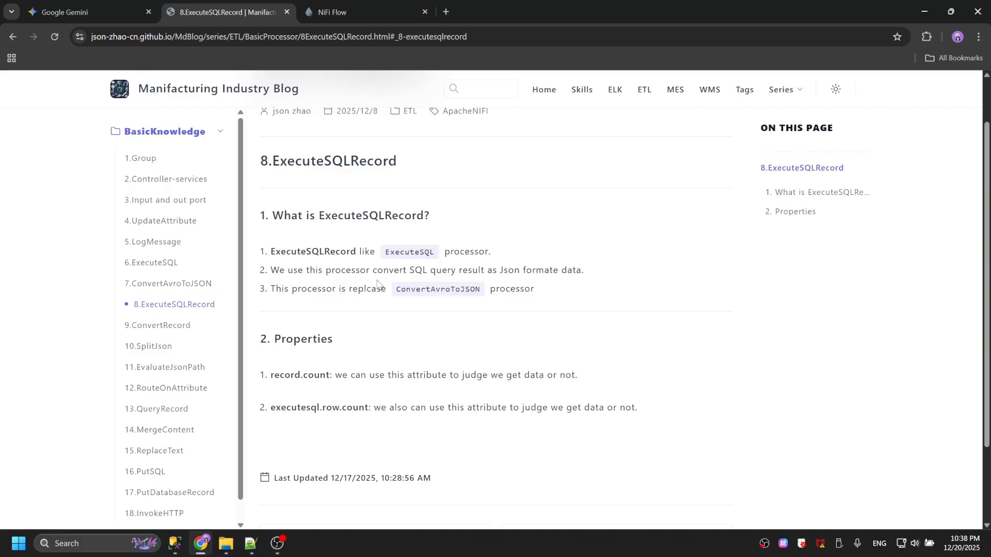
pyautogui.moveTo(276, 270); pyautogui.dragTo(452, 271)
pyautogui.click(485, 252)
pyautogui.doubleClick(463, 270)
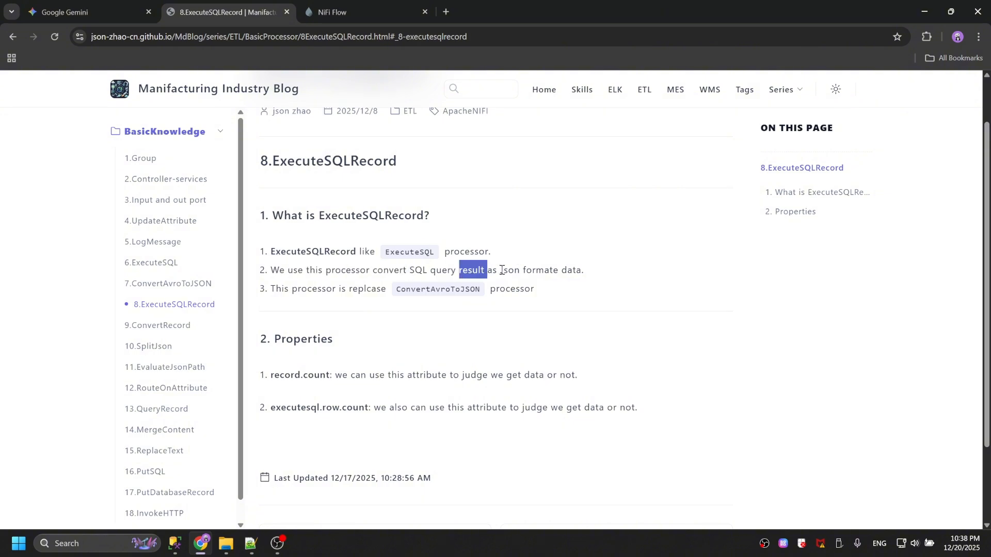
pyautogui.click(547, 271)
pyautogui.doubleClick(539, 271)
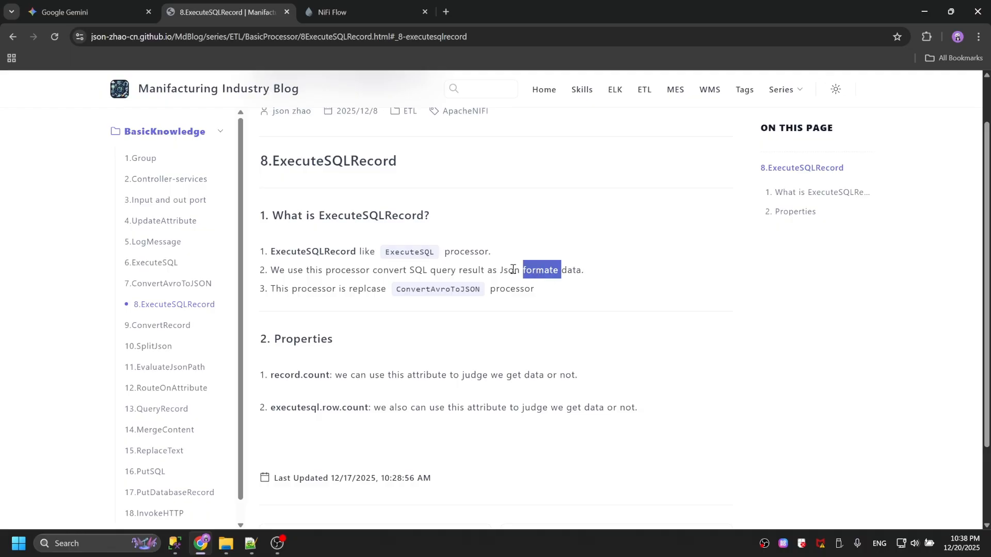
pyautogui.doubleClick(510, 270)
pyautogui.click(503, 268)
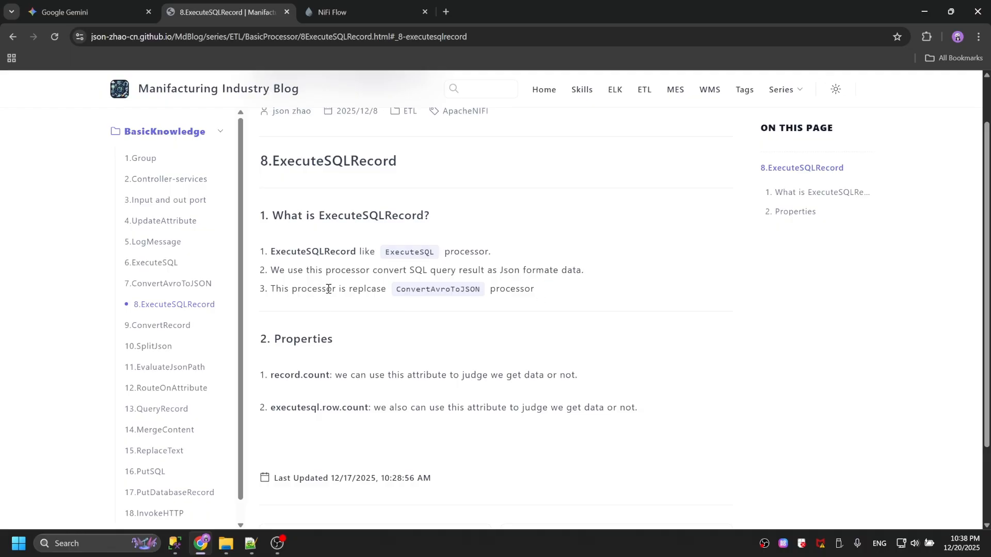
pyautogui.doubleClick(356, 293)
pyautogui.click(356, 292)
pyautogui.moveTo(270, 288); pyautogui.dragTo(531, 288)
pyautogui.click(442, 304)
pyautogui.doubleClick(417, 289)
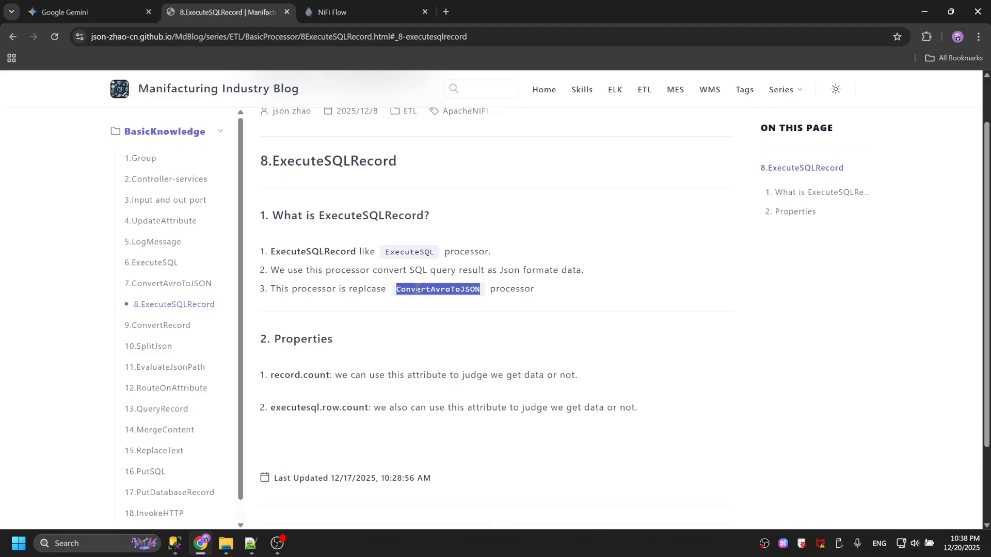
pyautogui.click(388, 294)
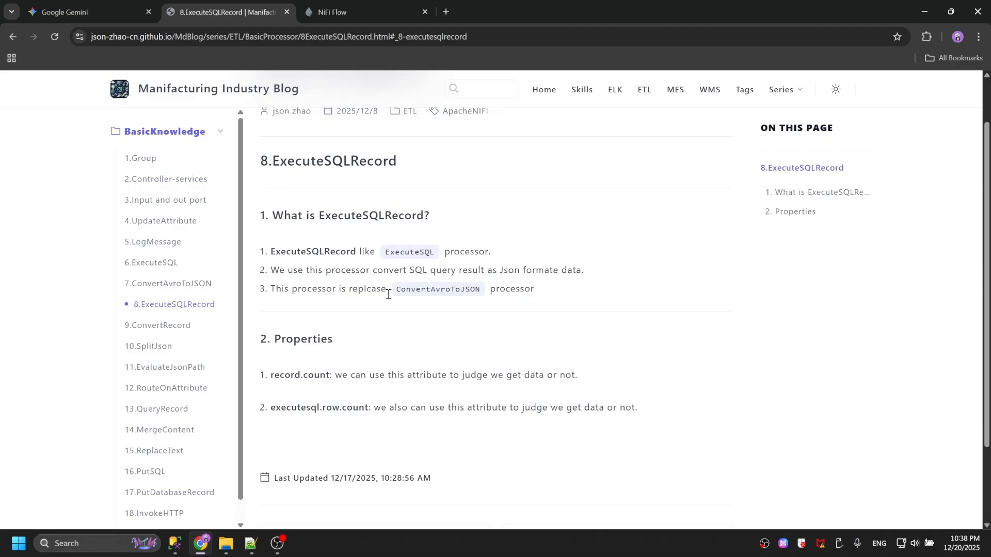
pyautogui.doubleClick(452, 290)
pyautogui.click(548, 289)
pyautogui.moveTo(564, 295); pyautogui.dragTo(333, 241)
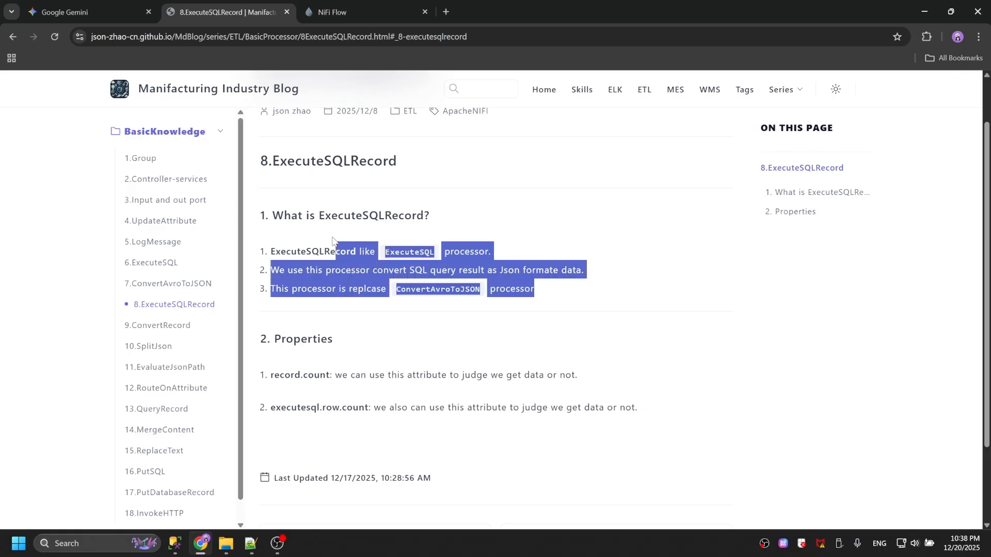
# Read the article's Properties section on the record.count and executesql.row.count attributes.
pyautogui.scroll(-2, 597, 245)
pyautogui.click(292, 269)
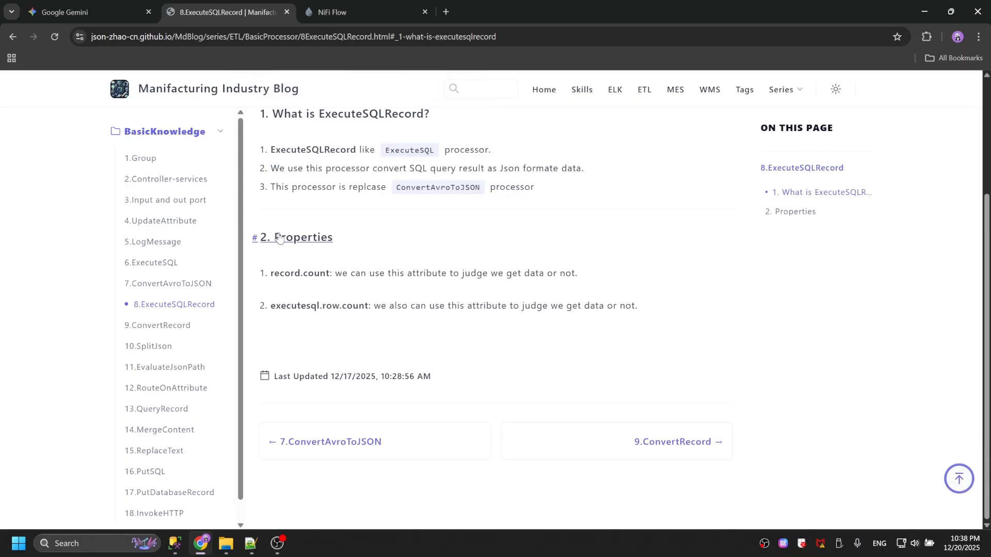
pyautogui.moveTo(362, 240); pyautogui.dragTo(261, 239)
pyautogui.click(363, 238)
pyautogui.moveTo(575, 275); pyautogui.dragTo(371, 253)
pyautogui.click(371, 253)
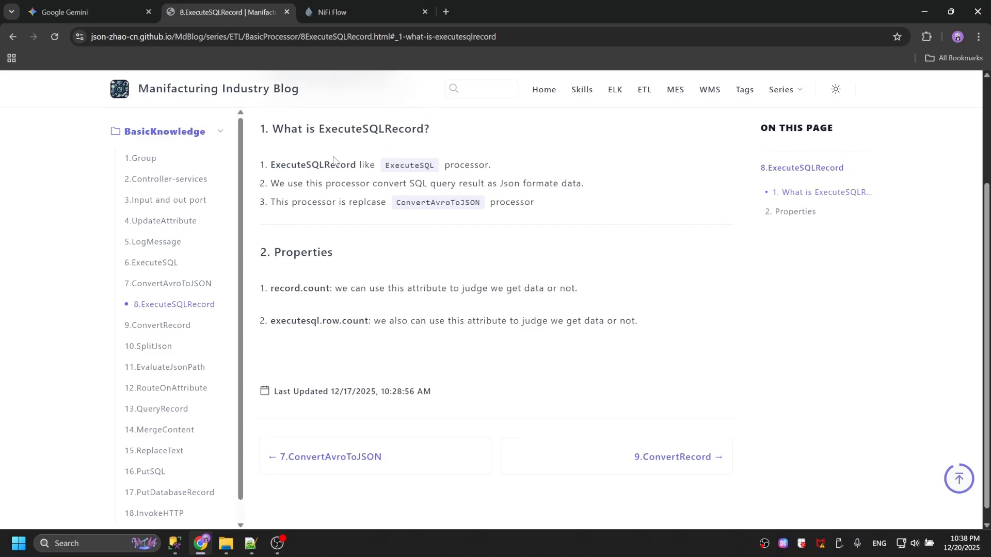
pyautogui.moveTo(272, 309); pyautogui.dragTo(304, 309)
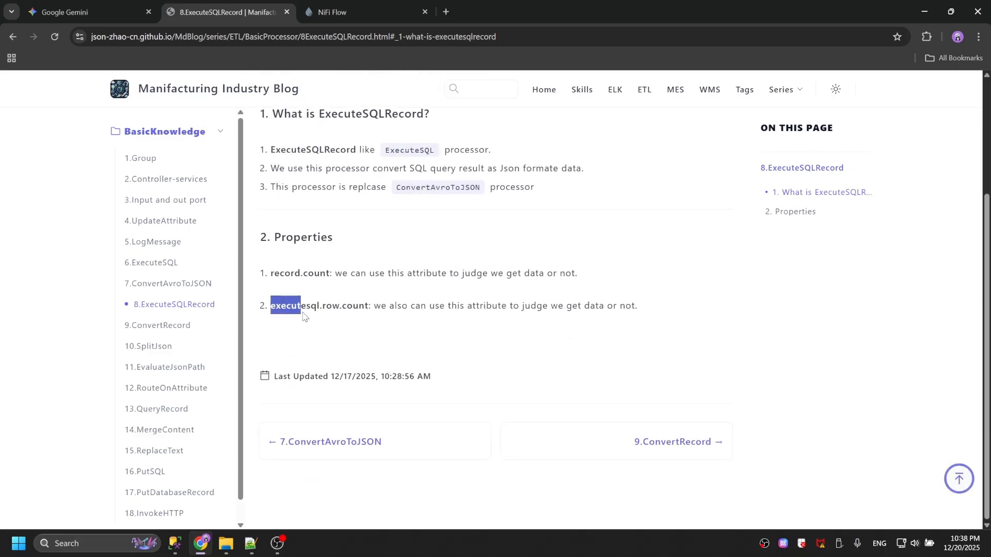
pyautogui.click(331, 317)
pyautogui.doubleClick(333, 305)
pyautogui.doubleClick(356, 304)
pyautogui.click(356, 304)
# Return to the NiFi canvas and place a copy of the second flow's GenerateFlowFile beside it to start a third flow.
pyautogui.click(371, 11)
pyautogui.moveTo(551, 262); pyautogui.dragTo(558, 269)
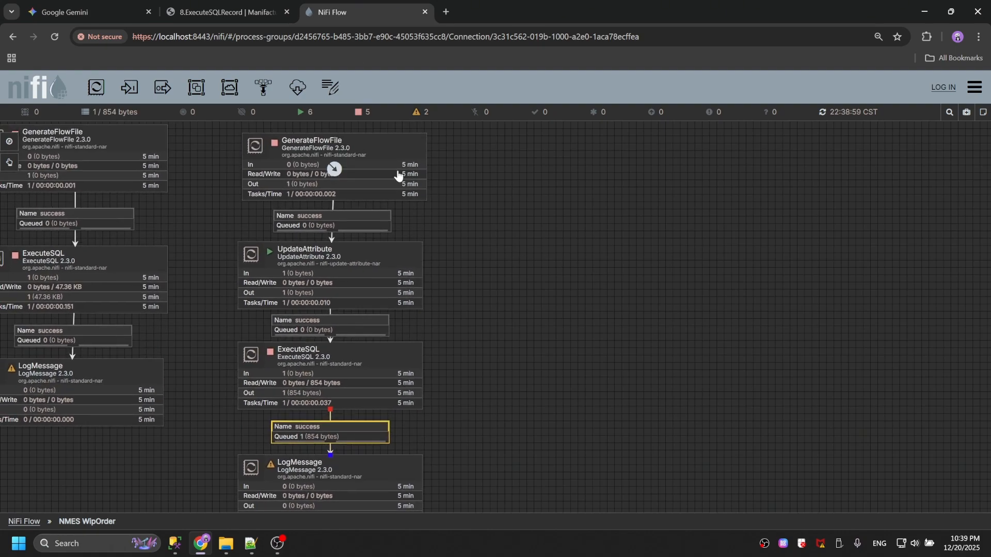
pyautogui.click(413, 179)
pyautogui.hotkey('ctrl', 'c')
pyautogui.hotkey('ctrl', 'v')
pyautogui.moveTo(417, 183); pyautogui.dragTo(691, 170)
# Add an ExecuteSQLRecord processor below the copied GenerateFlowFile, filtering the processor types by EXE.
pyautogui.click(389, 253)
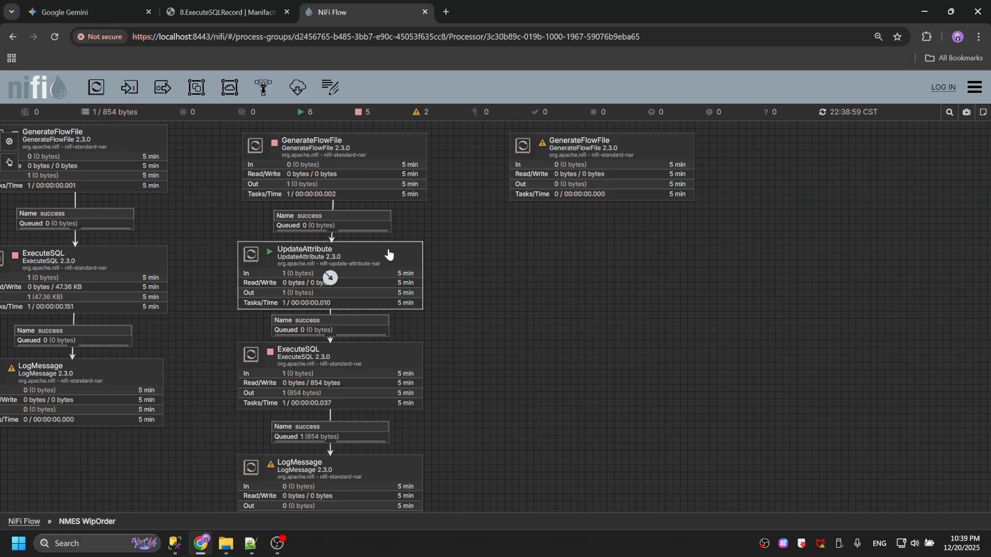
pyautogui.click(382, 356)
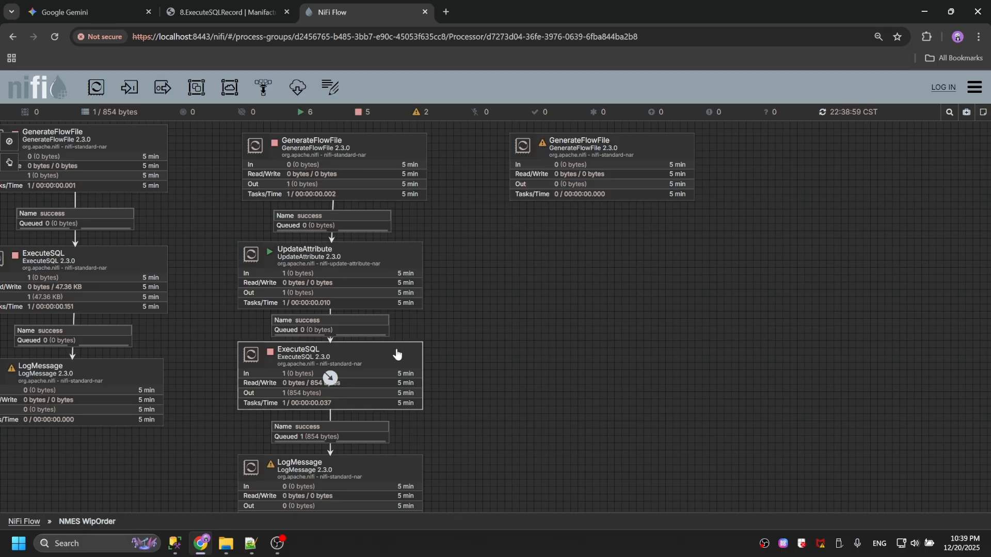
pyautogui.click(525, 293)
pyautogui.moveTo(96, 87); pyautogui.dragTo(589, 284)
pyautogui.write('EXE')
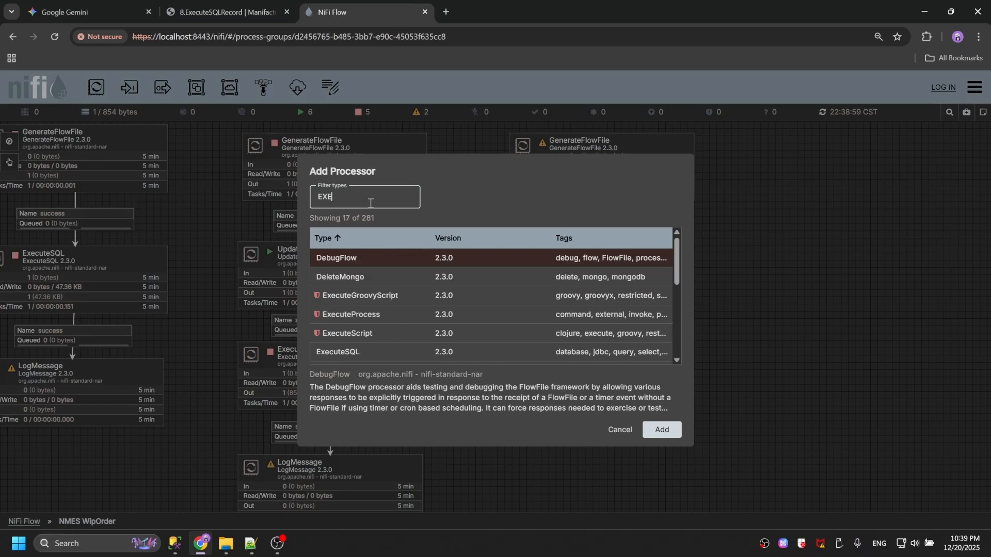
pyautogui.scroll(-2, 392, 304)
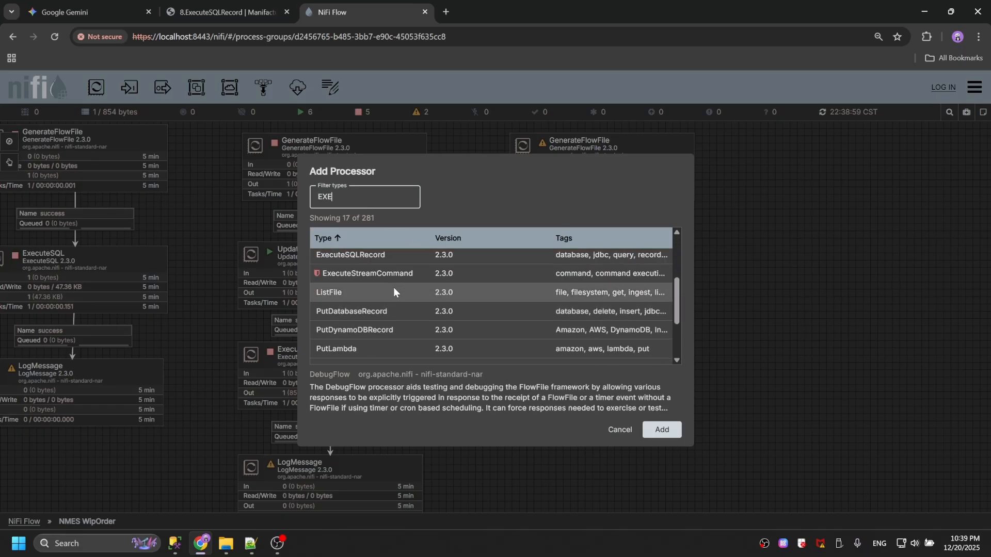
pyautogui.scroll(1, 393, 287)
pyautogui.click(393, 313)
pyautogui.click(662, 429)
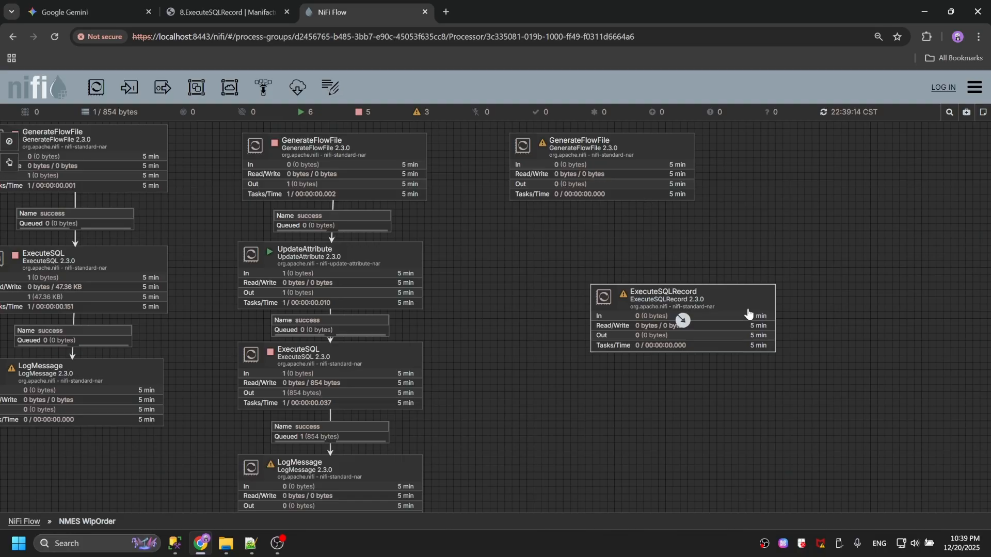
# Align the copied GenerateFlowFile with ExecuteSQLRecord and connect them through the success relationship, refreshing the canvas.
pyautogui.moveTo(671, 162); pyautogui.dragTo(683, 162)
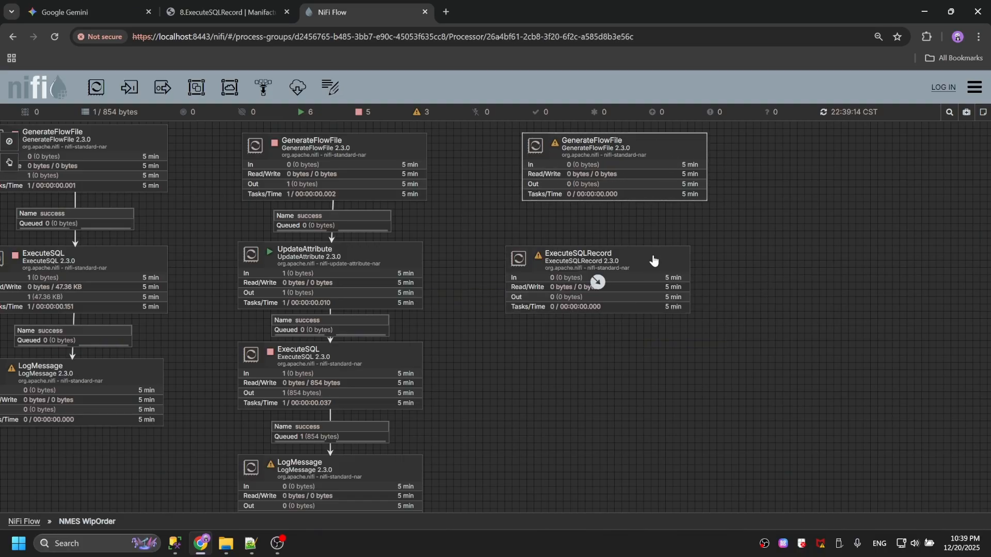
pyautogui.moveTo(652, 259); pyautogui.dragTo(669, 259)
pyautogui.moveTo(614, 169); pyautogui.dragTo(547, 309)
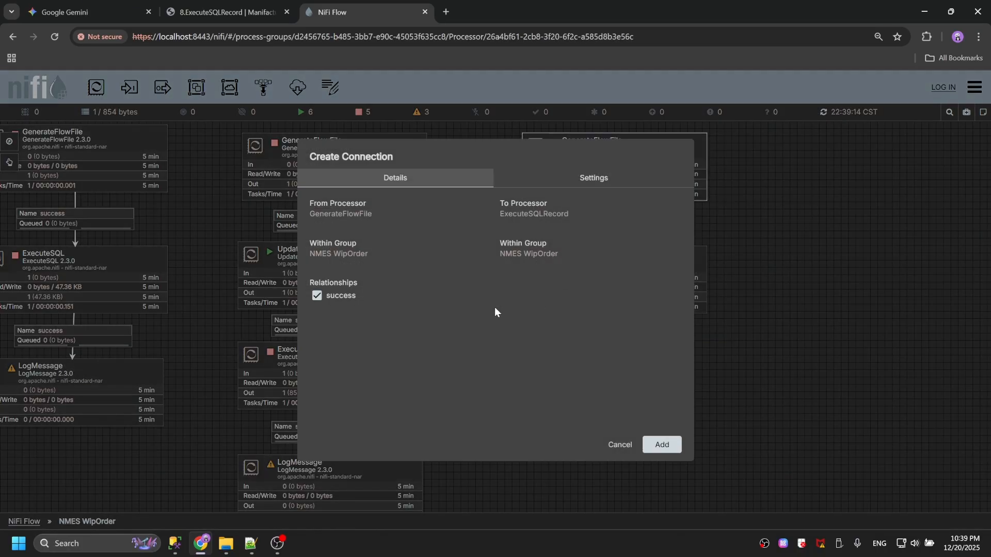
pyautogui.click(662, 445)
pyautogui.rightClick(785, 216)
pyautogui.click(797, 227)
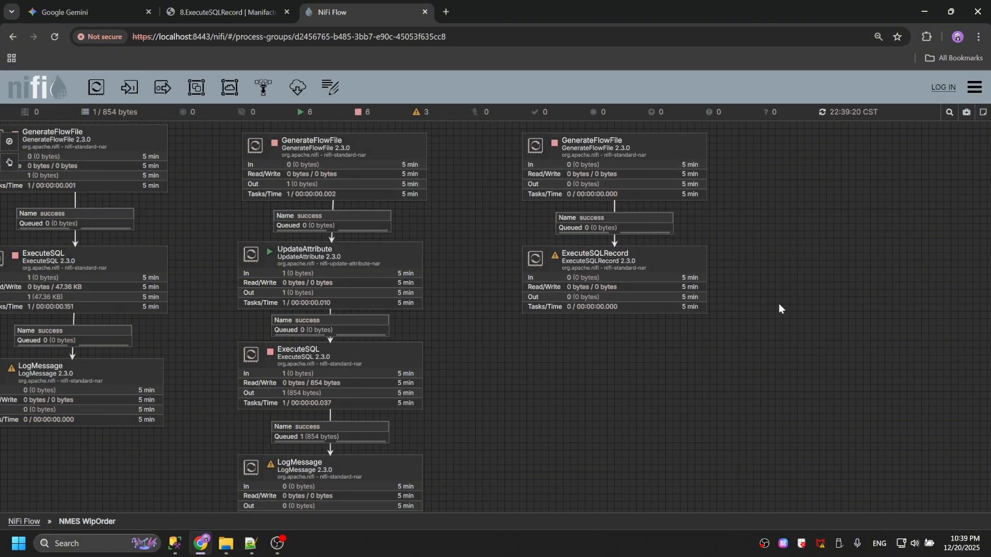
# Place a copy of the second flow's LogMessage below ExecuteSQLRecord and connect ExecuteSQLRecord to it through the success relationship.
pyautogui.click(352, 470)
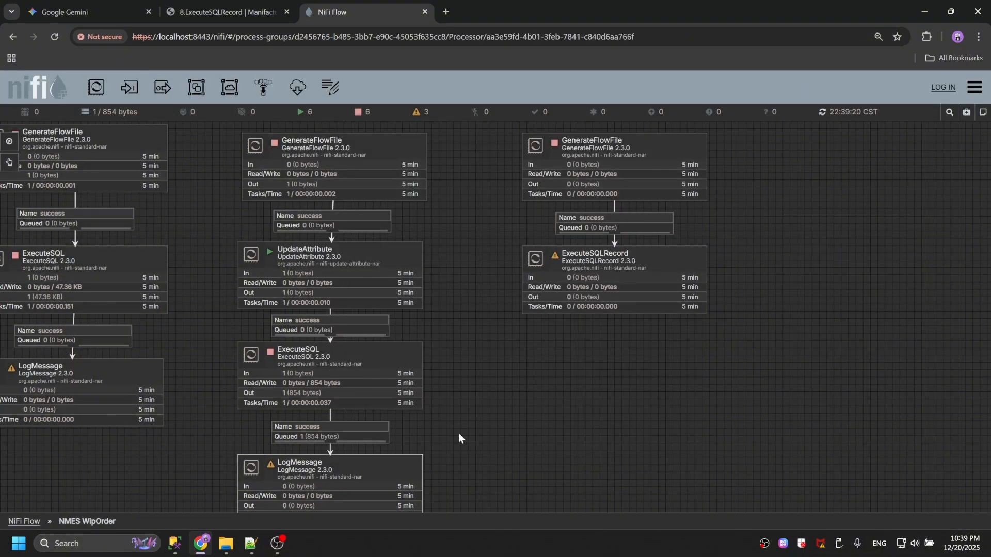
pyautogui.hotkey('ctrl', 'c')
pyautogui.hotkey('ctrl', 'v')
pyautogui.moveTo(397, 482); pyautogui.dragTo(669, 371)
pyautogui.moveTo(614, 281); pyautogui.dragTo(599, 410)
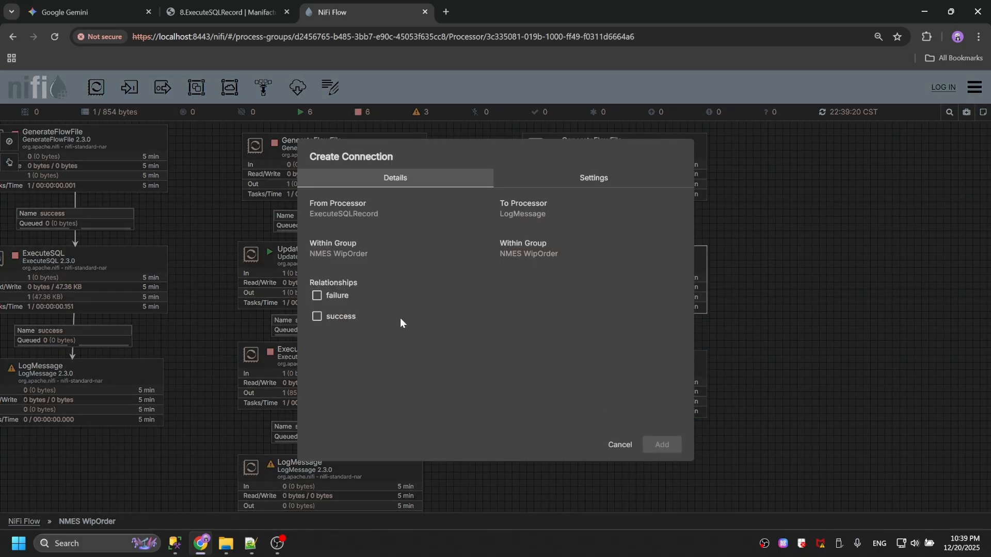
pyautogui.click(317, 317)
pyautogui.click(662, 445)
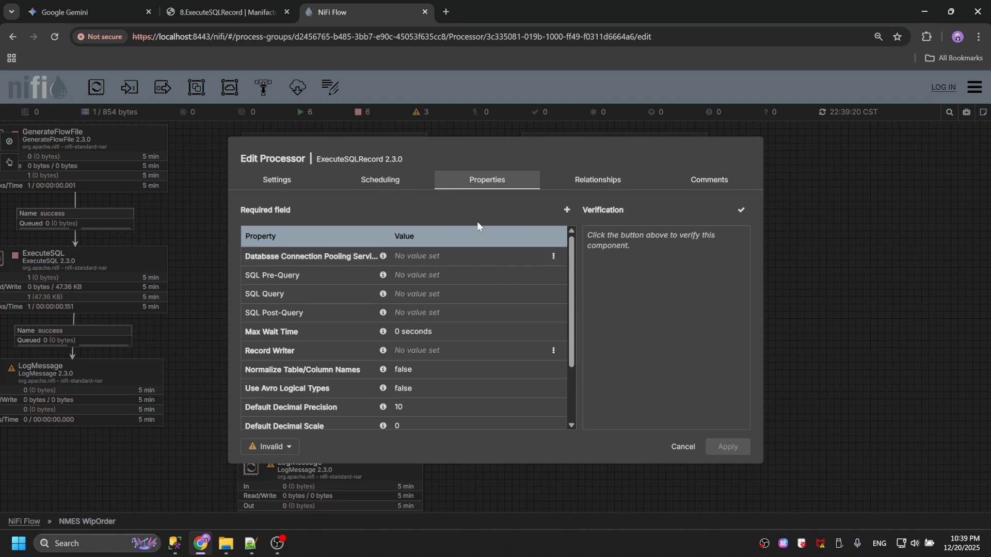
# Set ExecuteSQLRecord's Database Connection Pooling Service to NMES_DB_Reader.
pyautogui.click(467, 256)
pyautogui.click(457, 256)
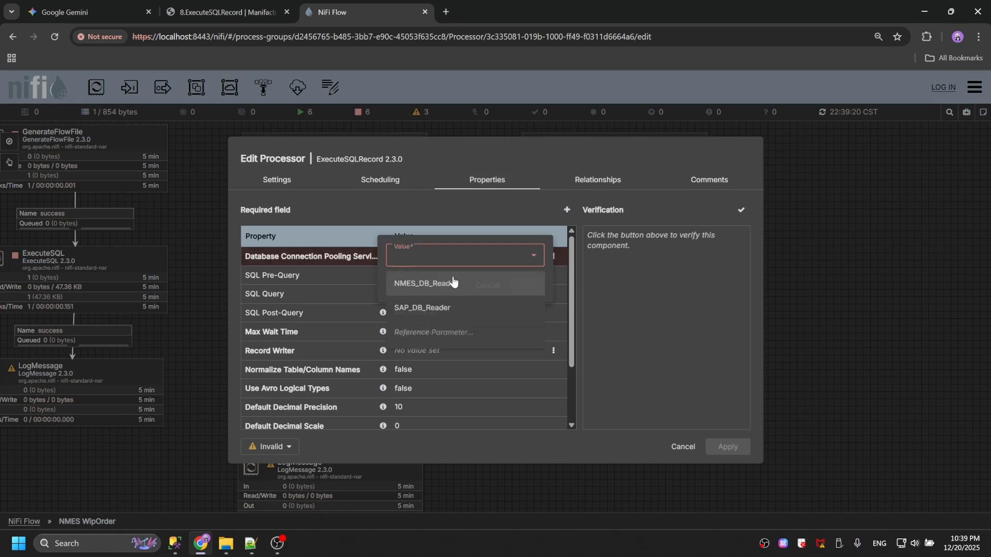
pyautogui.click(452, 283)
pyautogui.click(526, 286)
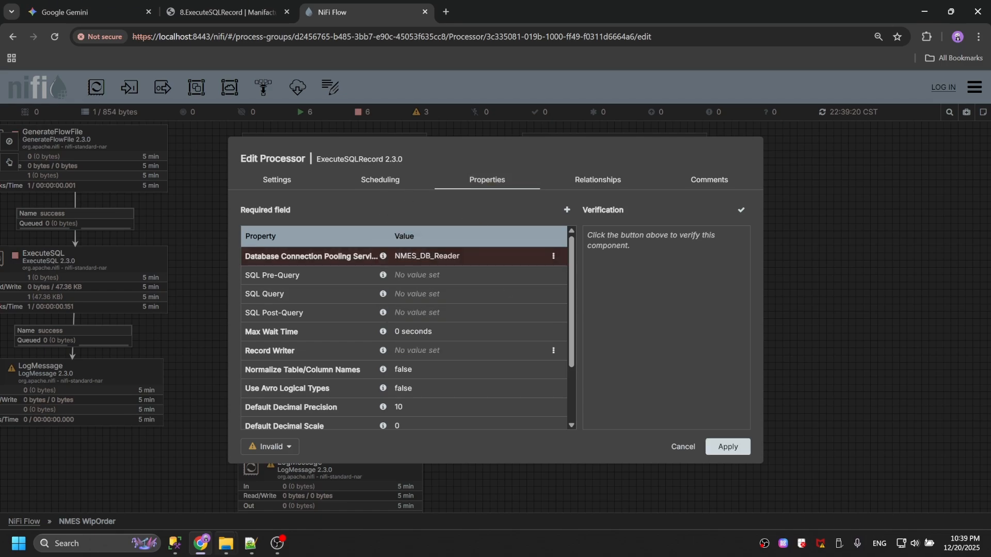
# Copy the full Wip_Order SELECT query from SQL Server Management Studio and set it as ExecuteSQLRecord's SQL Query in NiFi.
pyautogui.click(176, 544)
pyautogui.click(361, 74)
pyautogui.hotkey('ctrl', 'a')
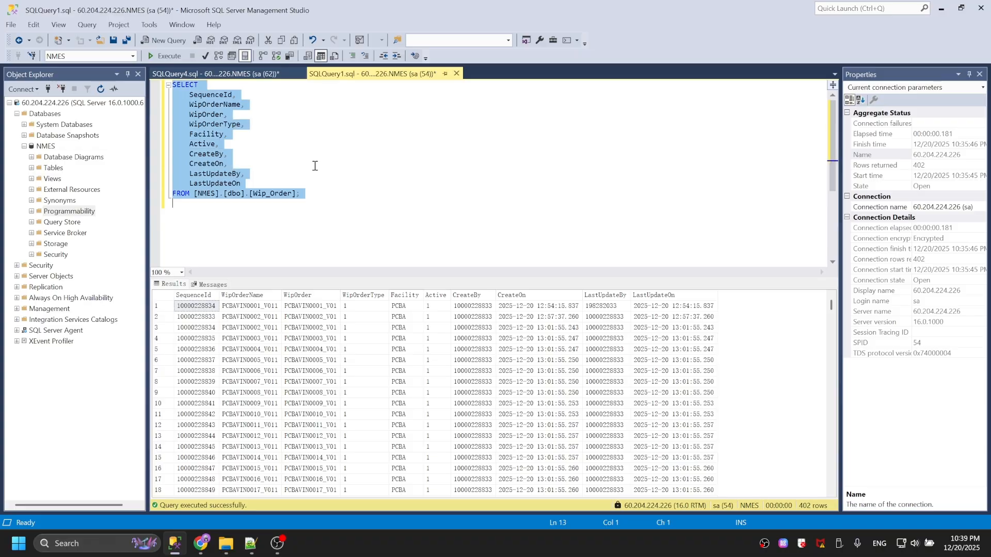
pyautogui.click(202, 544)
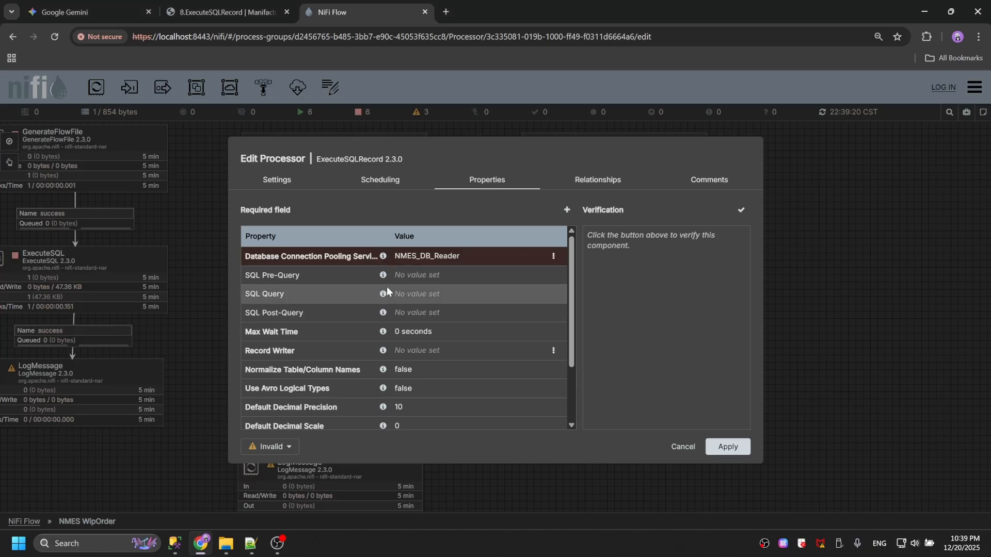
pyautogui.click(438, 292)
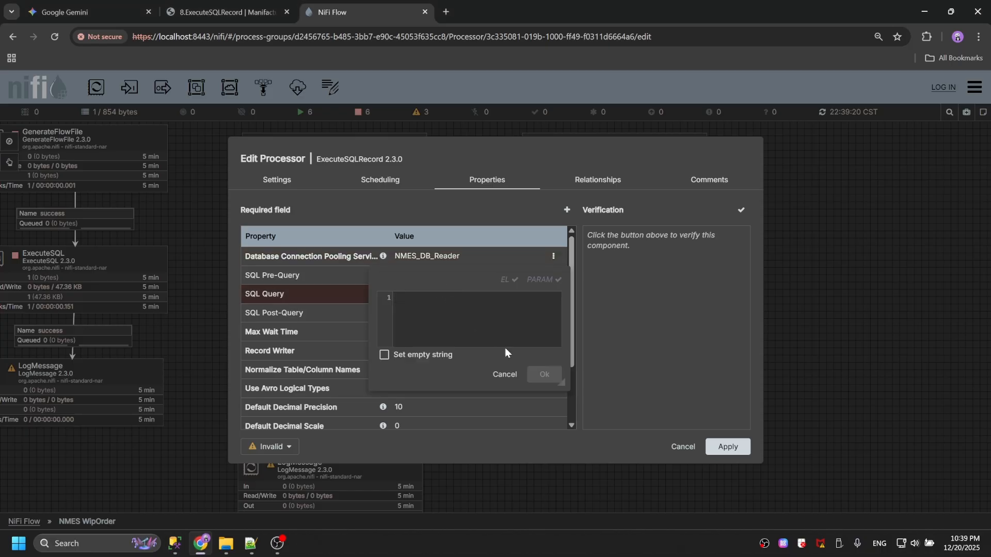
pyautogui.hotkey('ctrl', 'v')
pyautogui.click(544, 374)
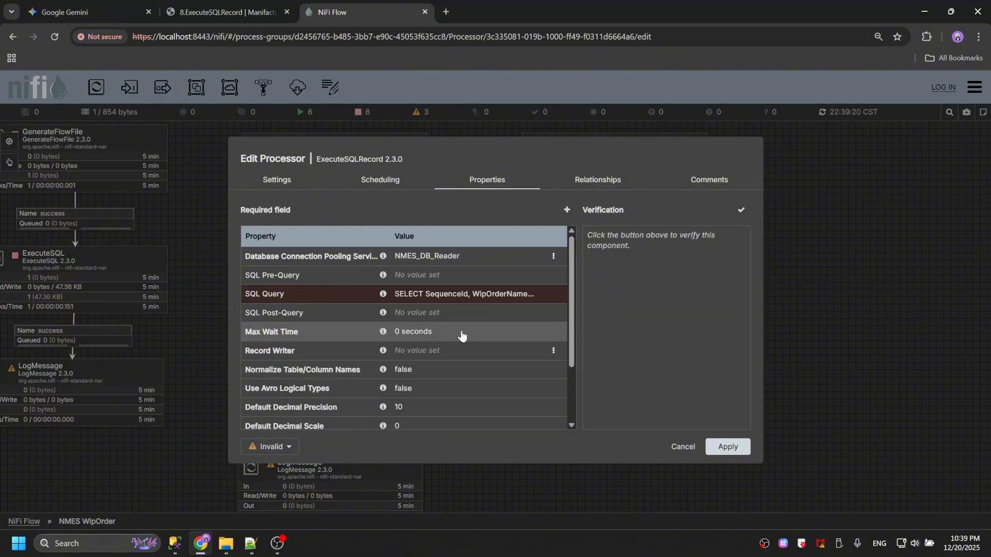
# Verify the ExecuteSQLRecord configuration and examine the validation result against the property list.
pyautogui.click(741, 211)
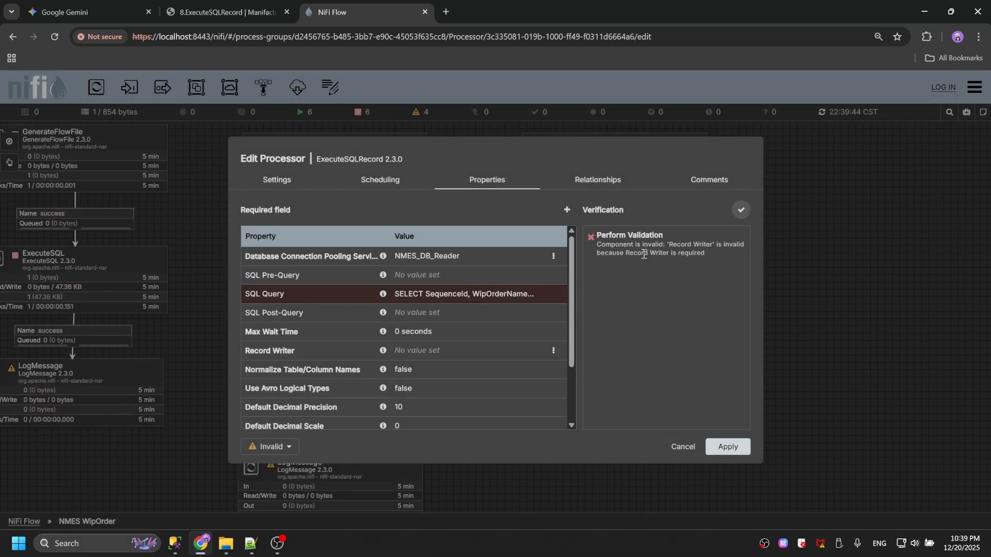
pyautogui.doubleClick(680, 253)
pyautogui.click(633, 246)
pyautogui.moveTo(573, 268); pyautogui.dragTo(573, 299)
pyautogui.doubleClick(636, 237)
pyautogui.click(656, 268)
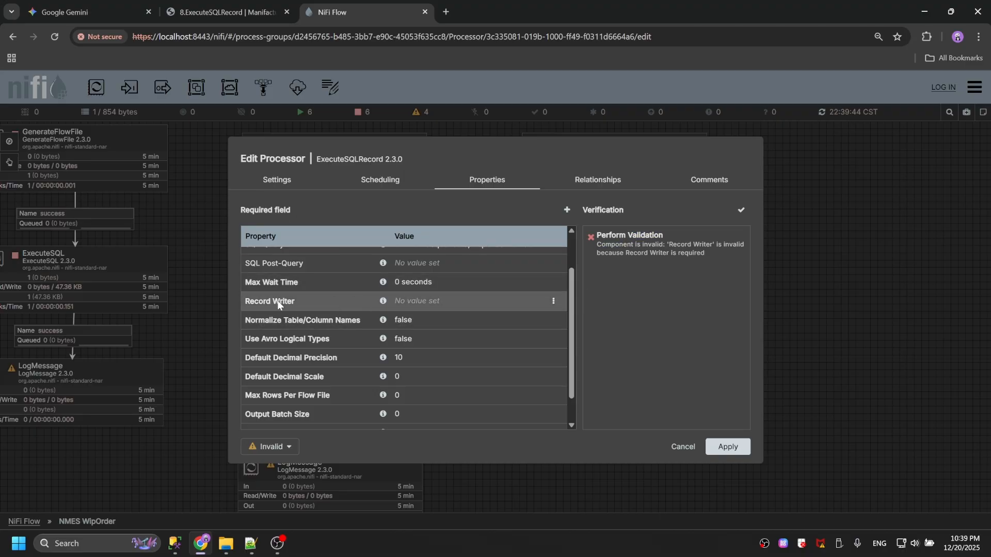
pyautogui.click(553, 301)
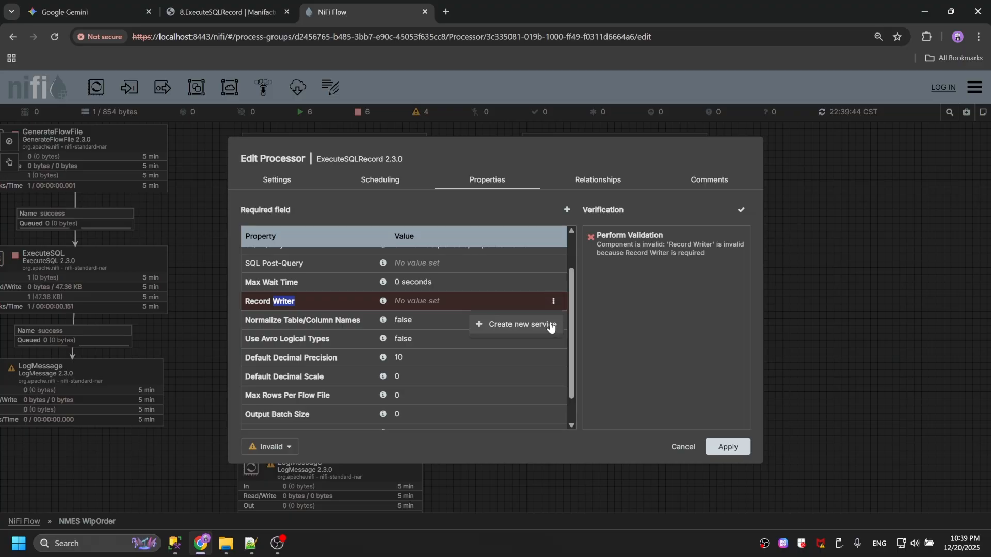
pyautogui.click(478, 298)
pyautogui.click(452, 305)
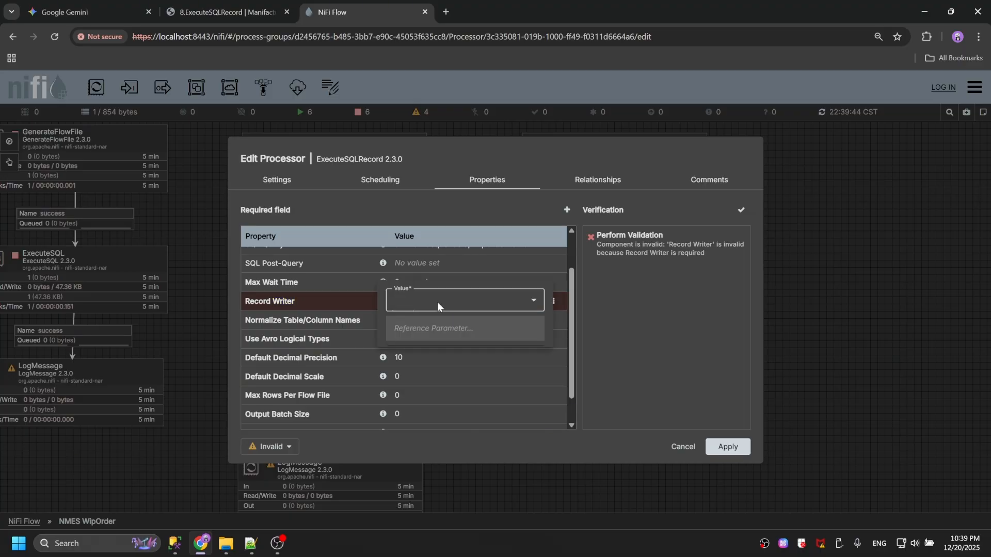
pyautogui.click(342, 299)
pyautogui.click(485, 330)
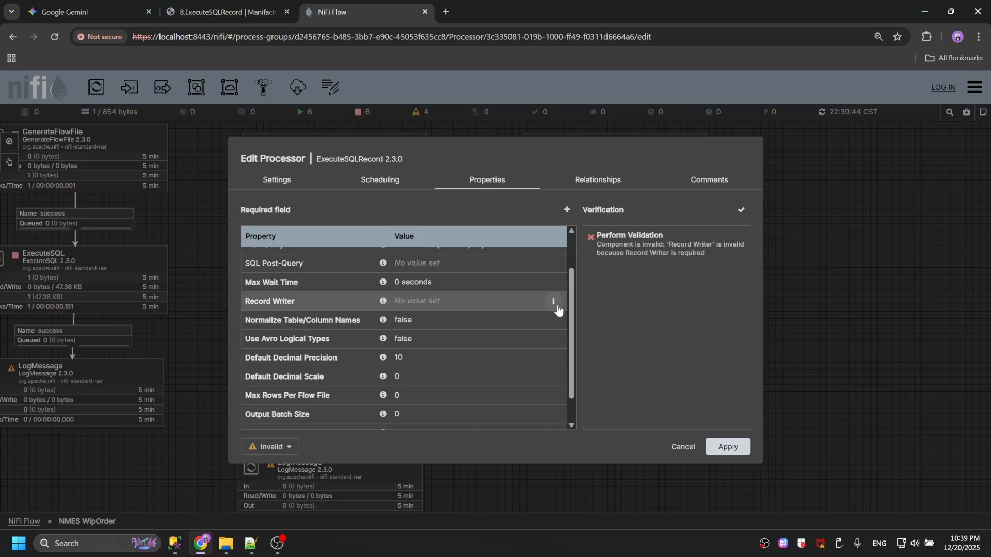
# Create a new JsonRecordSetWriter controller service as ExecuteSQLRecord's Record Writer.
pyautogui.click(553, 300)
pyautogui.click(516, 323)
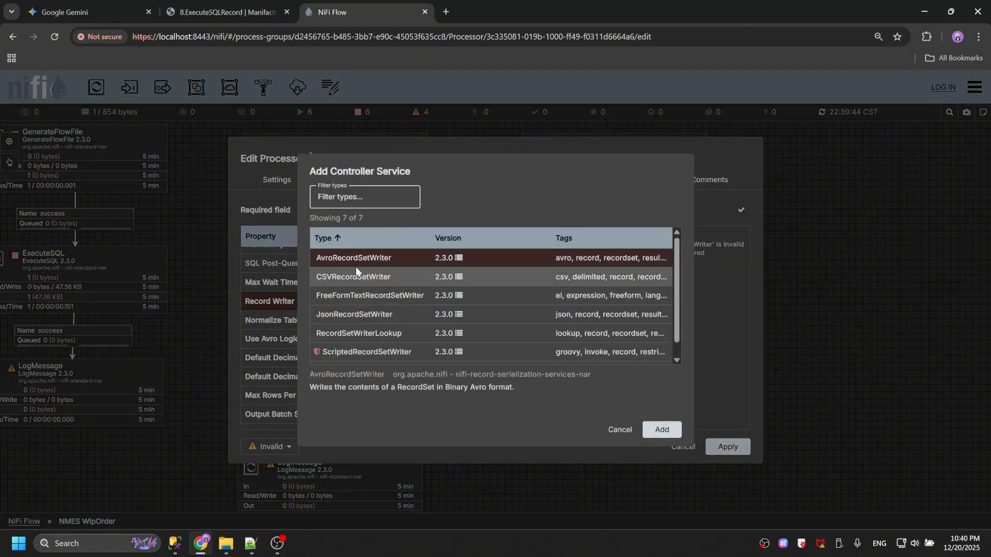
pyautogui.click(362, 313)
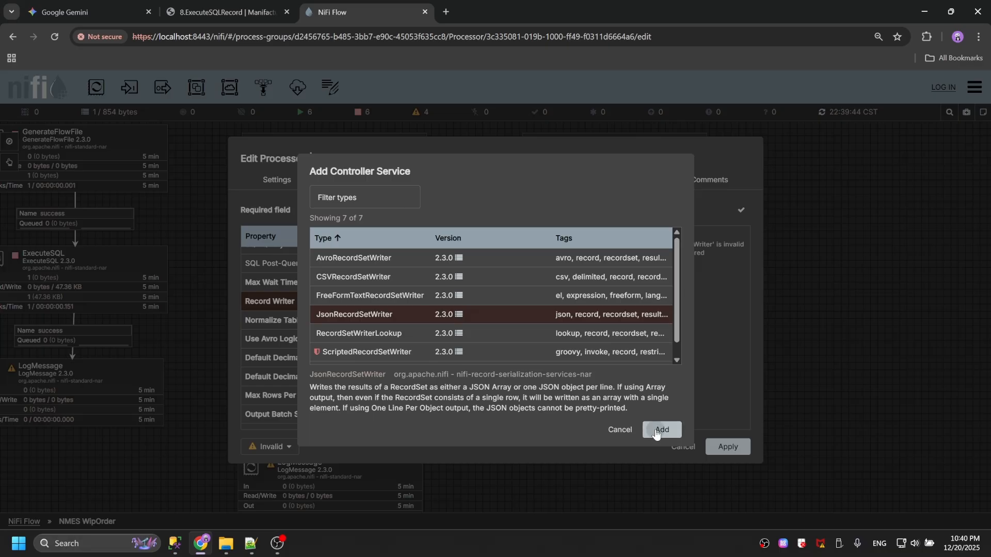
pyautogui.click(661, 429)
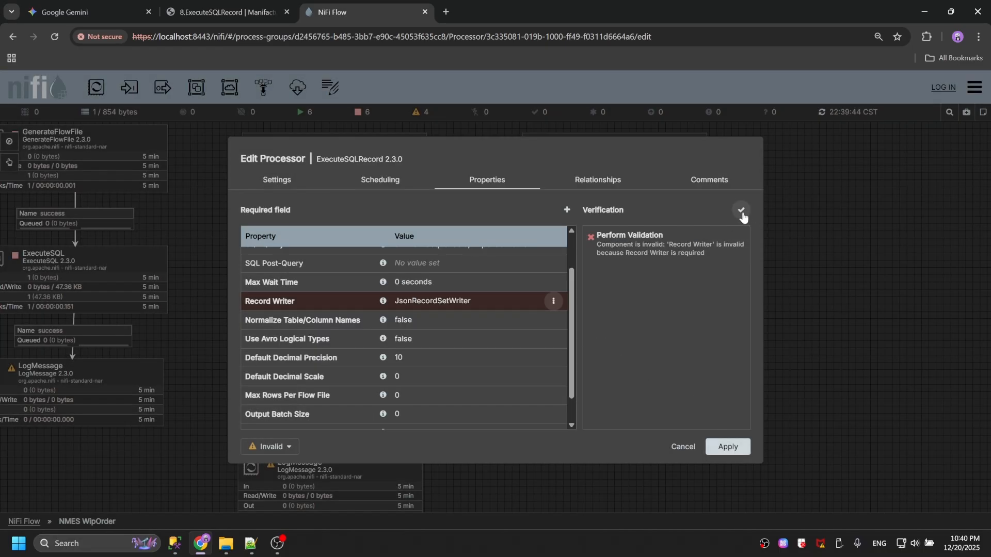
# Verify ExecuteSQLRecord with its new record writer and apply the processor configuration.
pyautogui.click(741, 211)
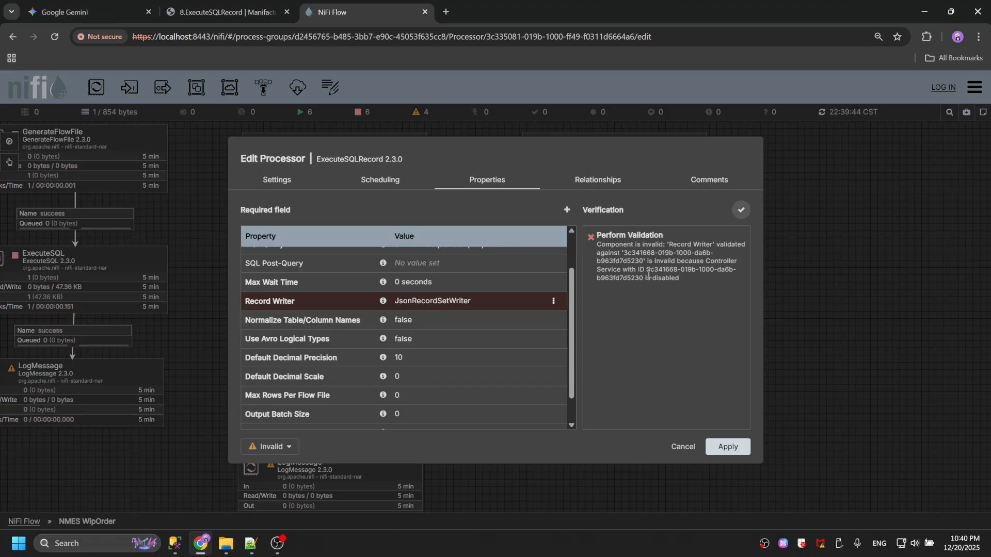
pyautogui.doubleClick(634, 276)
pyautogui.click(730, 445)
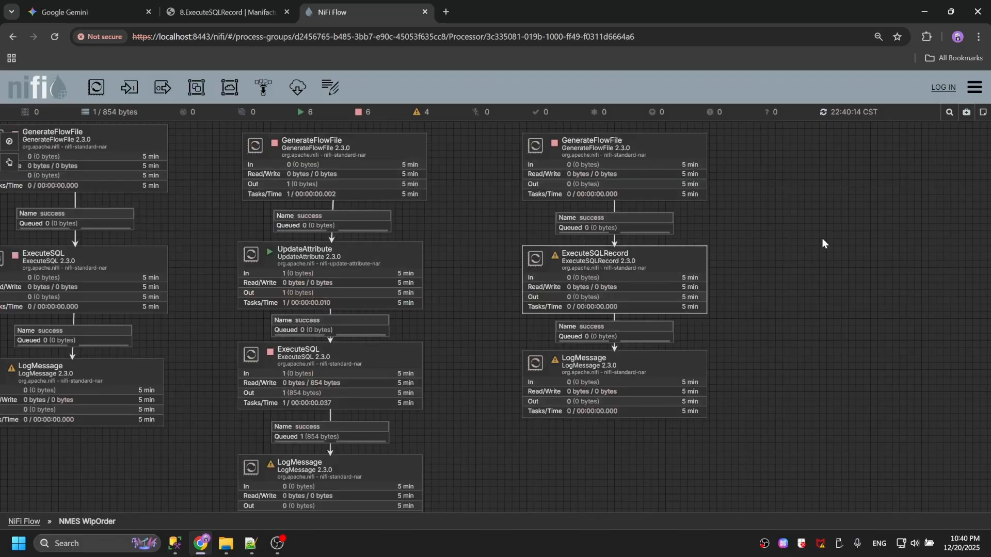
# Enable the JsonRecordSetWriter controller service with the Service only scope and return to the NMES WipOrder process group.
pyautogui.rightClick(821, 239)
pyautogui.click(873, 300)
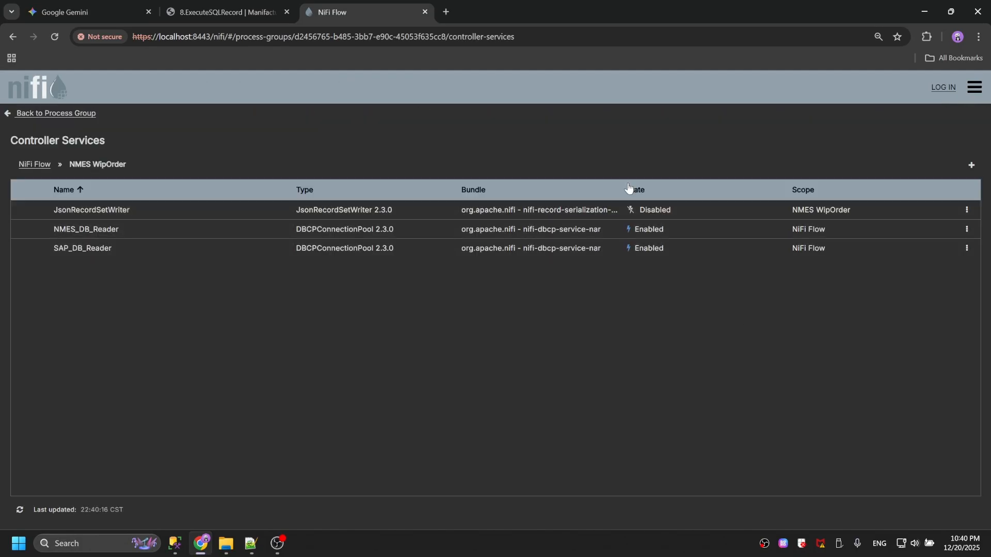
pyautogui.click(967, 210)
pyautogui.click(916, 258)
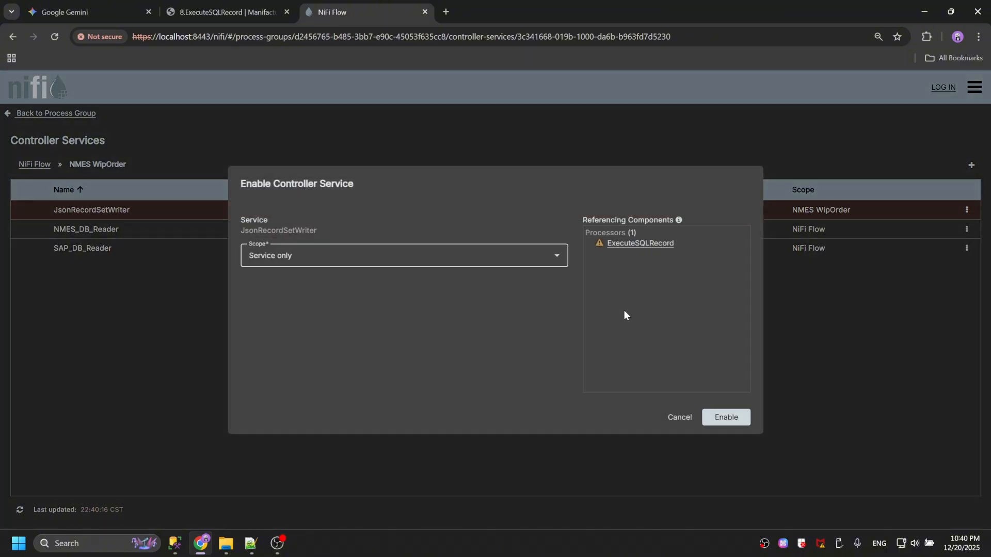
pyautogui.click(729, 417)
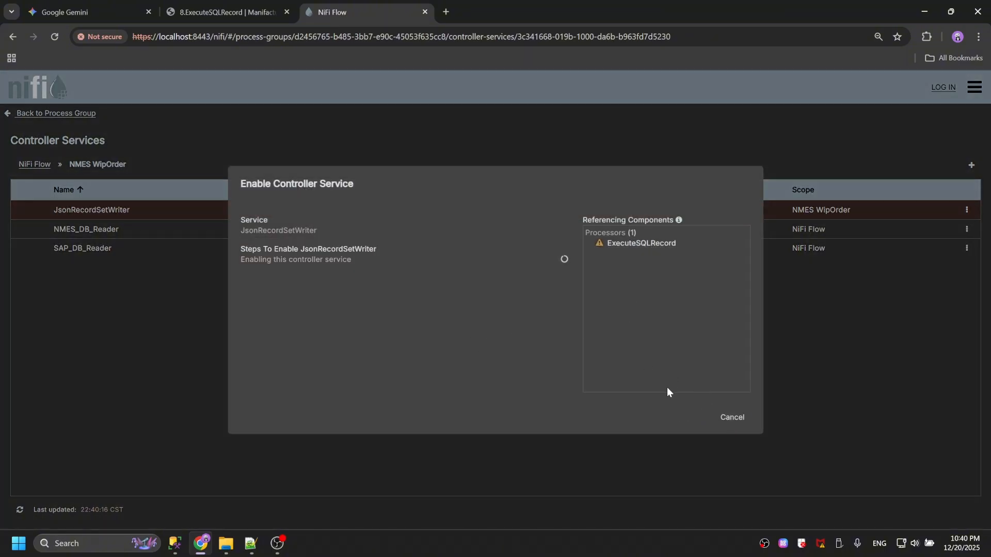
pyautogui.click(733, 417)
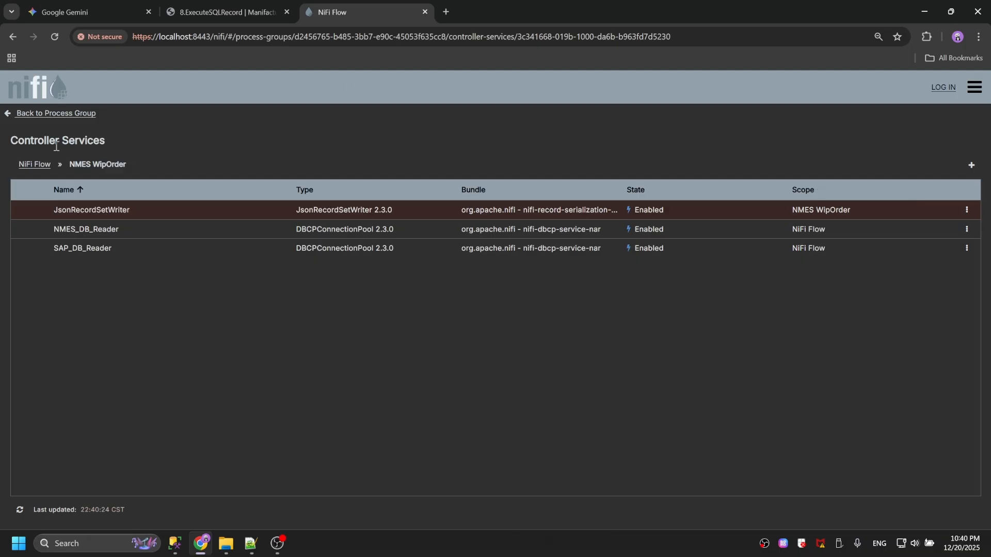
pyautogui.click(24, 113)
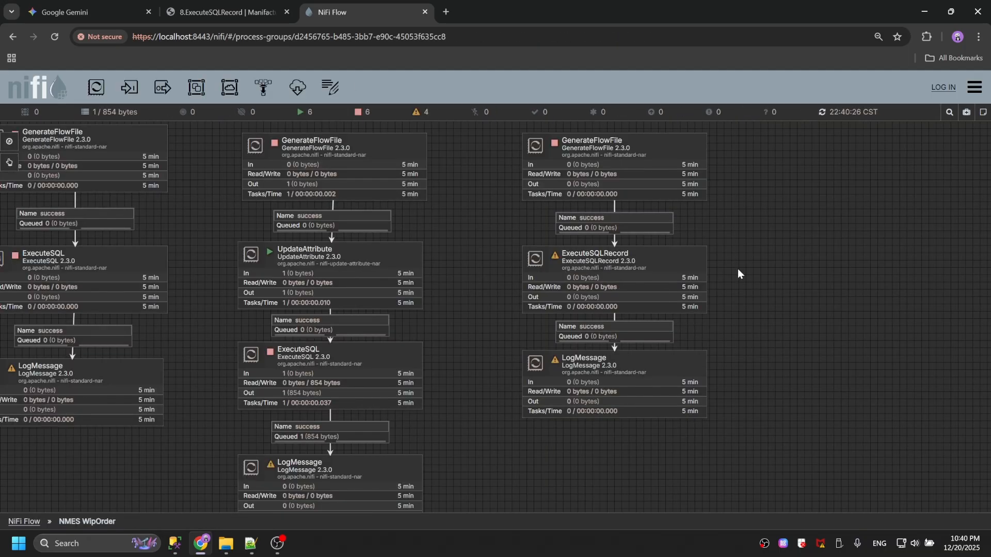
# Refresh the canvas and set ExecuteSQLRecord's failure relationship to terminate automatically.
pyautogui.rightClick(830, 253)
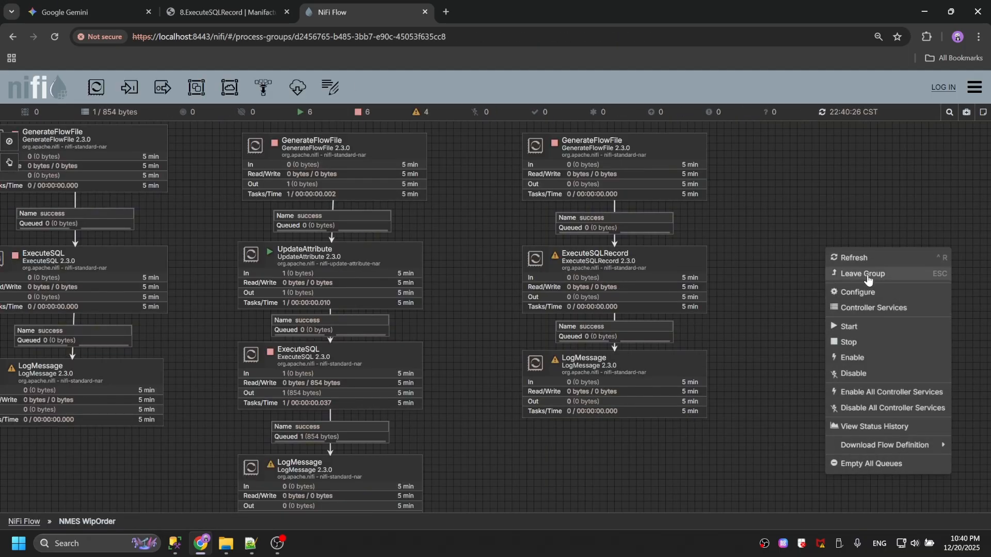
pyautogui.click(858, 258)
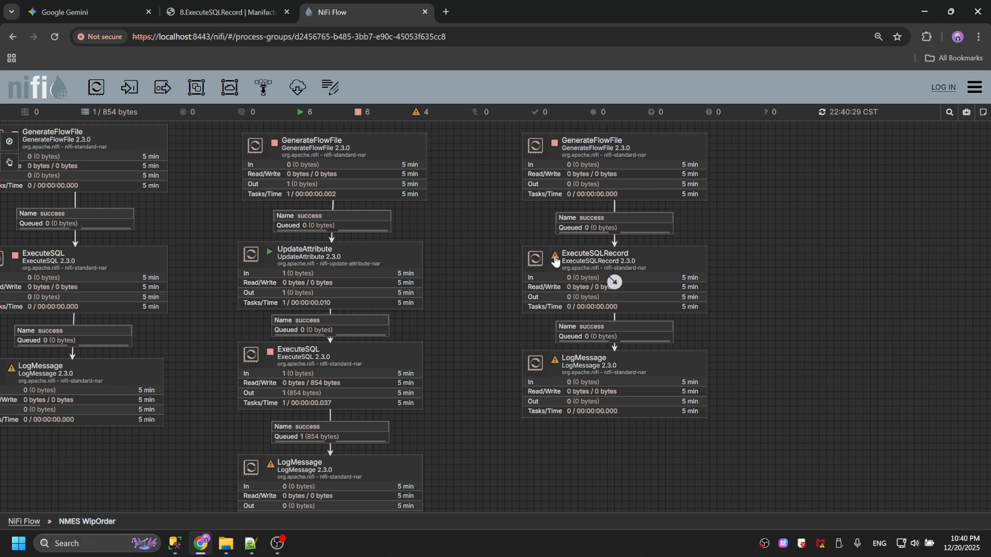
pyautogui.click(555, 261)
pyautogui.rightClick(555, 258)
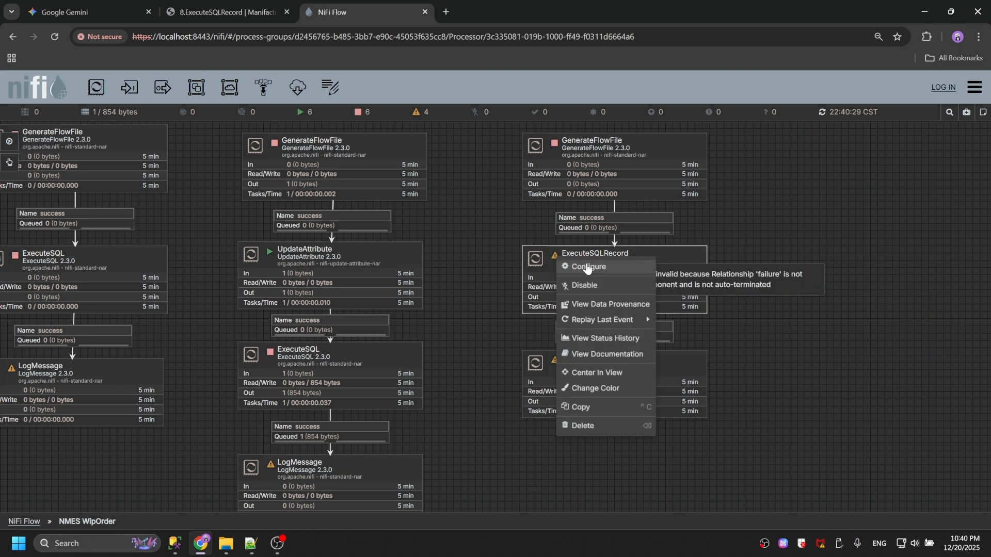
pyautogui.click(571, 266)
pyautogui.click(597, 179)
pyautogui.click(275, 233)
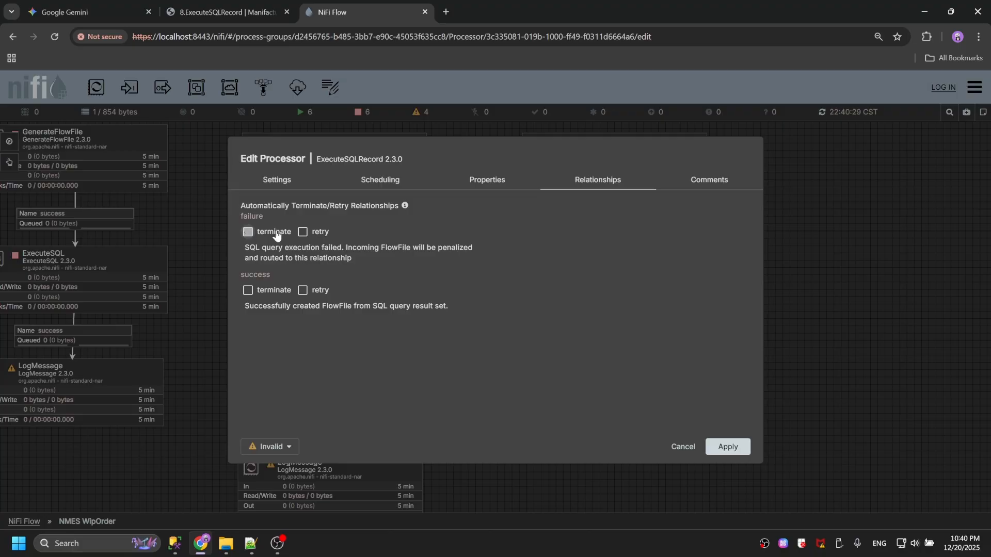
pyautogui.doubleClick(253, 216)
pyautogui.click(721, 444)
# Run the third flow's GenerateFlowFile and ExecuteSQLRecord once each, refreshing the canvas.
pyautogui.rightClick(785, 227)
pyautogui.click(809, 242)
pyautogui.moveTo(852, 241); pyautogui.dragTo(749, 238)
pyautogui.rightClick(637, 155)
pyautogui.click(639, 221)
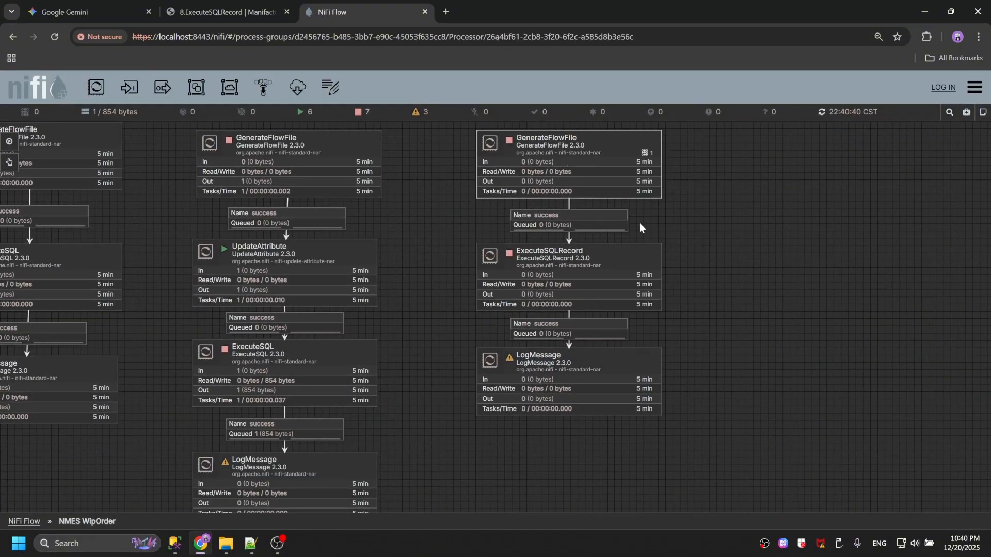
pyautogui.rightClick(618, 262)
pyautogui.click(770, 248)
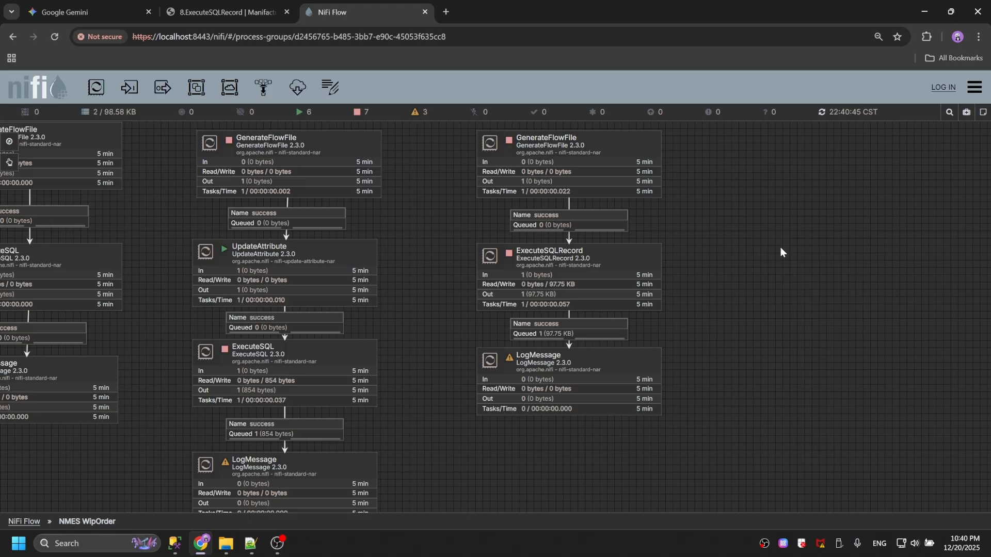
# List the queue between ExecuteSQLRecord and LogMessage and open the queued FlowFile's attributes.
pyautogui.click(597, 324)
pyautogui.rightClick(597, 323)
pyautogui.click(636, 367)
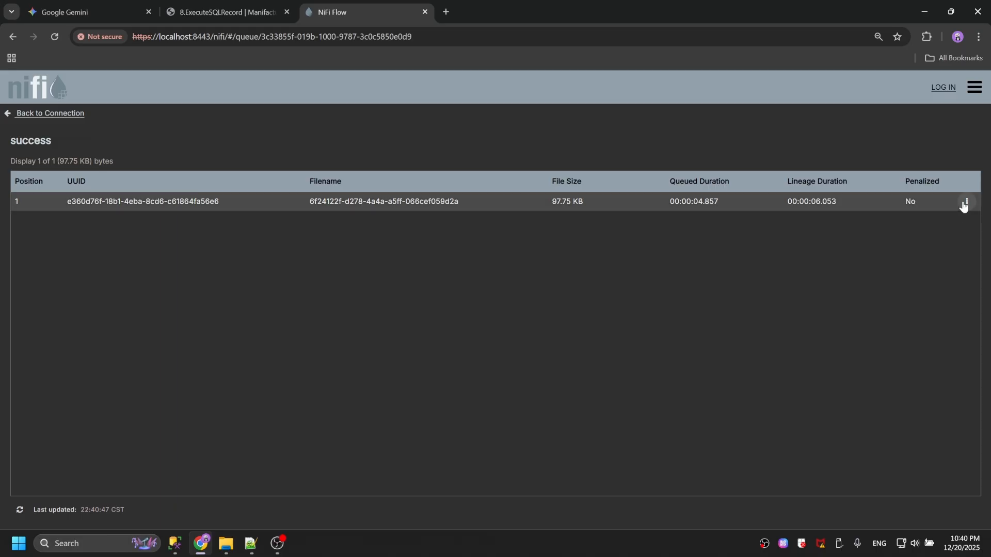
pyautogui.click(965, 201)
pyautogui.click(928, 224)
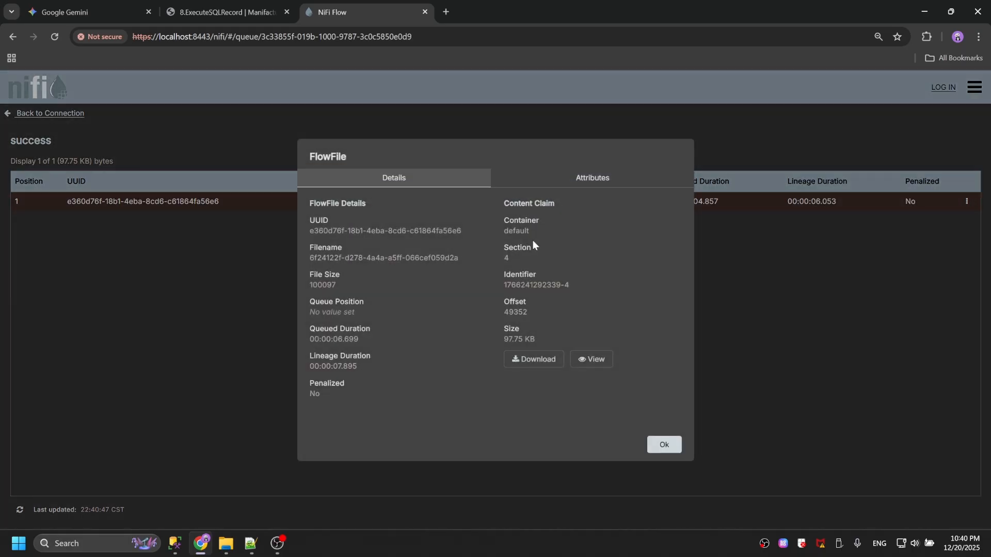
pyautogui.click(638, 184)
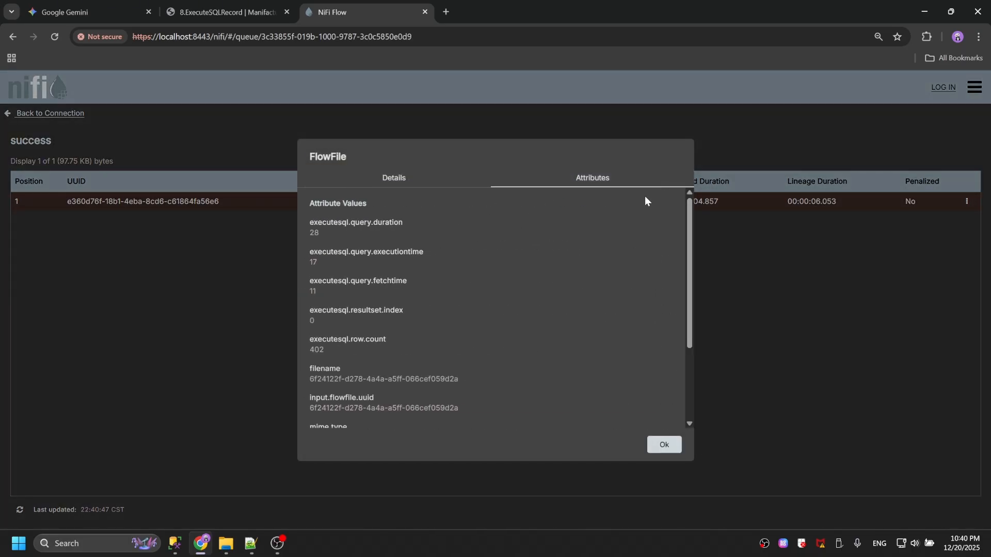
# Examine the FlowFile's query duration, execution time, row count and record count attributes, and close its details.
pyautogui.doubleClick(332, 223)
pyautogui.click(394, 241)
pyautogui.moveTo(372, 251); pyautogui.dragTo(424, 251)
pyautogui.scroll(-3, 451, 309)
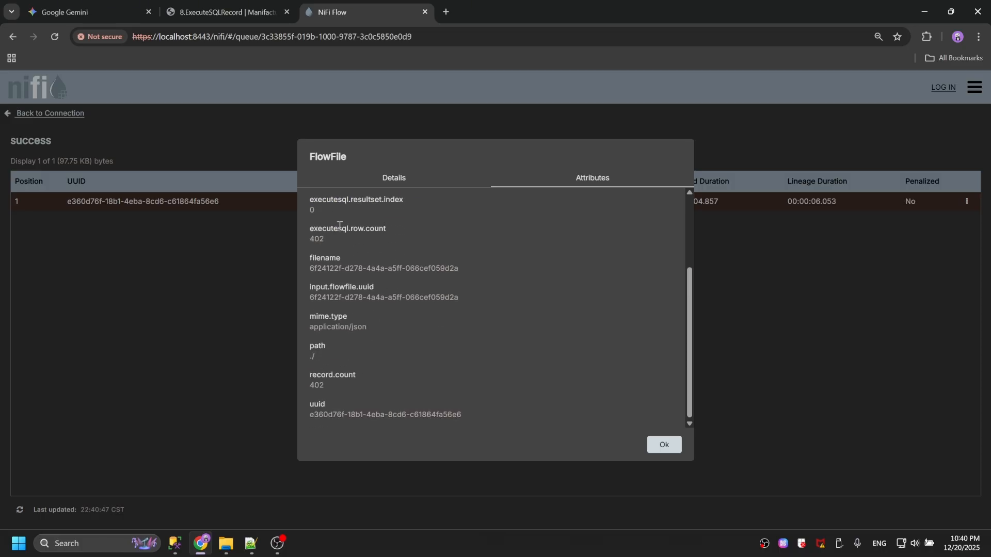
pyautogui.moveTo(329, 388); pyautogui.dragTo(288, 369)
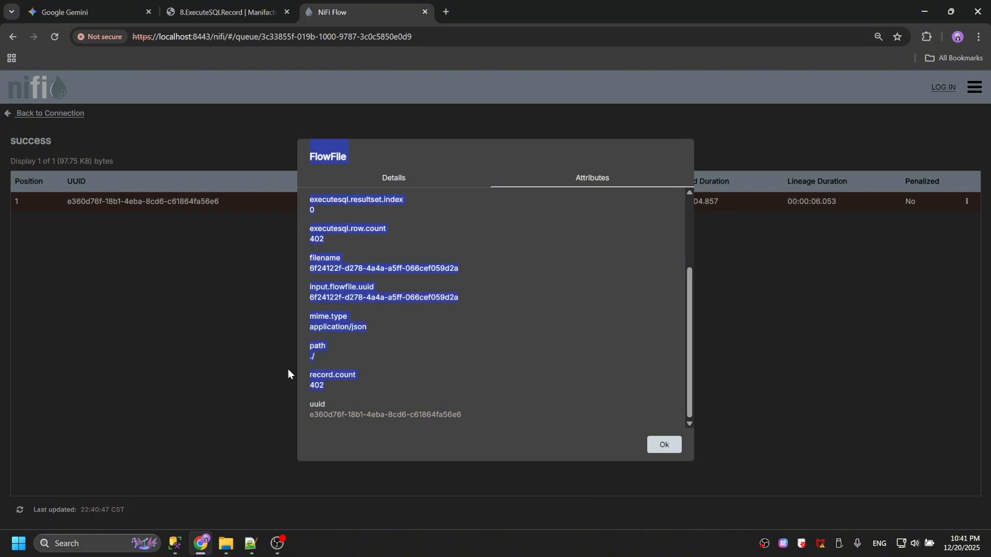
pyautogui.click(322, 379)
pyautogui.doubleClick(338, 374)
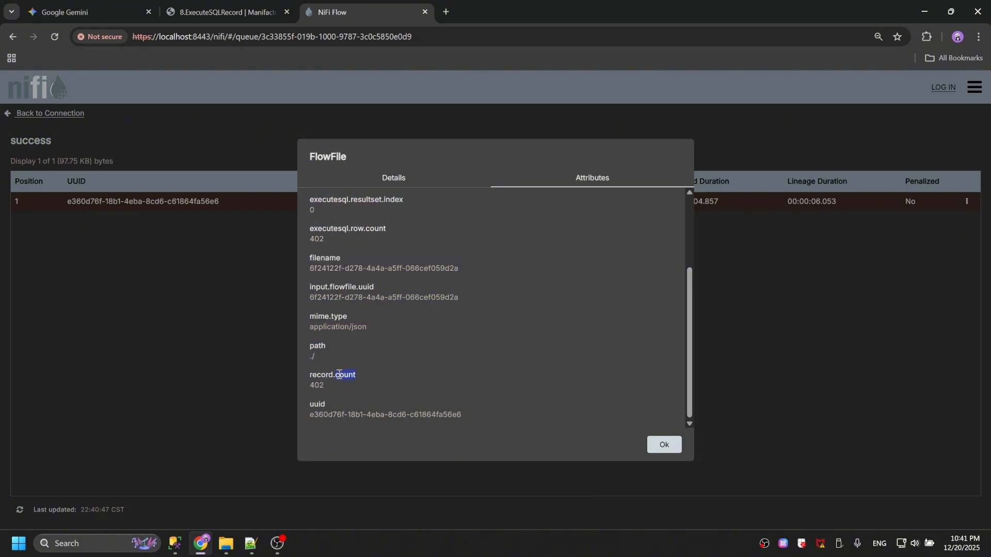
pyautogui.moveTo(341, 387); pyautogui.dragTo(300, 374)
pyautogui.click(348, 377)
pyautogui.scroll(3, 399, 323)
pyautogui.doubleClick(330, 338)
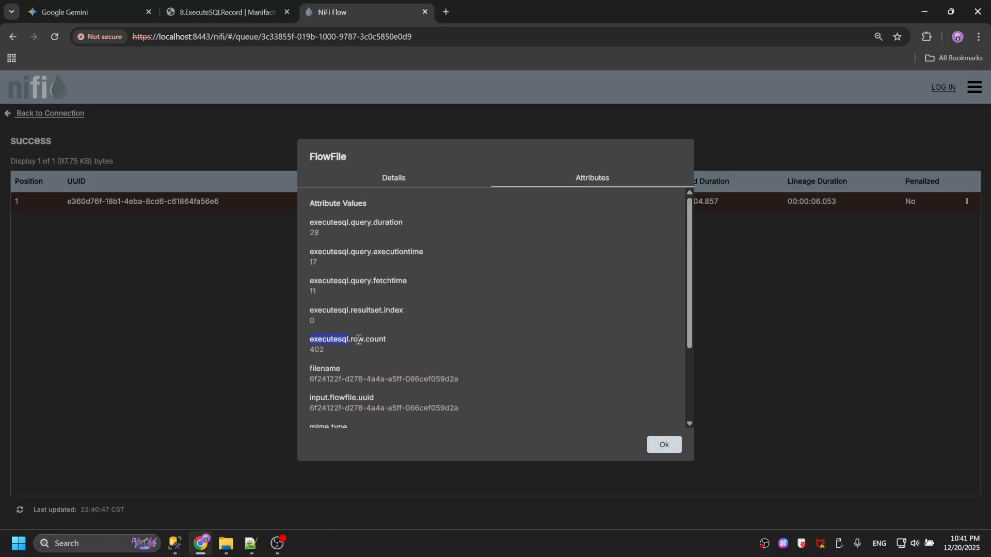
pyautogui.doubleClick(359, 340)
pyautogui.click(383, 340)
pyautogui.scroll(-3, 497, 303)
pyautogui.click(662, 443)
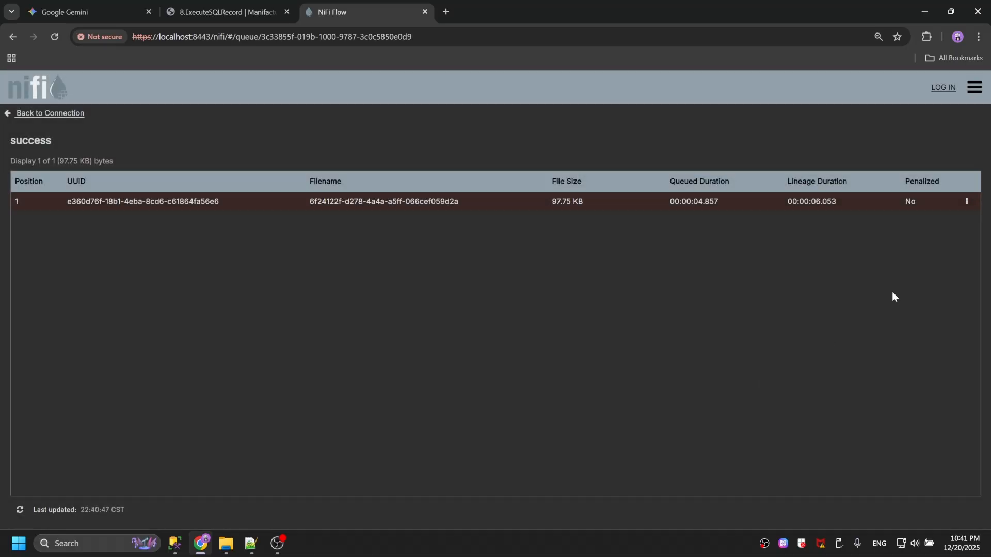
# Reopen the queued FlowFile's details and view its content.
pyautogui.click(965, 202)
pyautogui.click(955, 223)
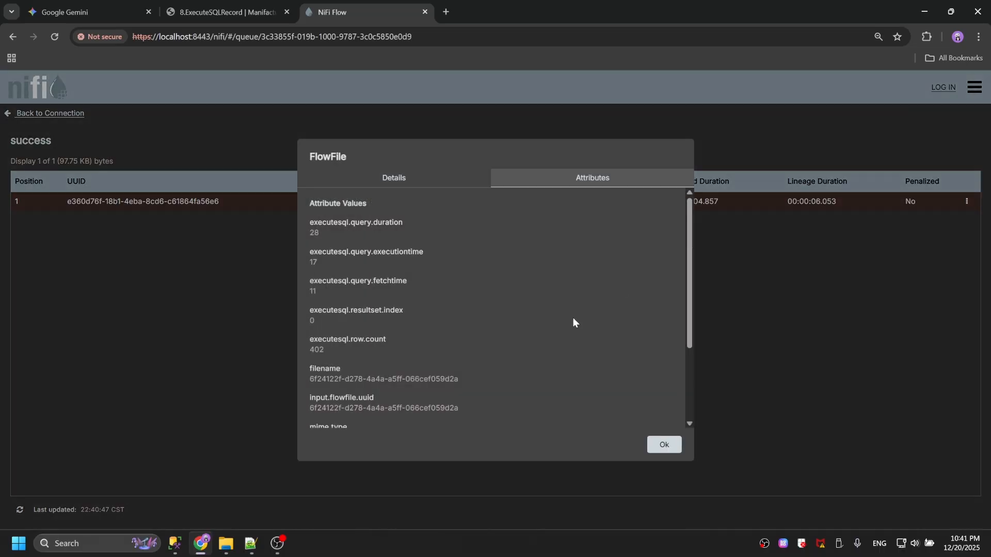
pyautogui.click(458, 185)
pyautogui.click(588, 361)
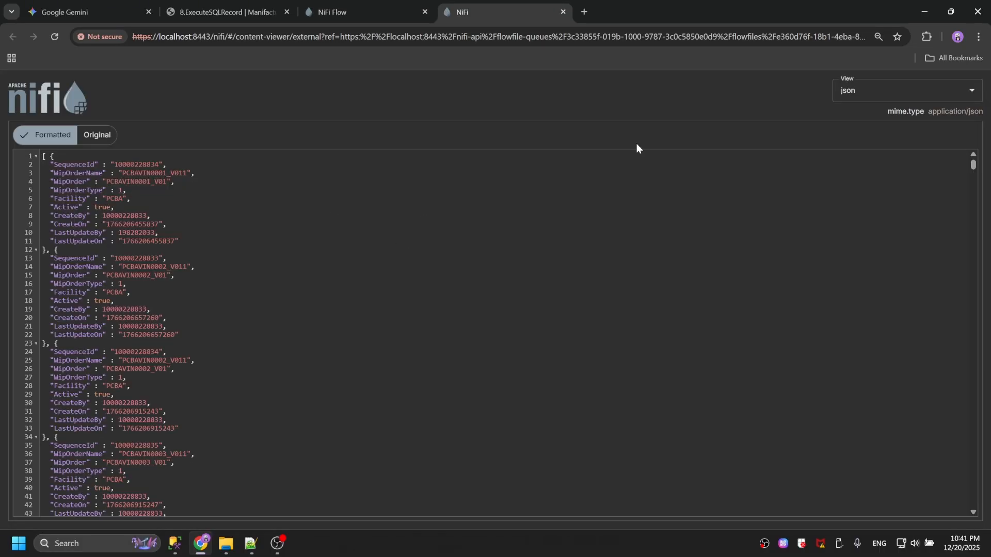
# Display the FlowFile content in the avro view and return it to the json view.
pyautogui.click(885, 95)
pyautogui.click(862, 118)
pyautogui.click(863, 94)
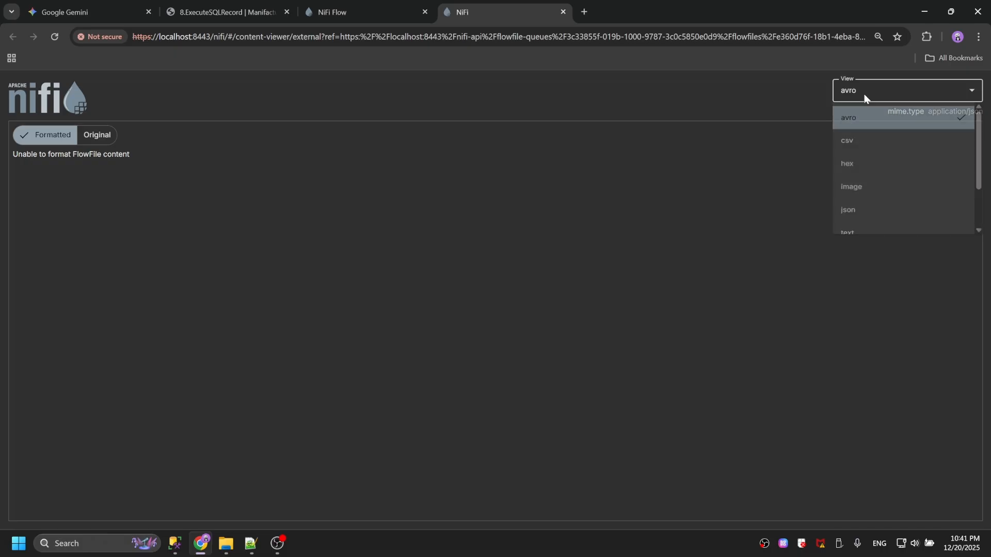
pyautogui.click(867, 217)
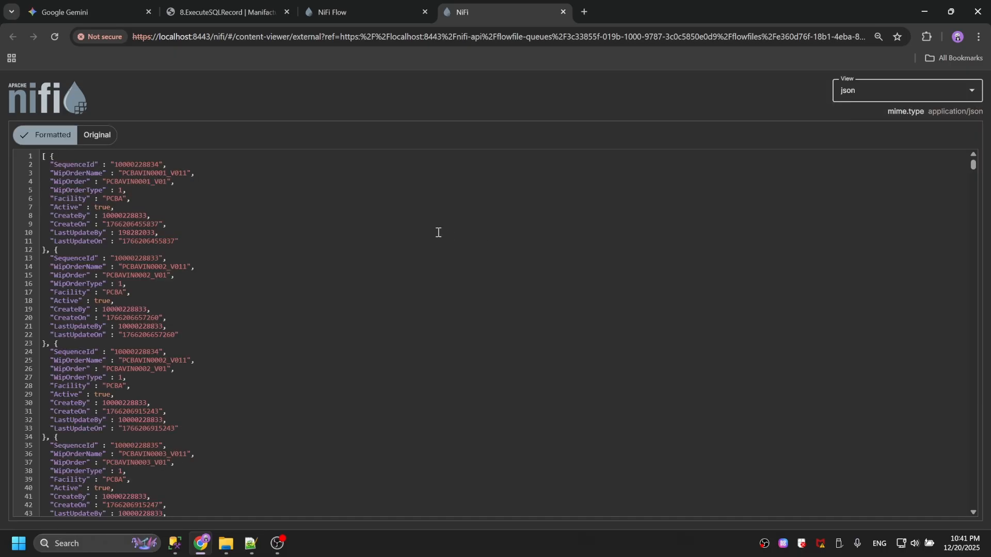
# Close the content viewer and the FlowFile details, and return to a refreshed NMES WipOrder canvas.
pyautogui.click(234, 224)
pyautogui.click(562, 13)
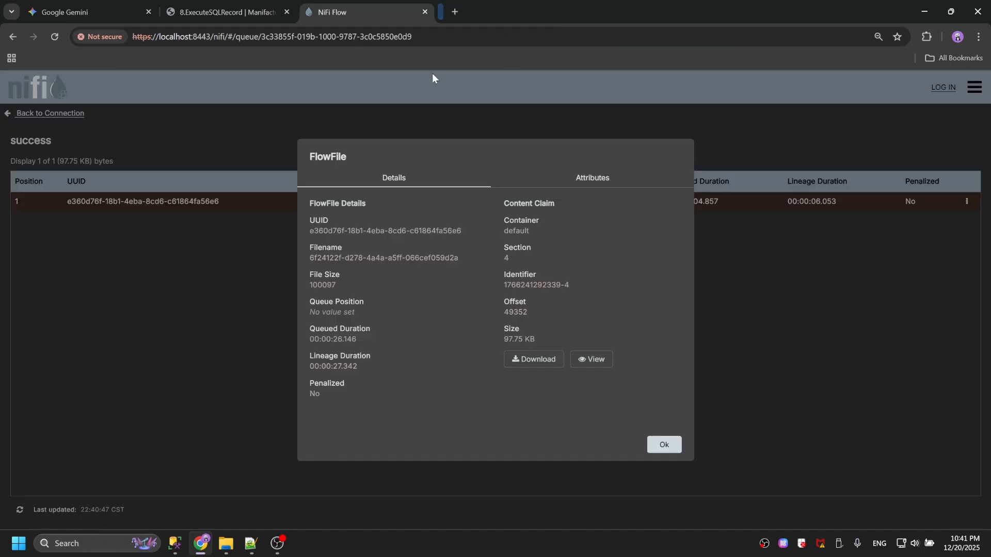
pyautogui.click(664, 446)
pyautogui.click(57, 120)
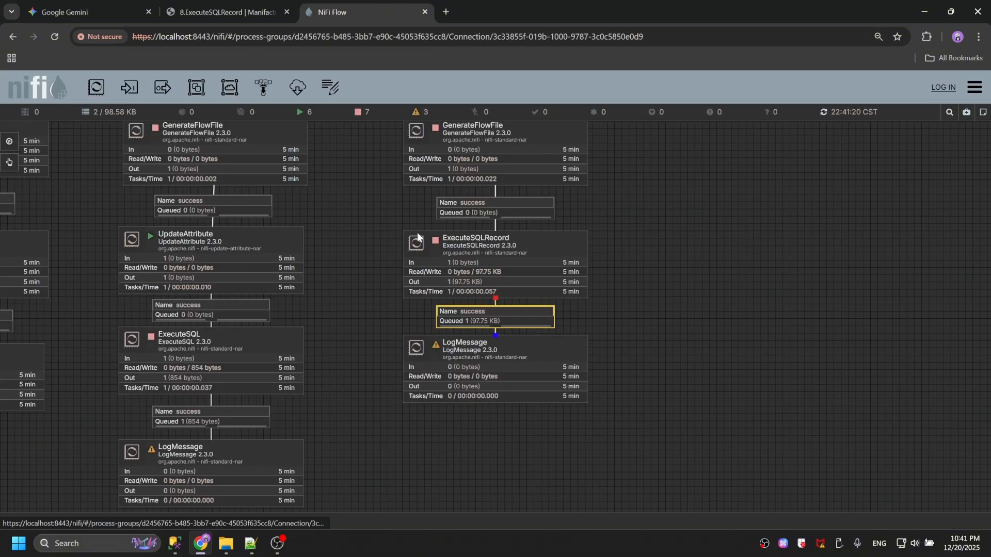
pyautogui.rightClick(728, 245)
pyautogui.click(755, 254)
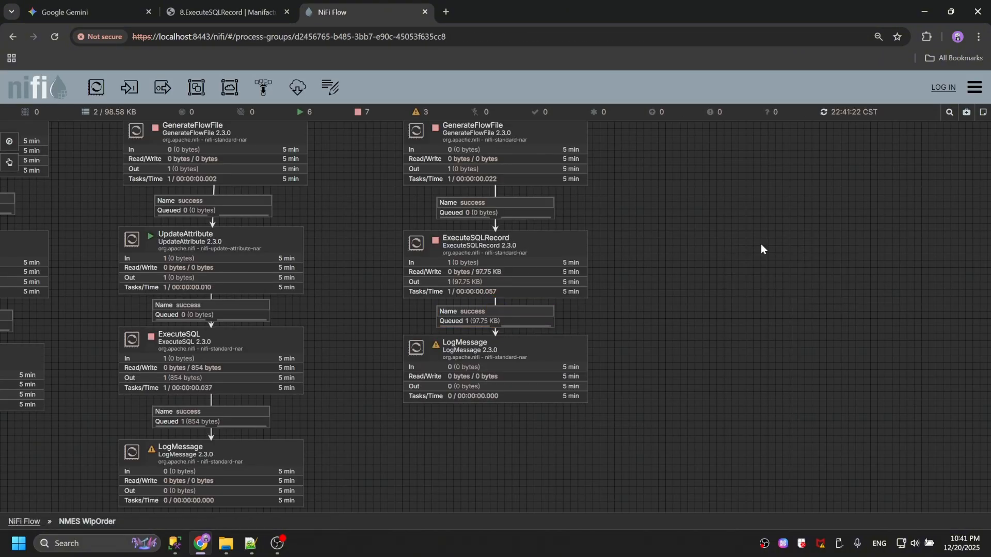
# Check the SequenceId property of the second flow's UpdateAttribute processor and close its details.
pyautogui.rightClick(261, 267)
pyautogui.click(302, 278)
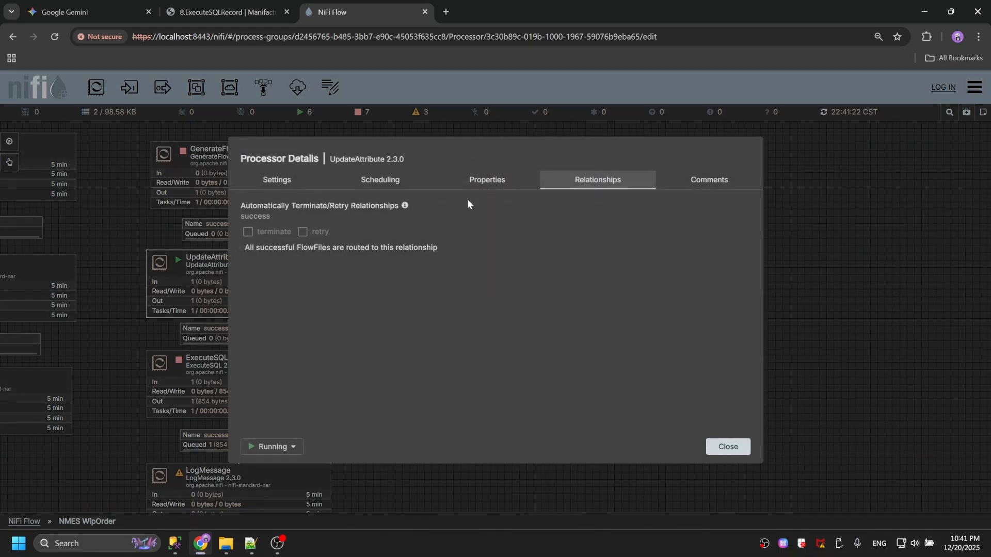
pyautogui.click(475, 181)
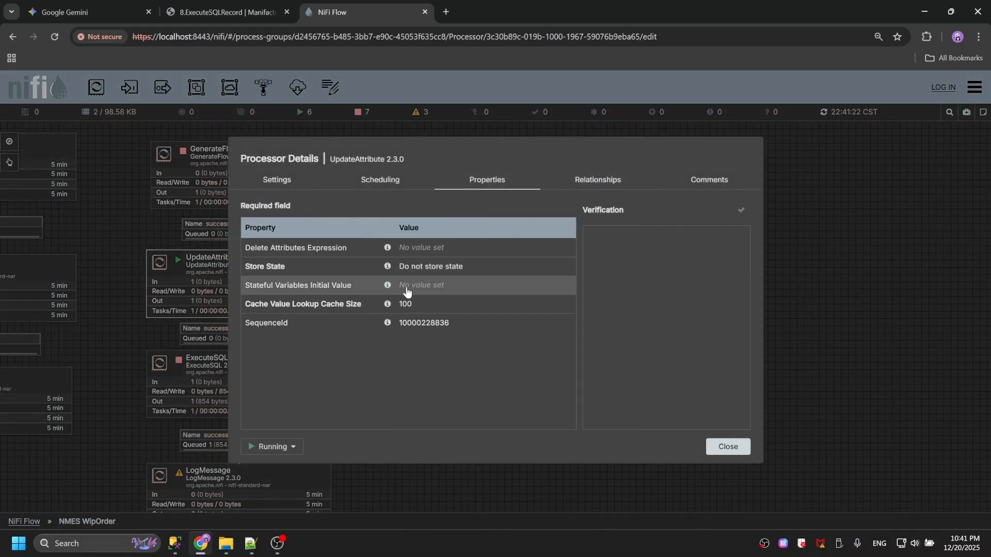
pyautogui.click(727, 446)
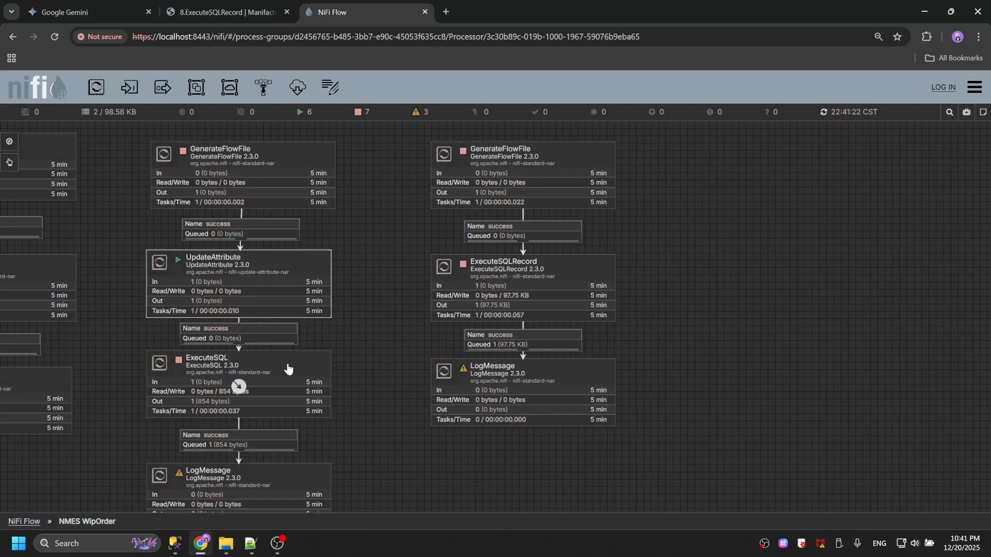
# Review the SQL Query of the second flow's ExecuteSQL processor down to its WHERE clause, and close it without changes.
pyautogui.rightClick(283, 381)
pyautogui.click(309, 156)
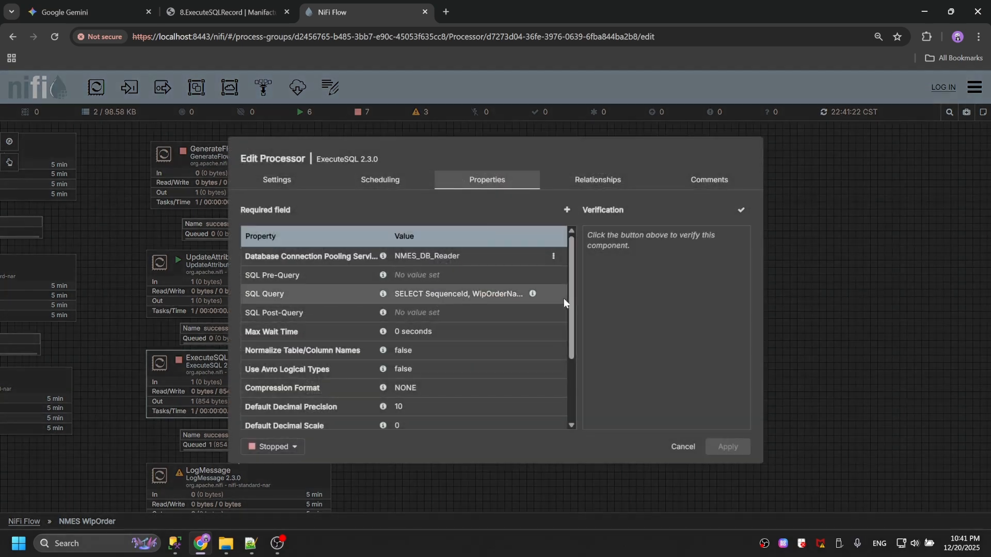
pyautogui.click(449, 312)
pyautogui.click(510, 393)
pyautogui.click(459, 293)
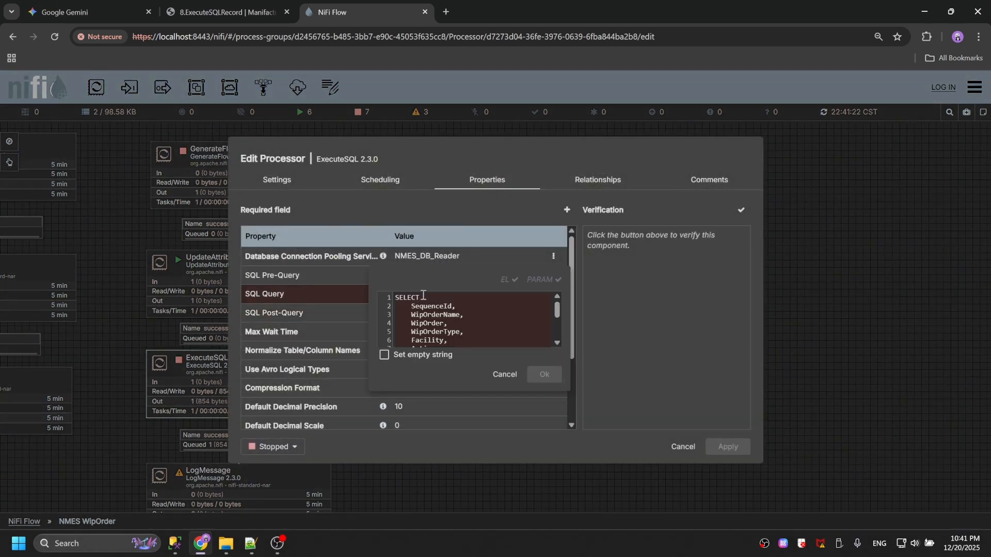
pyautogui.scroll(-3, 556, 327)
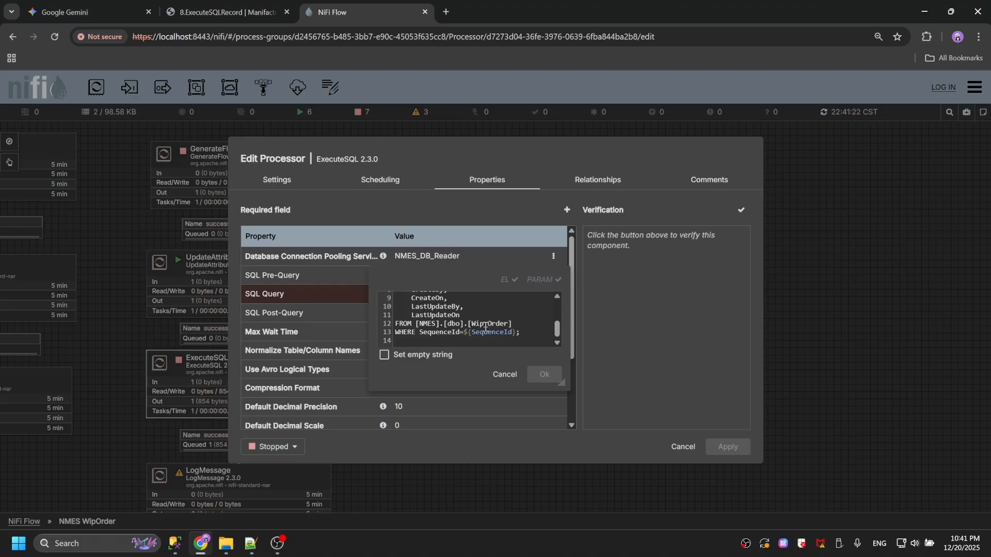
pyautogui.click(504, 374)
pyautogui.click(683, 446)
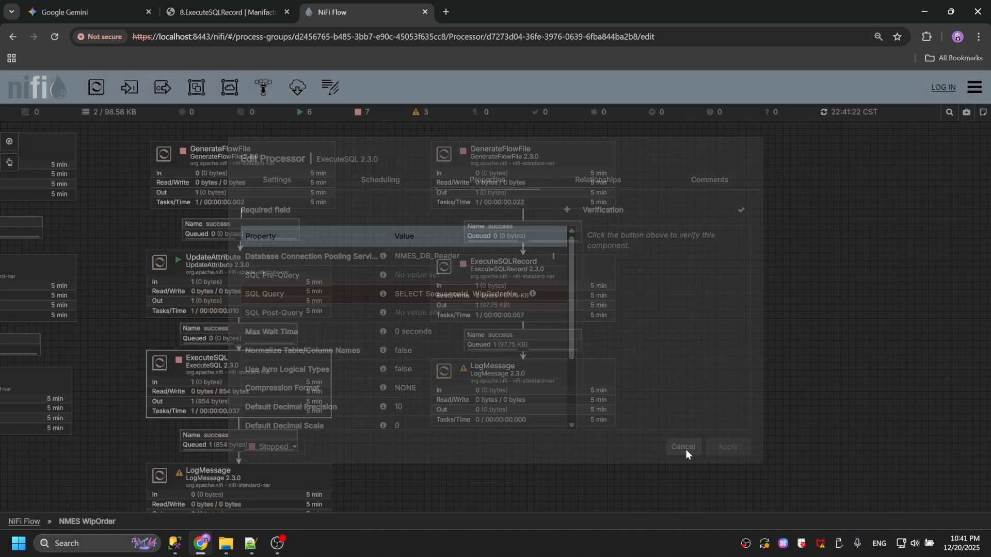
# Compare the three flows on the canvas and check the ExecuteSQLRecord processor's properties, closing them without changes.
pyautogui.moveTo(707, 299); pyautogui.dragTo(730, 257)
pyautogui.moveTo(369, 342); pyautogui.dragTo(494, 403)
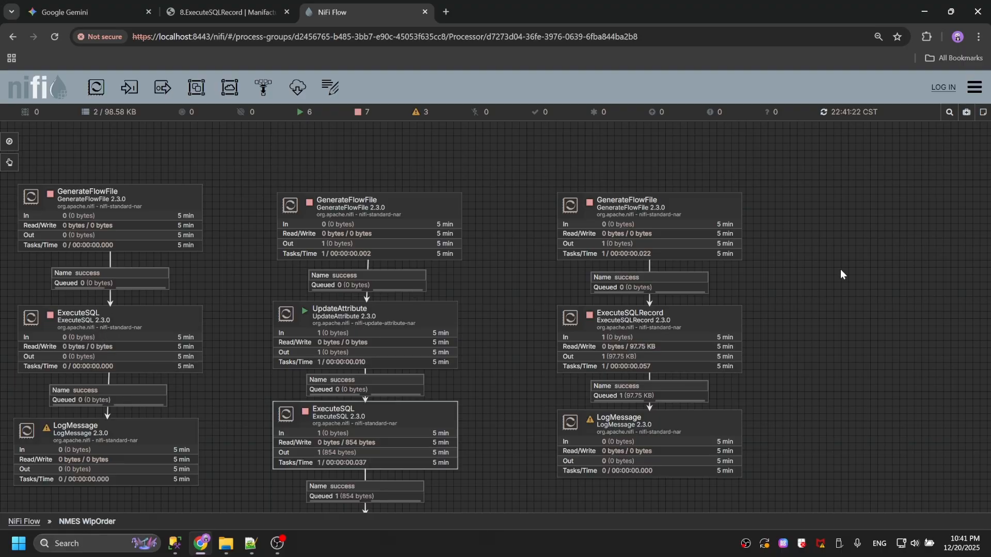
pyautogui.moveTo(840, 269); pyautogui.dragTo(802, 239)
pyautogui.moveTo(244, 253); pyautogui.dragTo(340, 262)
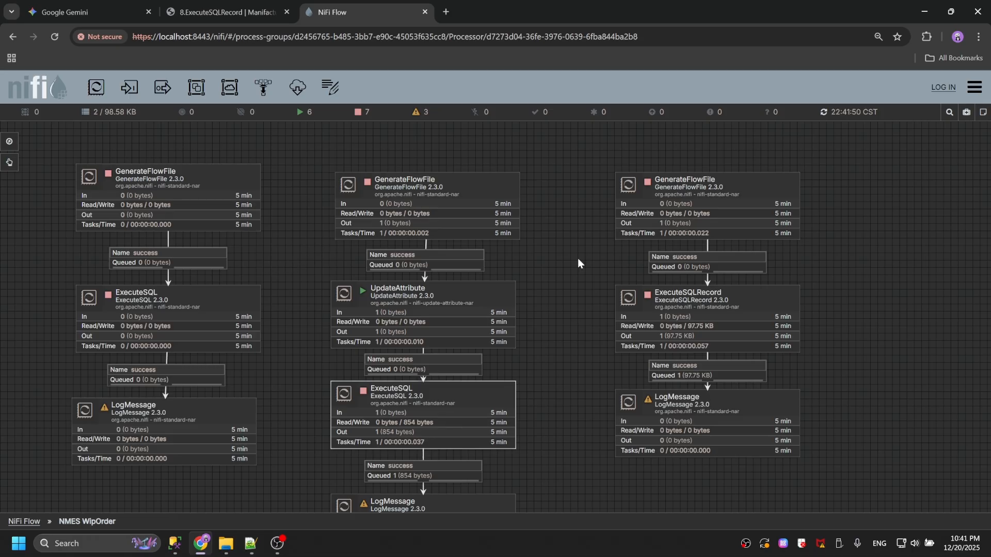
pyautogui.moveTo(765, 273); pyautogui.dragTo(674, 264)
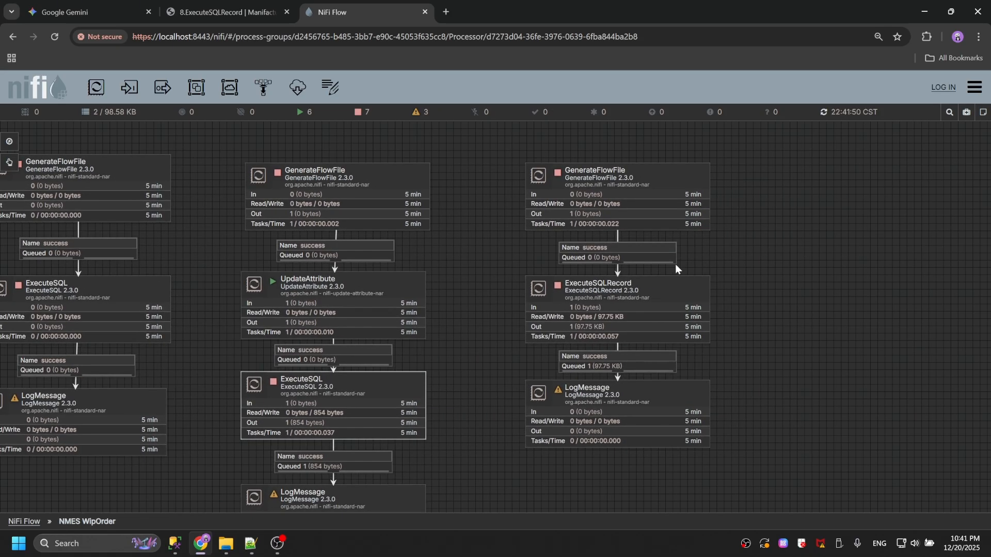
pyautogui.click(574, 305)
pyautogui.rightClick(604, 287)
pyautogui.click(635, 290)
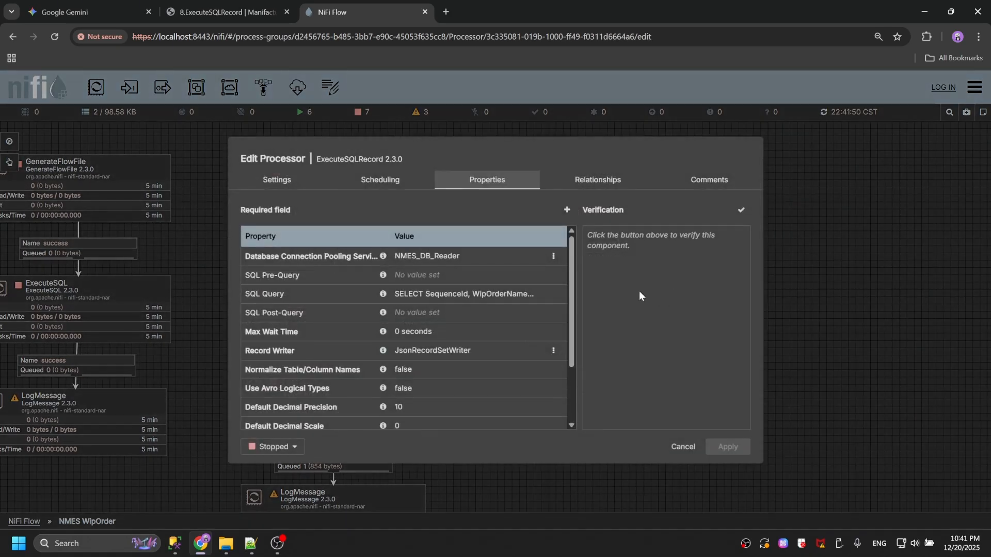
pyautogui.click(682, 447)
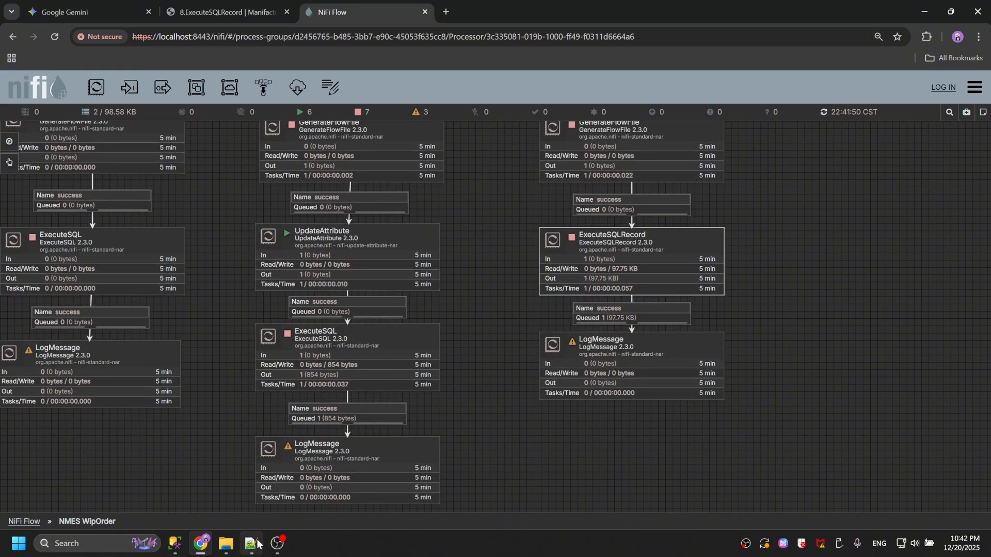
# Switch to the agenda notes in Notepad++ and highlight ConvertAvroToJSON in the second item.
pyautogui.moveTo(258, 547)
pyautogui.moveTo(234, 252); pyautogui.dragTo(238, 262)
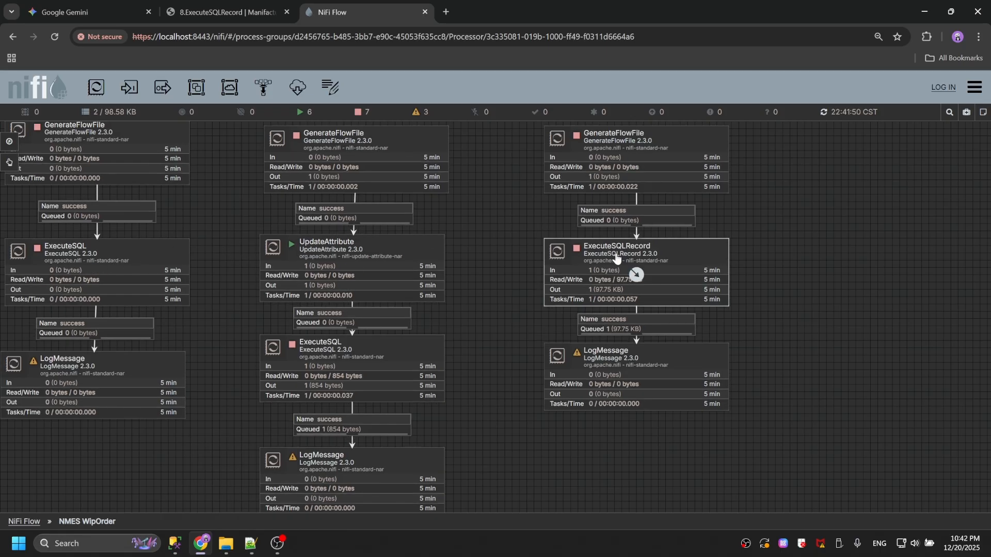
pyautogui.click(251, 543)
pyautogui.click(208, 103)
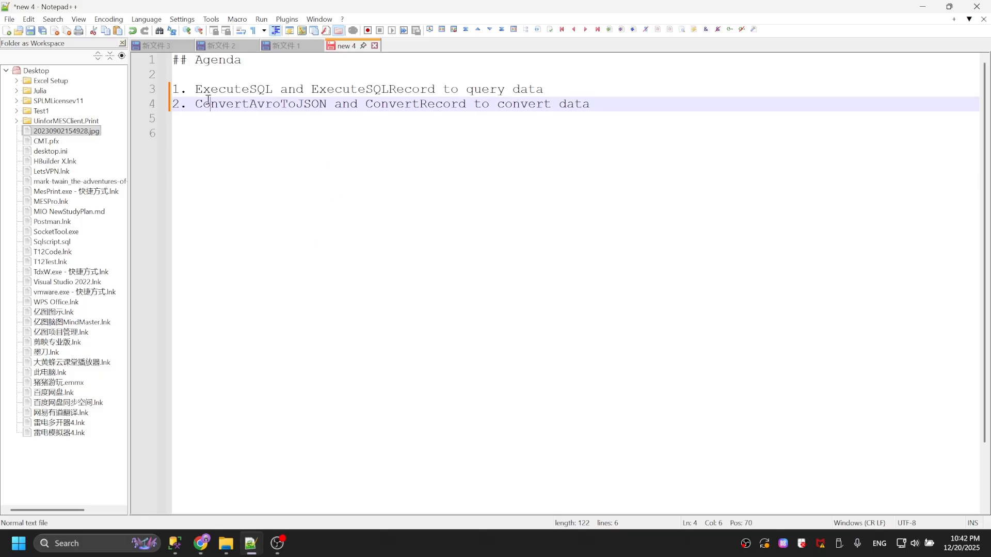
pyautogui.doubleClick(208, 103)
pyautogui.click(255, 132)
pyautogui.moveTo(188, 105); pyautogui.dragTo(195, 104)
pyautogui.press('Down')
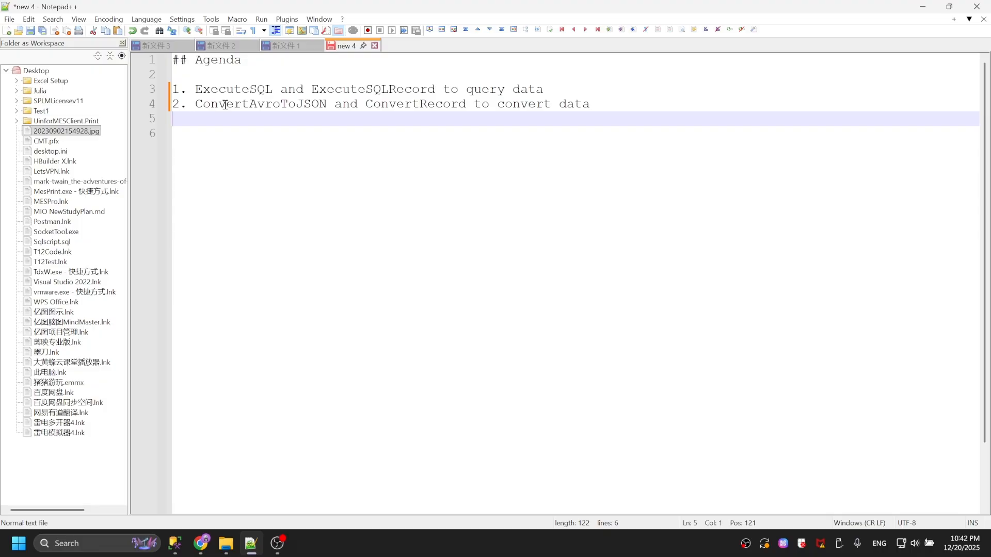
pyautogui.doubleClick(224, 105)
pyautogui.press('Down')
pyautogui.doubleClick(273, 105)
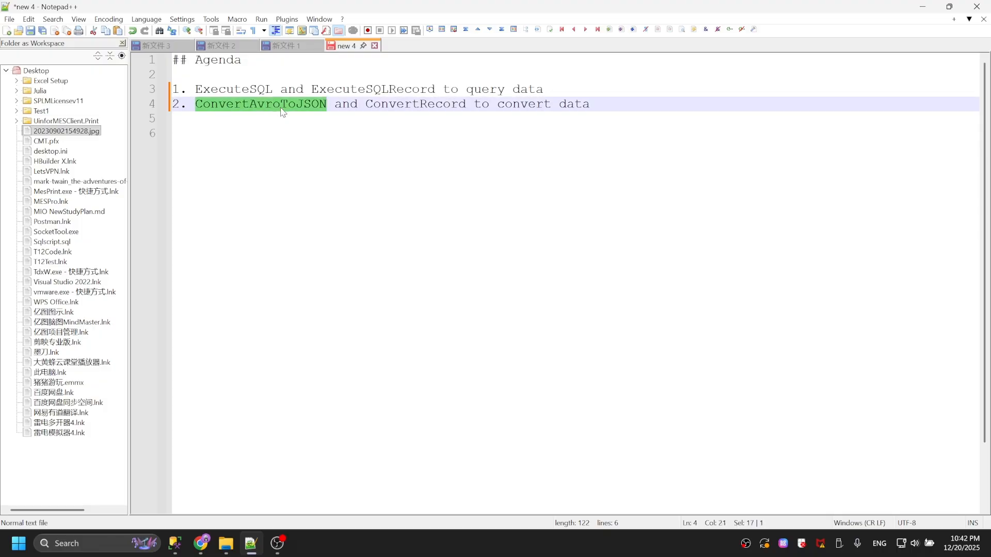
# Highlight ConvertRecord in the agenda's second item on converting data.
pyautogui.click(445, 132)
pyautogui.doubleClick(409, 104)
pyautogui.click(395, 137)
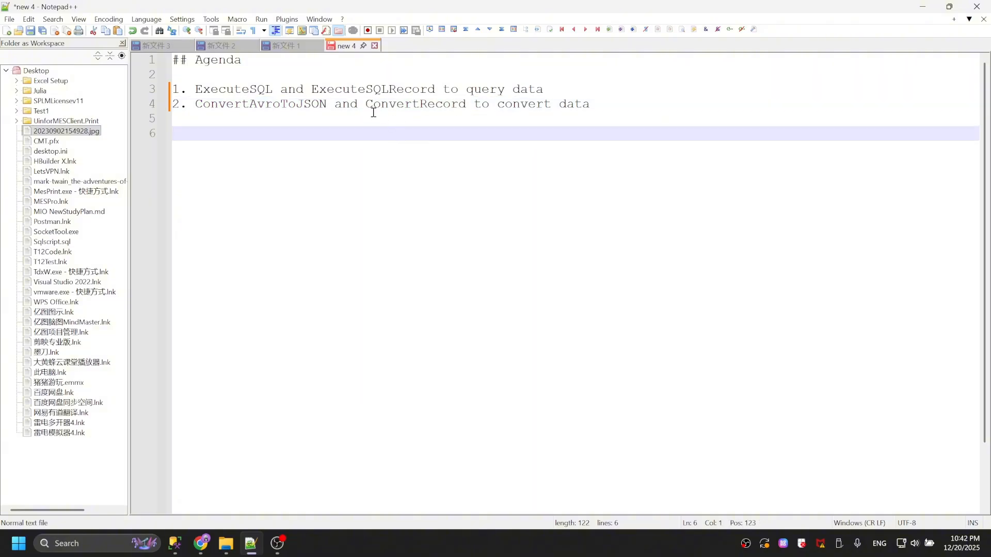
pyautogui.click(437, 104)
pyautogui.doubleClick(398, 104)
pyautogui.click(418, 154)
# Switch to the Manifacturing Industry Blog in the browser and open its 7.ConvertAvroToJSON article.
pyautogui.click(201, 543)
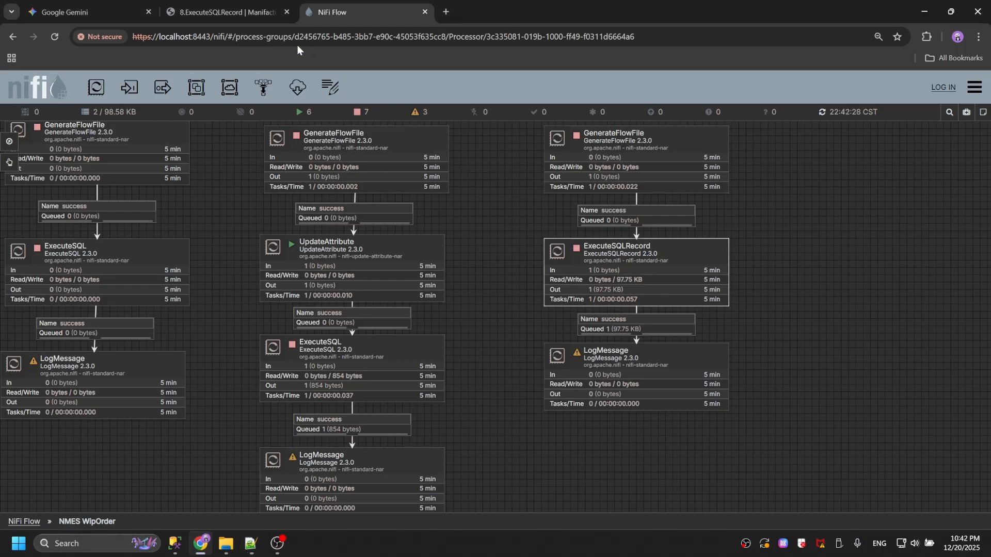
pyautogui.click(261, 14)
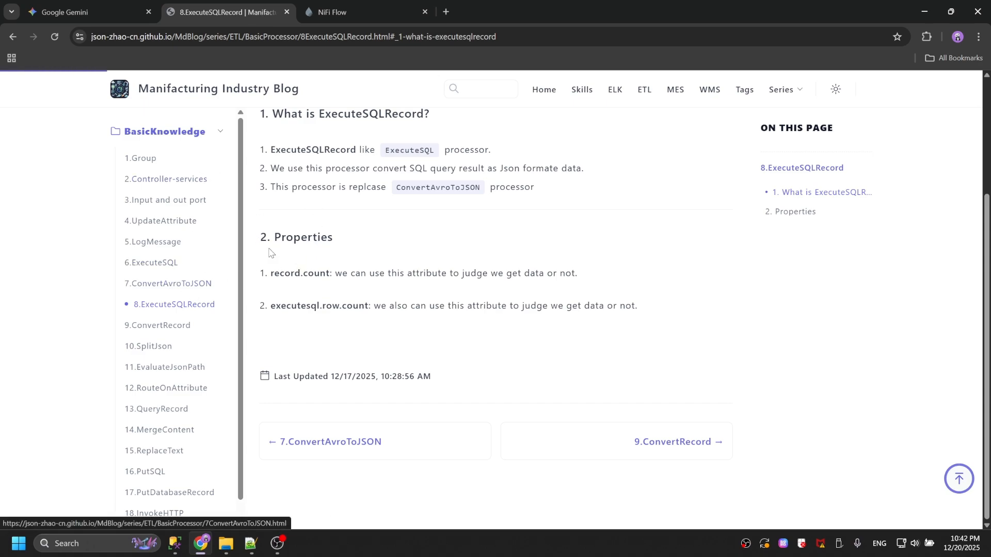
pyautogui.click(204, 285)
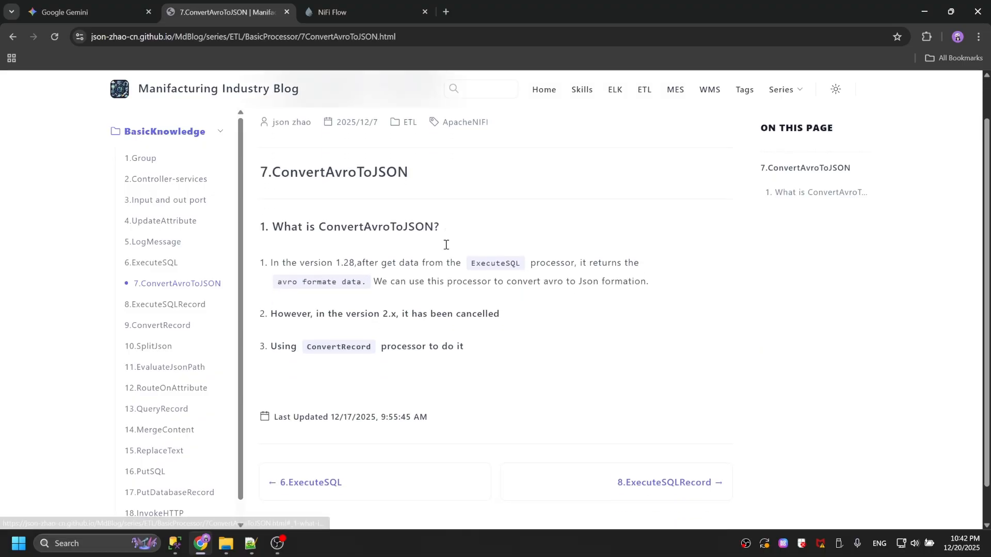
pyautogui.scroll(-1, 342, 263)
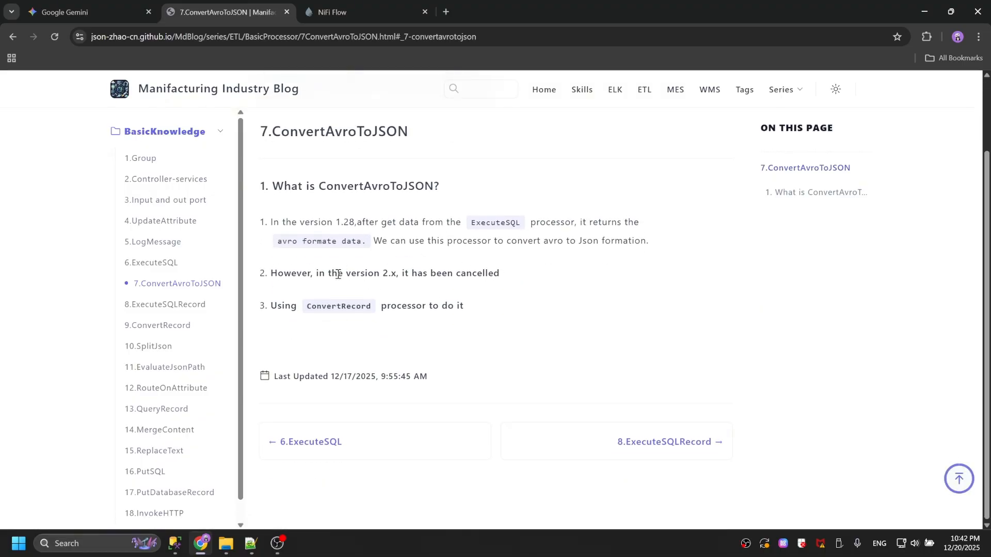
# Read and highlight the article's second point about ConvertAvroToJSON in version 2.x.
pyautogui.doubleClick(337, 274)
pyautogui.click(386, 285)
pyautogui.moveTo(272, 271); pyautogui.dragTo(499, 274)
pyautogui.click(529, 282)
pyautogui.doubleClick(439, 274)
pyautogui.tripleClick(472, 272)
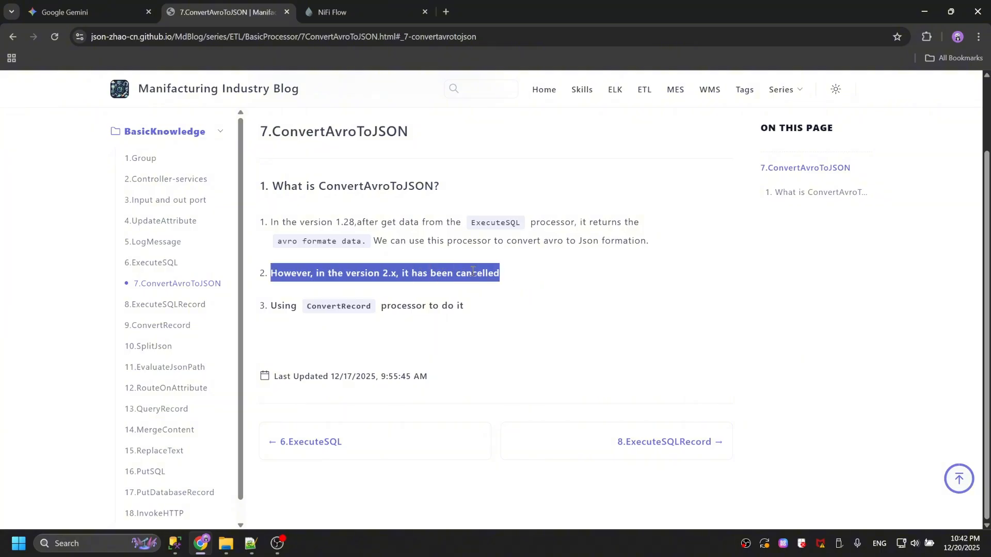
pyautogui.click(547, 285)
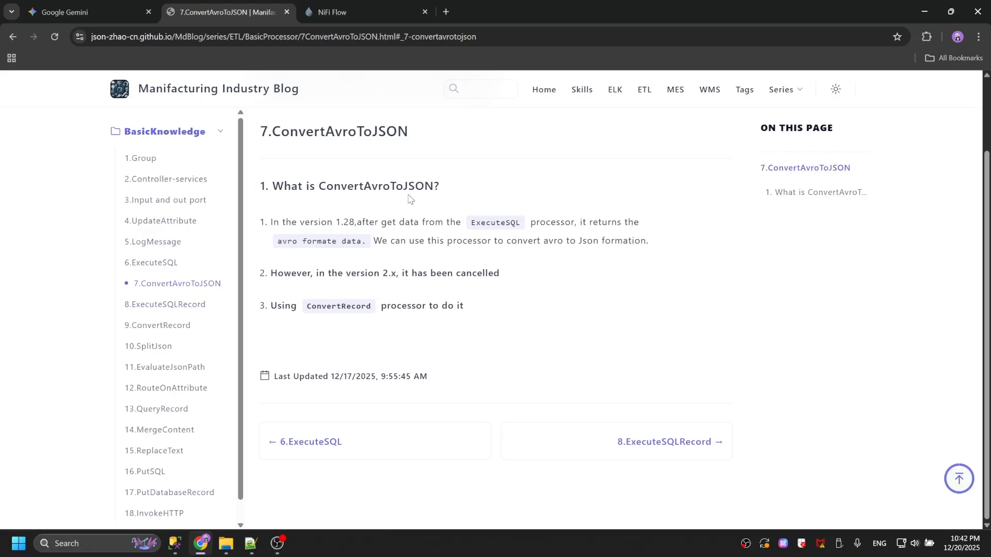
# Open the 9.ConvertRecord article and go to the section explaining what ConvertRecord is.
pyautogui.click(186, 325)
pyautogui.scroll(-1, 490, 273)
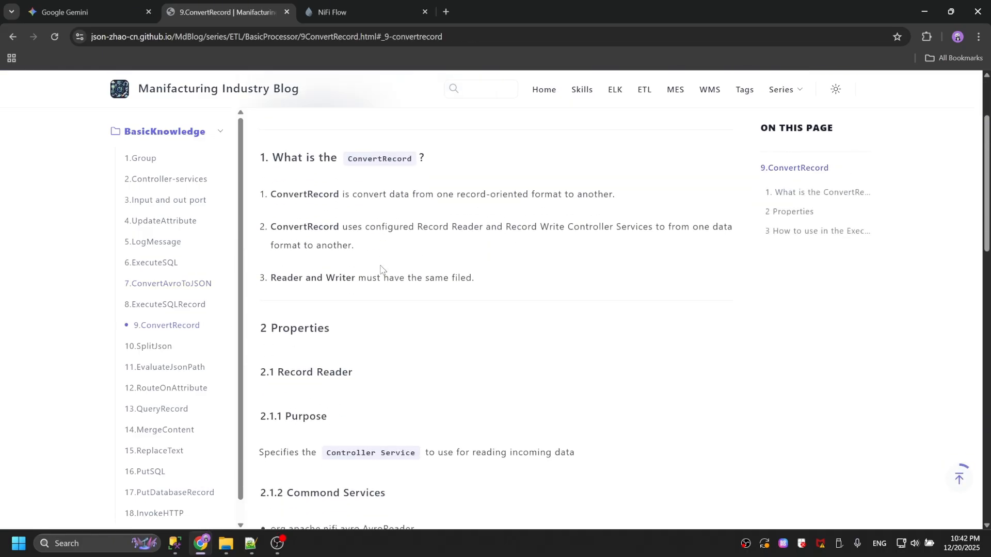
pyautogui.scroll(1, 408, 245)
pyautogui.doubleClick(293, 252)
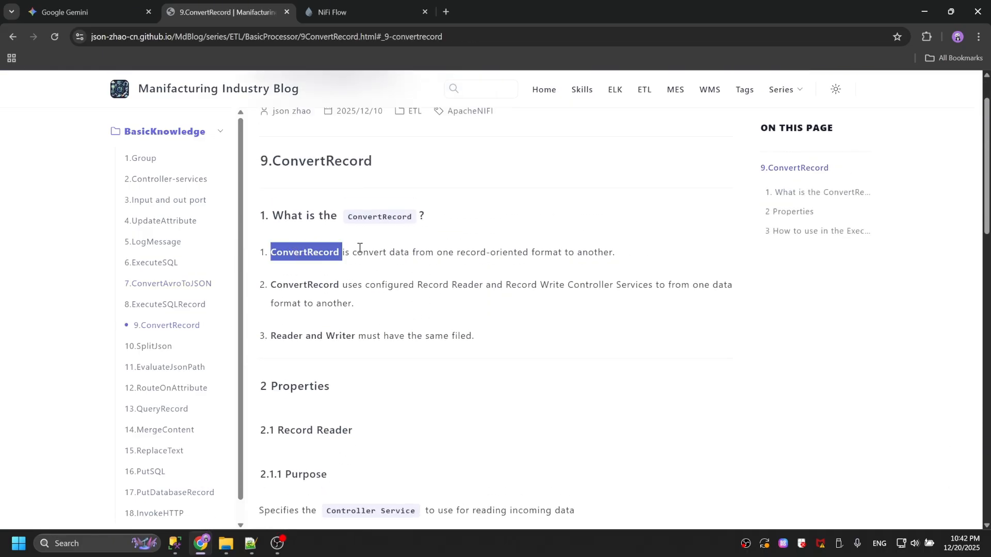
pyautogui.click(387, 248)
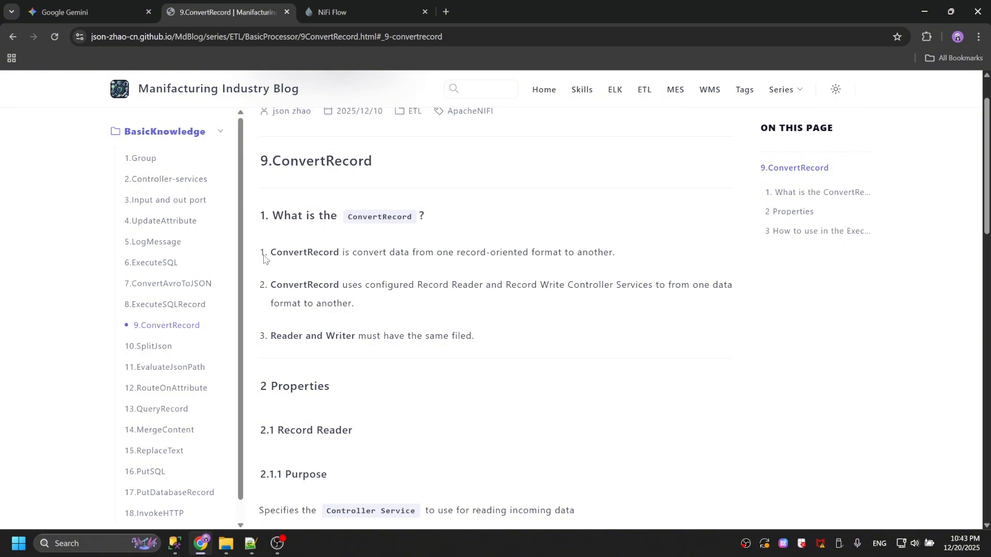
# Read the first point of the ConvertRecord definition, highlighting the words on converting between record-oriented formats.
pyautogui.moveTo(269, 254); pyautogui.dragTo(363, 263)
pyautogui.click(375, 264)
pyautogui.doubleClick(445, 252)
pyautogui.doubleClick(477, 250)
pyautogui.doubleClick(511, 251)
pyautogui.doubleClick(559, 258)
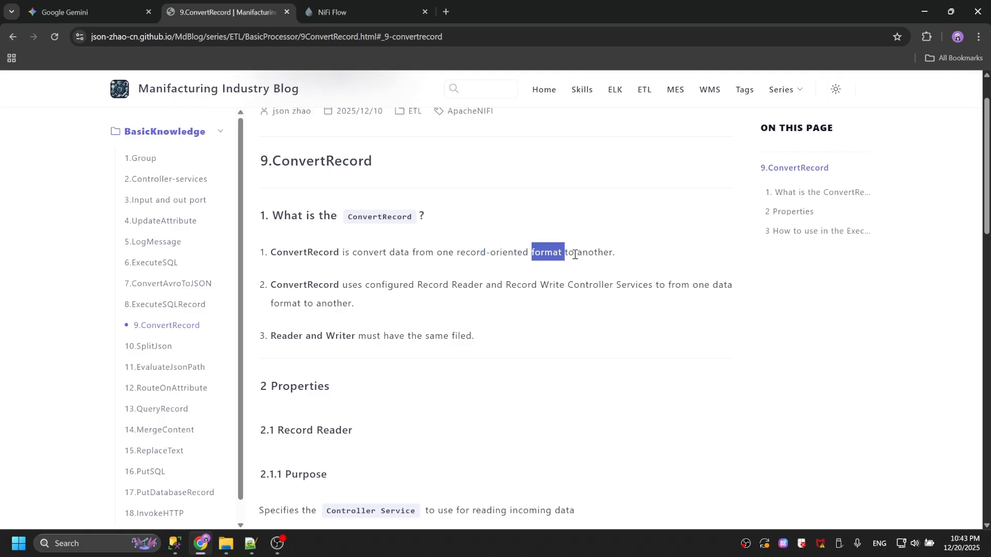
pyautogui.doubleClick(587, 253)
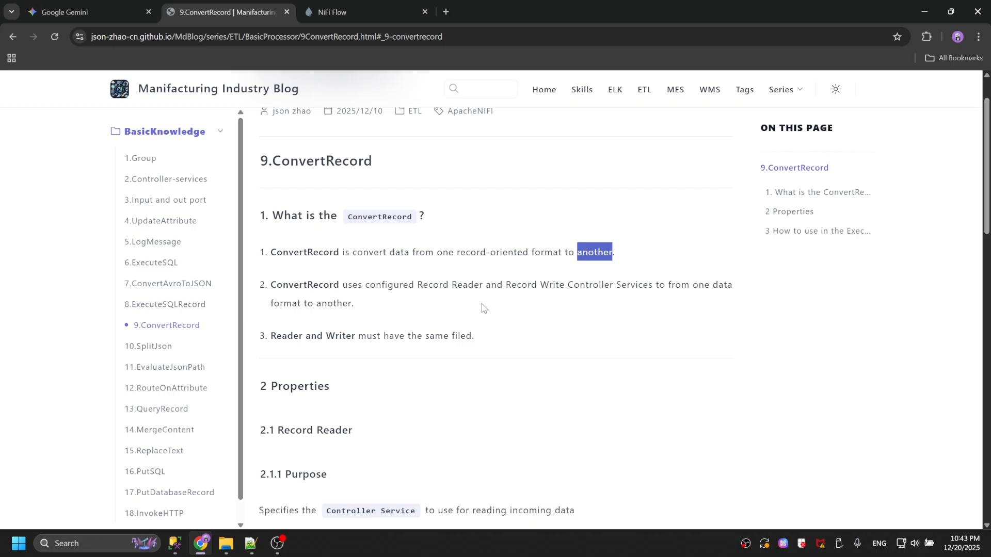
# Read the second point of the ConvertRecord definition, highlighting the words on the configured Record Reader and Record Write Controller Services.
pyautogui.moveTo(370, 286); pyautogui.dragTo(459, 283)
pyautogui.doubleClick(376, 288)
pyautogui.click(449, 292)
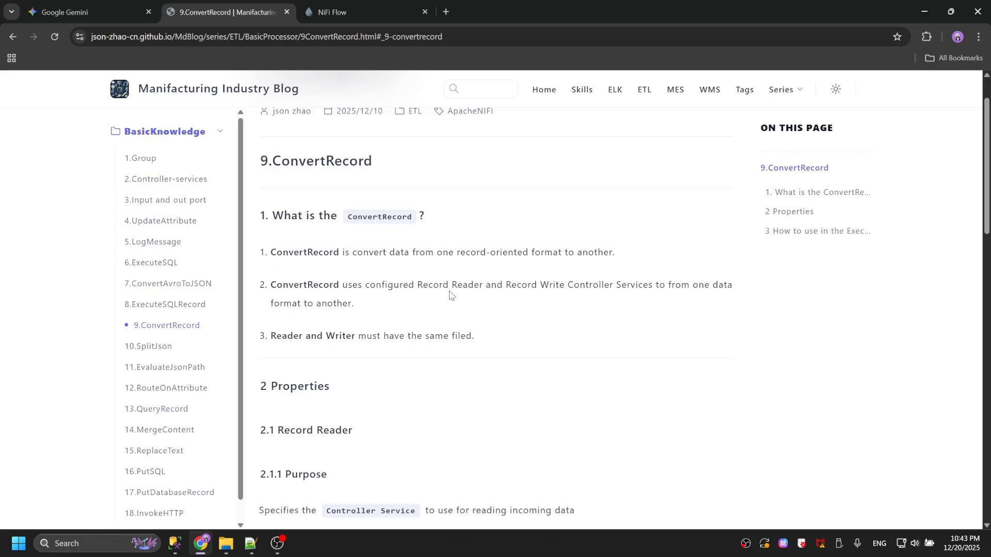
pyautogui.doubleClick(428, 284)
pyautogui.doubleClick(466, 285)
pyautogui.moveTo(507, 284); pyautogui.dragTo(570, 285)
pyautogui.click(583, 305)
pyautogui.doubleClick(611, 288)
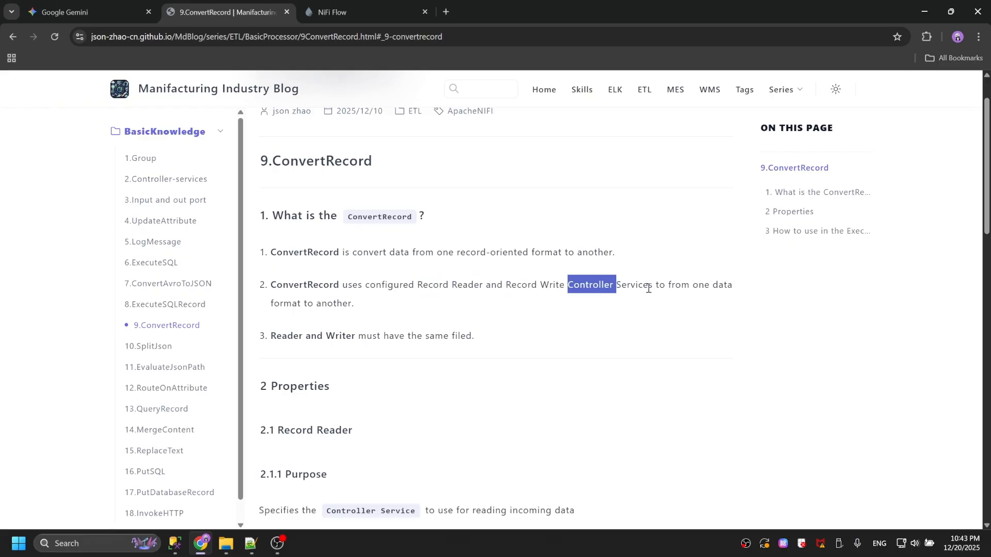
pyautogui.click(648, 288)
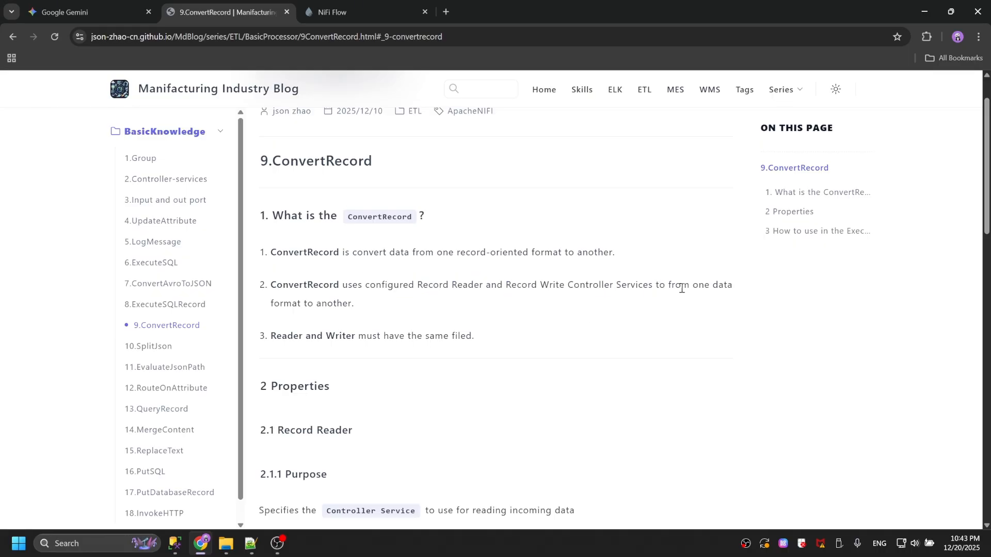
pyautogui.doubleClick(323, 301)
pyautogui.click(405, 305)
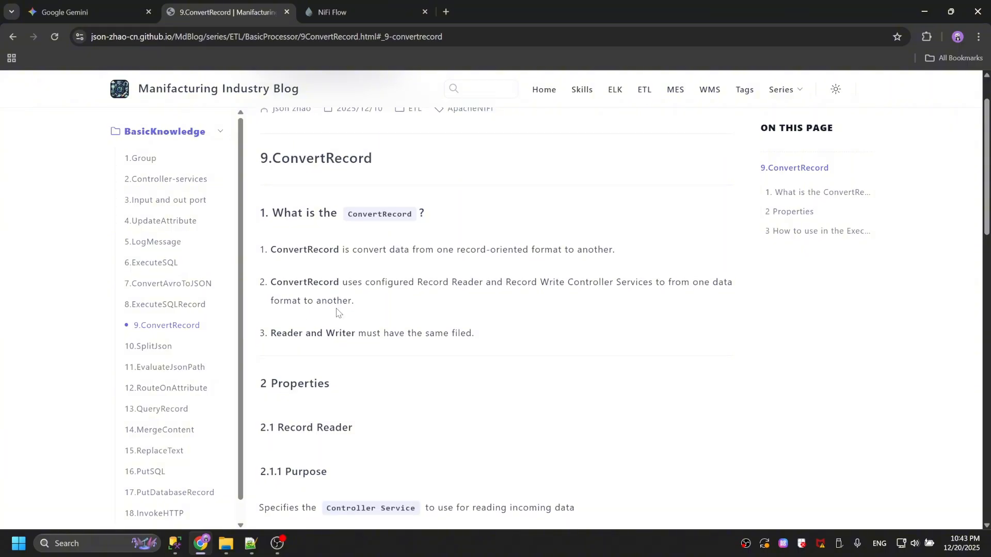
# Read the third point of the ConvertRecord definition, highlighting the requirement that Reader and Writer have the same field.
pyautogui.scroll(-1, 345, 304)
pyautogui.moveTo(273, 278); pyautogui.dragTo(356, 279)
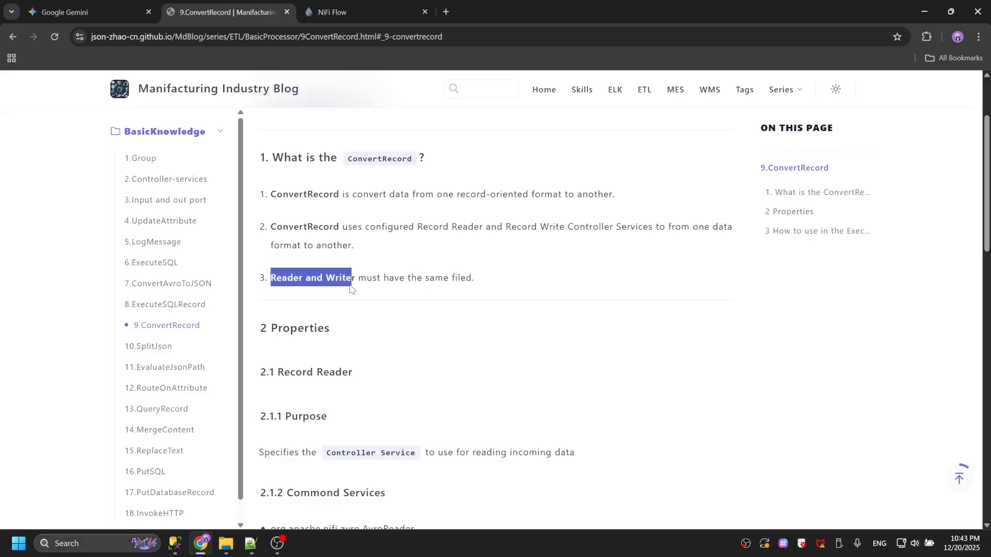
pyautogui.doubleClick(391, 279)
pyautogui.doubleClick(433, 278)
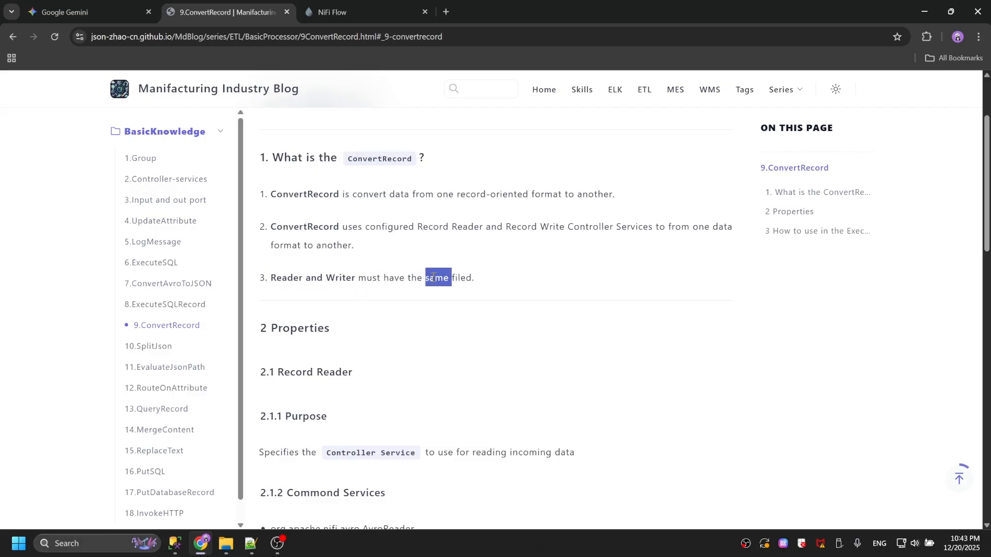
pyautogui.doubleClick(464, 278)
pyautogui.moveTo(493, 283); pyautogui.dragTo(266, 282)
pyautogui.click(387, 297)
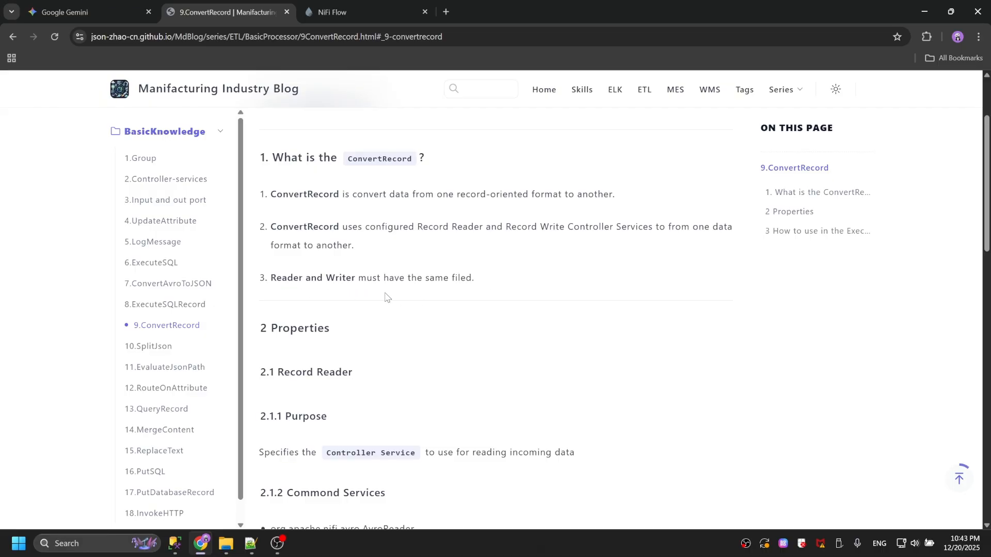
# Look through the article's Properties section, covering the purpose and common services of Record Reader and Record Writer.
pyautogui.scroll(-3, 387, 298)
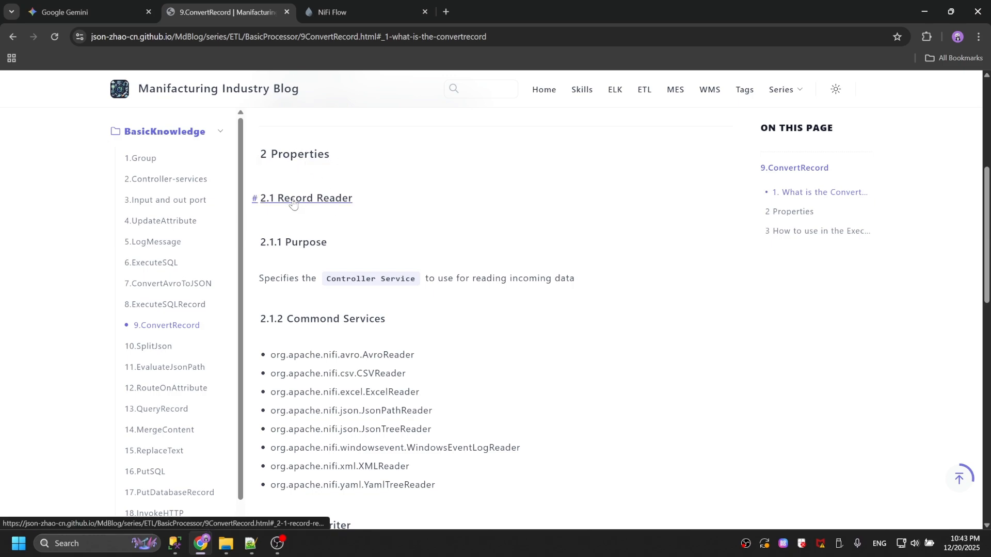
pyautogui.scroll(-2, 385, 268)
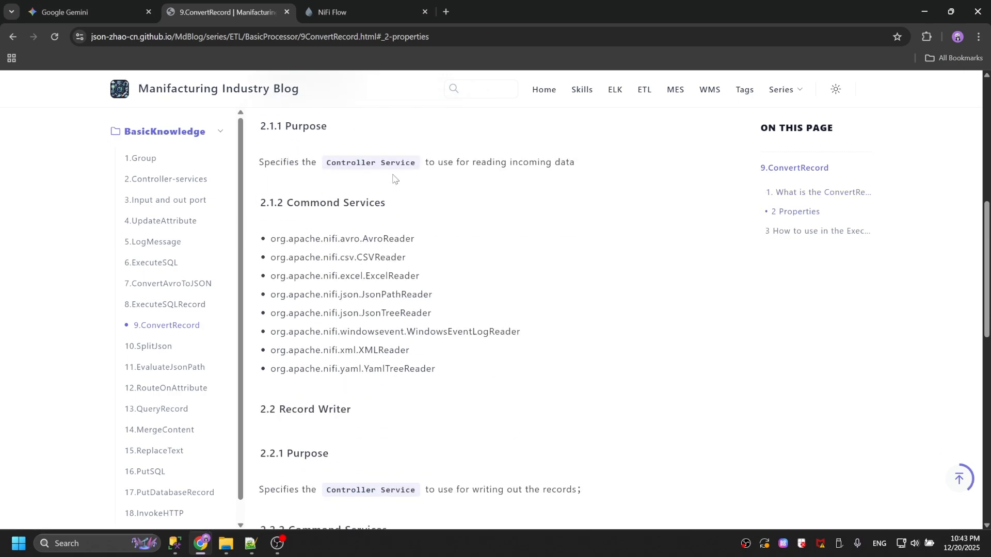
pyautogui.scroll(-2, 395, 178)
pyautogui.scroll(-2, 510, 285)
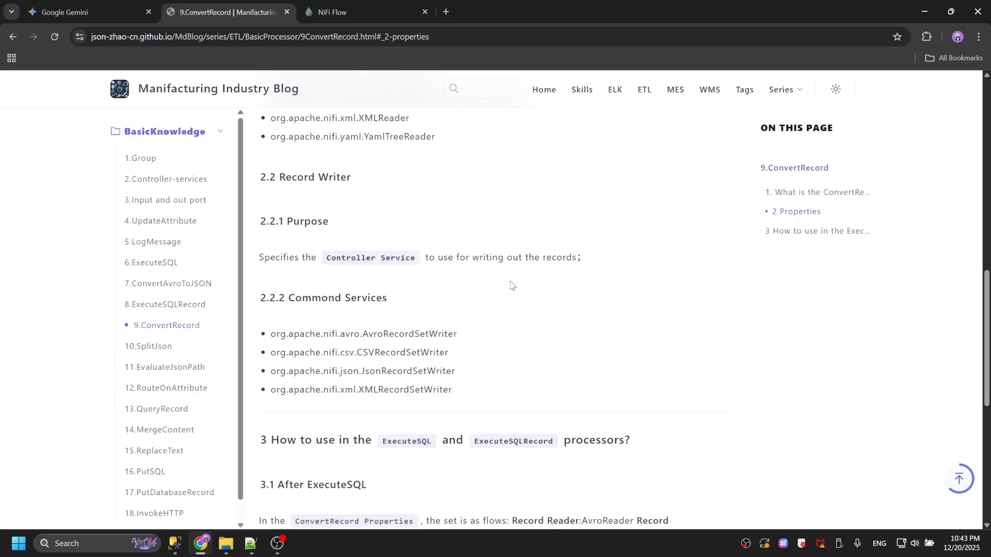
pyautogui.scroll(3, 359, 249)
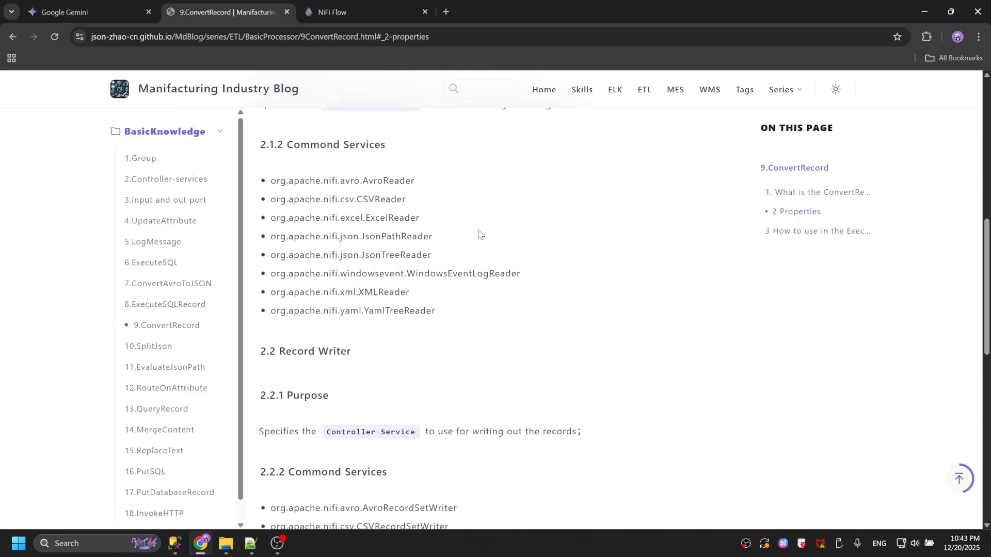
pyautogui.scroll(2, 464, 227)
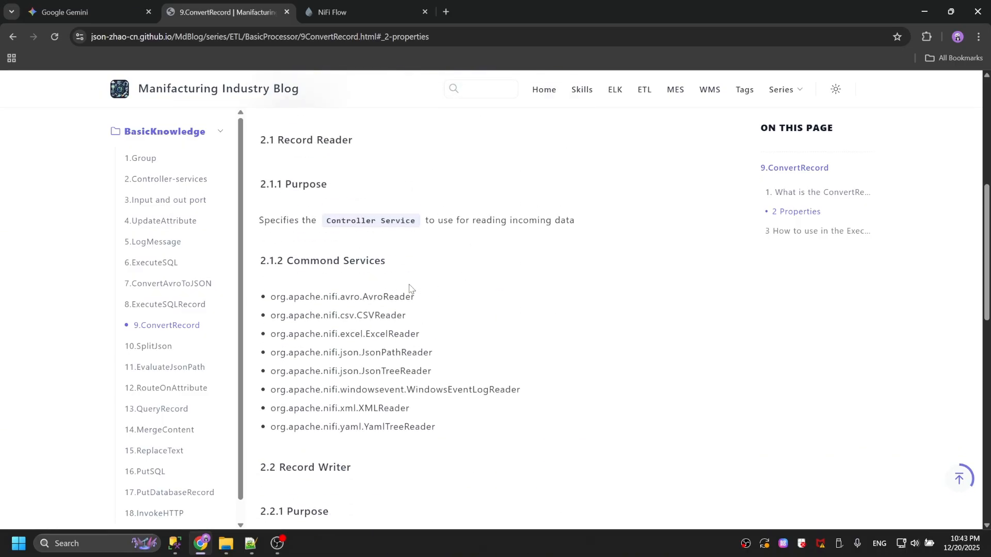
# Examine the list of Record Reader services, highlighting AvroReader, CSVReader and WindowsEventLogReader.
pyautogui.moveTo(423, 294); pyautogui.dragTo(341, 295)
pyautogui.click(426, 299)
pyautogui.doubleClick(365, 298)
pyautogui.doubleClick(387, 315)
pyautogui.scroll(-1, 429, 319)
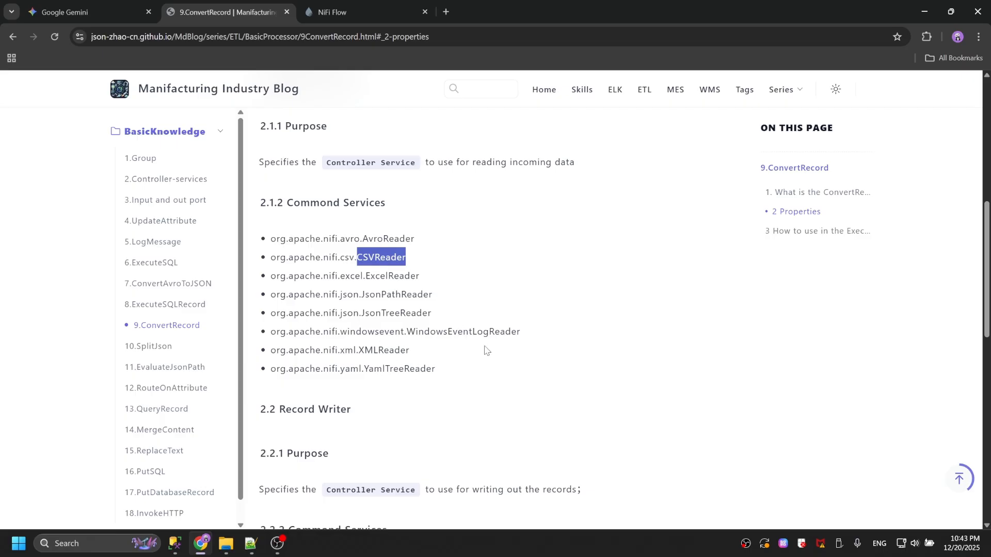
pyautogui.scroll(-1, 485, 350)
pyautogui.tripleClick(470, 271)
pyautogui.click(499, 302)
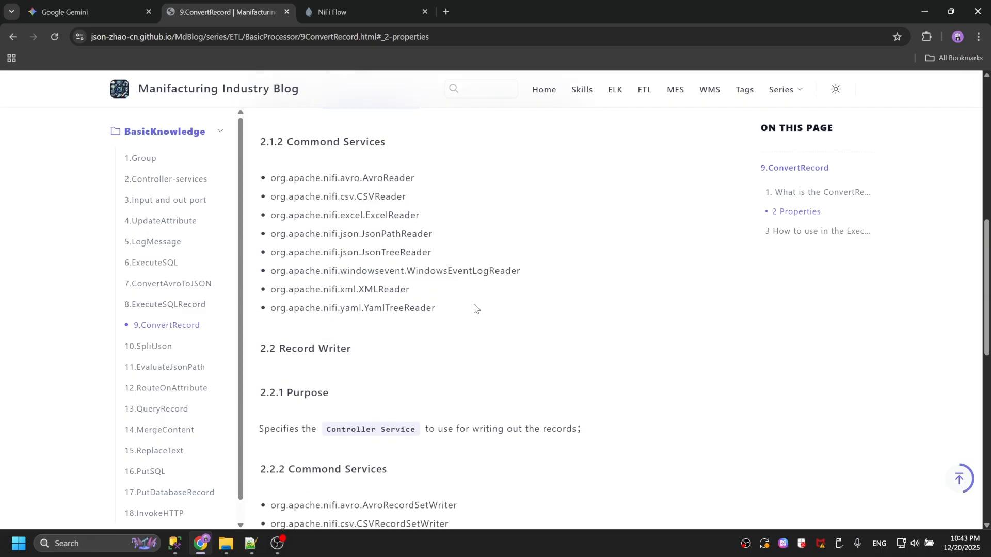
# Read and highlight the section on using ConvertRecord after the ExecuteSQL and ExecuteSQLRecord processors.
pyautogui.scroll(-4, 475, 308)
pyautogui.scroll(-4, 433, 327)
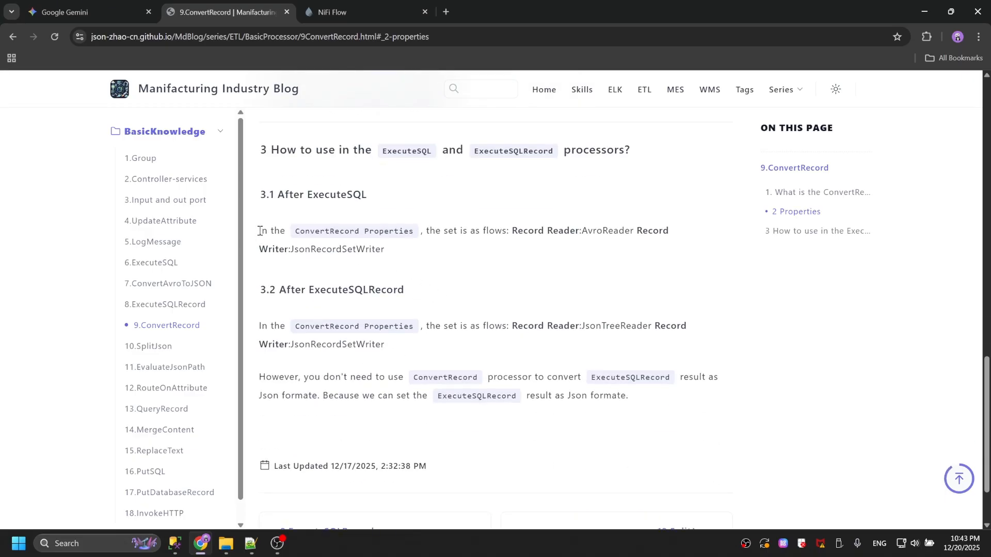
pyautogui.moveTo(259, 231); pyautogui.dragTo(427, 261)
pyautogui.click(435, 262)
pyautogui.tripleClick(333, 377)
pyautogui.click(434, 371)
# Switch to the NiFi Flow canvas and delete the success connection and LogMessage processor below the first flow's ExecuteSQL.
pyautogui.click(361, 12)
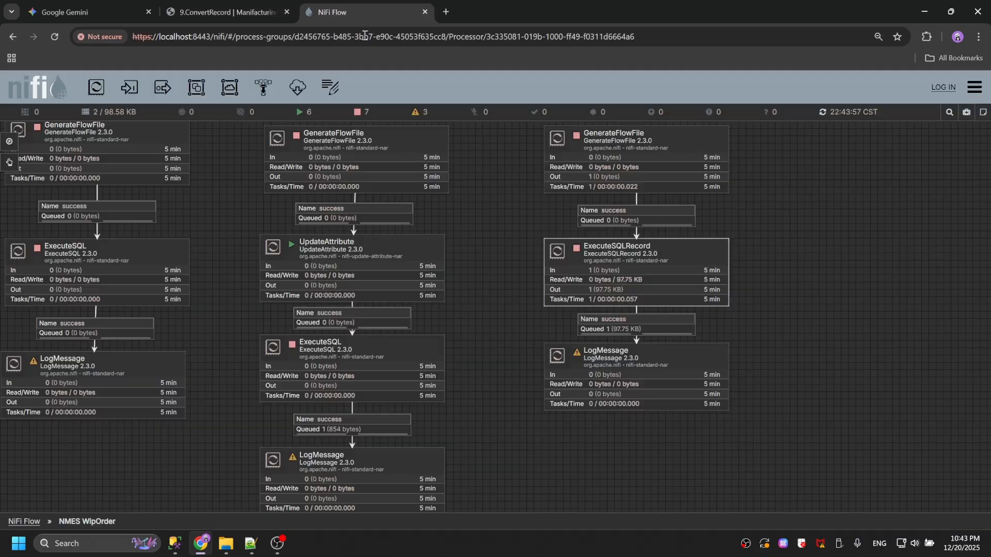
pyautogui.moveTo(206, 433); pyautogui.dragTo(508, 345)
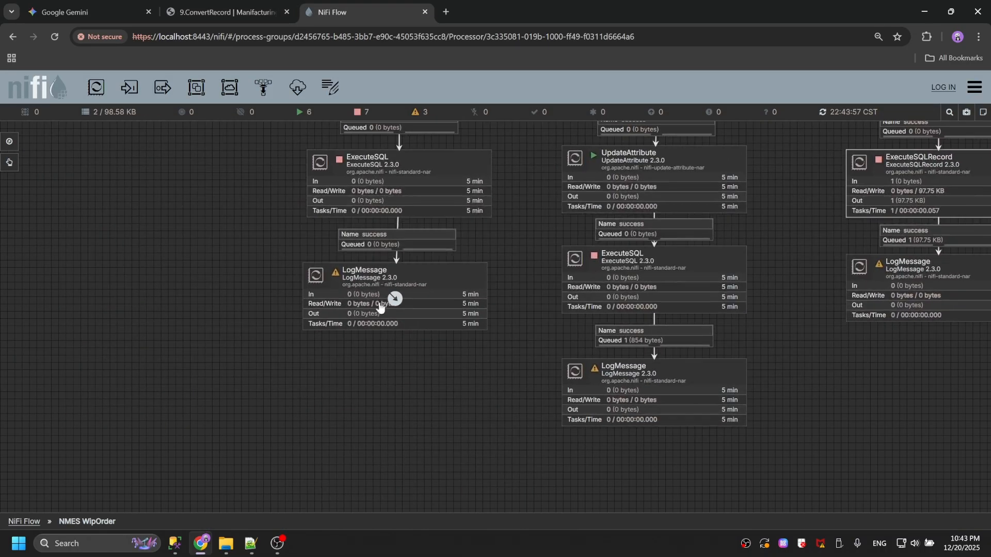
pyautogui.click(395, 242)
pyautogui.press('Delete')
pyautogui.click(442, 281)
pyautogui.press('Delete')
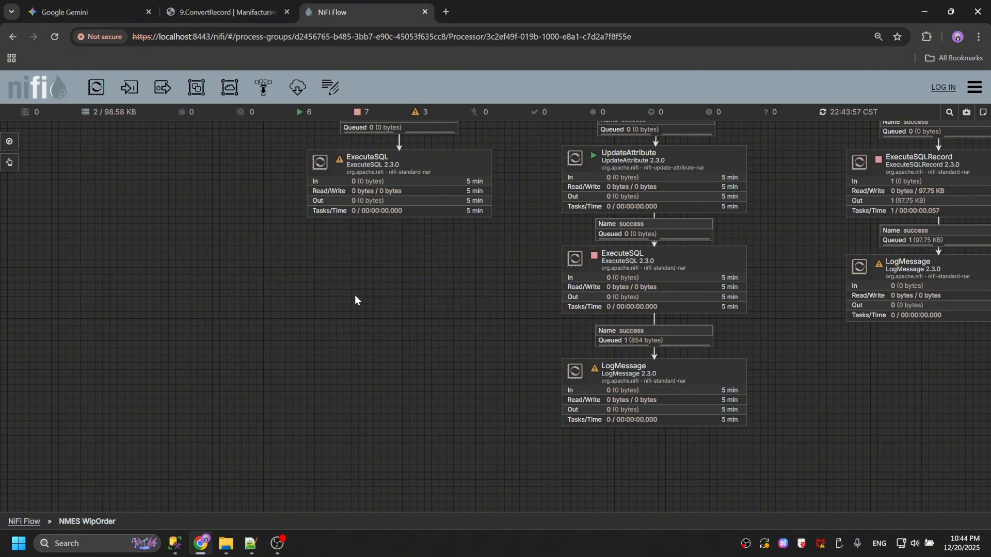
pyautogui.moveTo(96, 87); pyautogui.dragTo(353, 279)
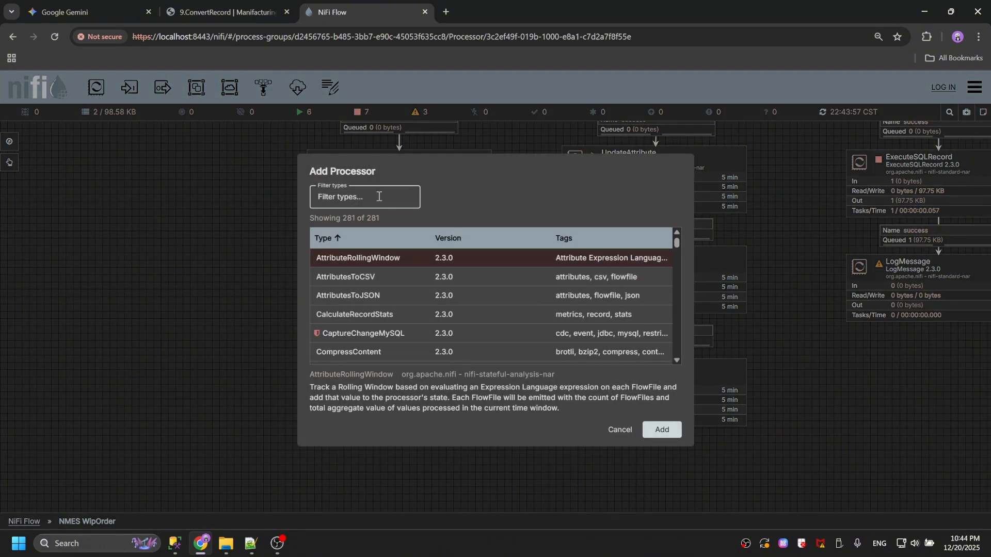
pyautogui.write('CONVER')
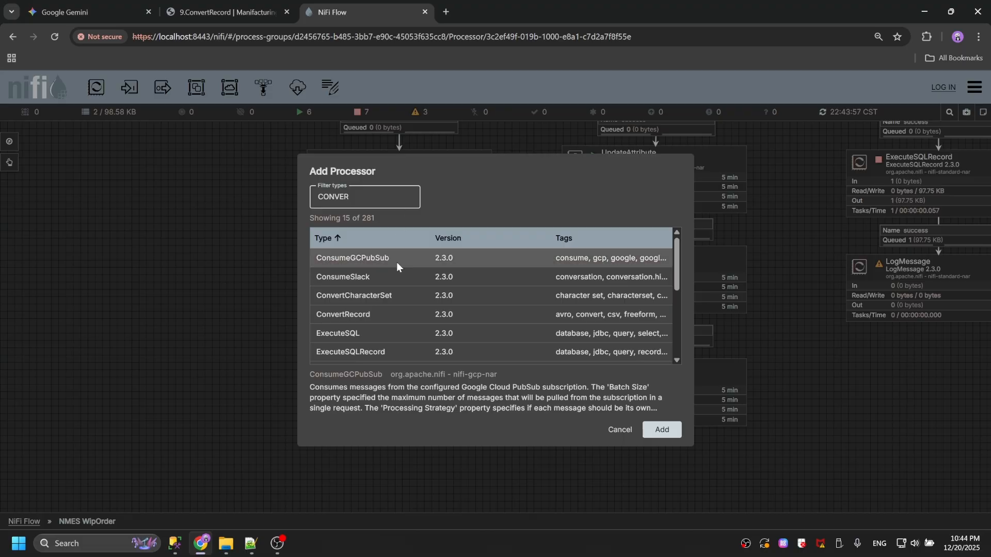
pyautogui.scroll(-3, 388, 311)
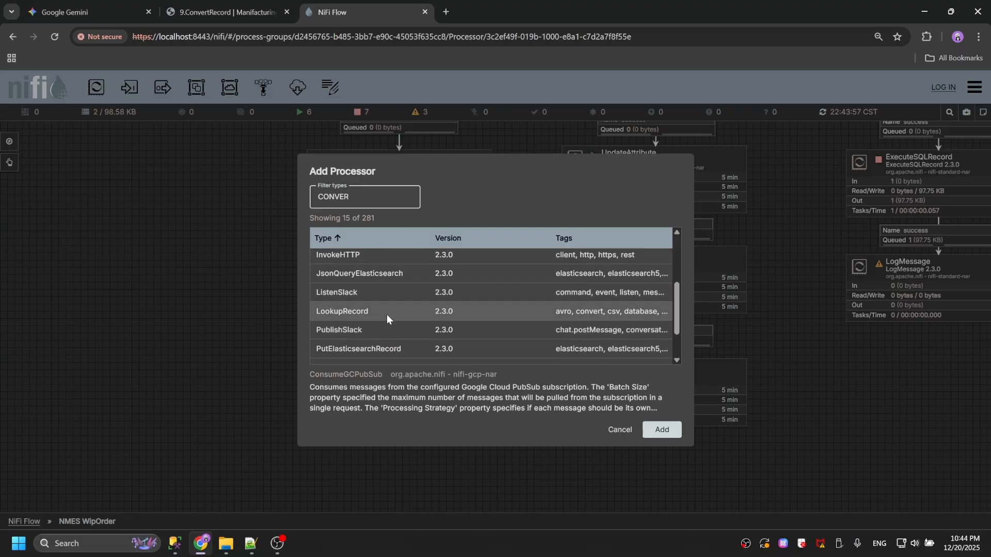
pyautogui.doubleClick(387, 311)
pyautogui.moveTo(367, 292); pyautogui.dragTo(381, 298)
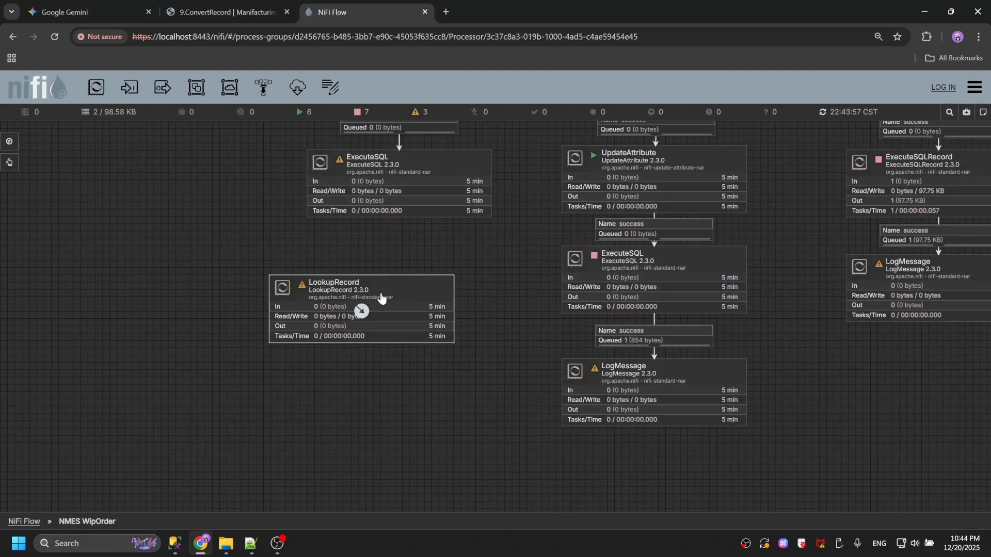
# Add a ConvertRecord processor, filtering the types by CONVERT, and place it below the first flow's ExecuteSQL.
pyautogui.moveTo(96, 86); pyautogui.dragTo(150, 139)
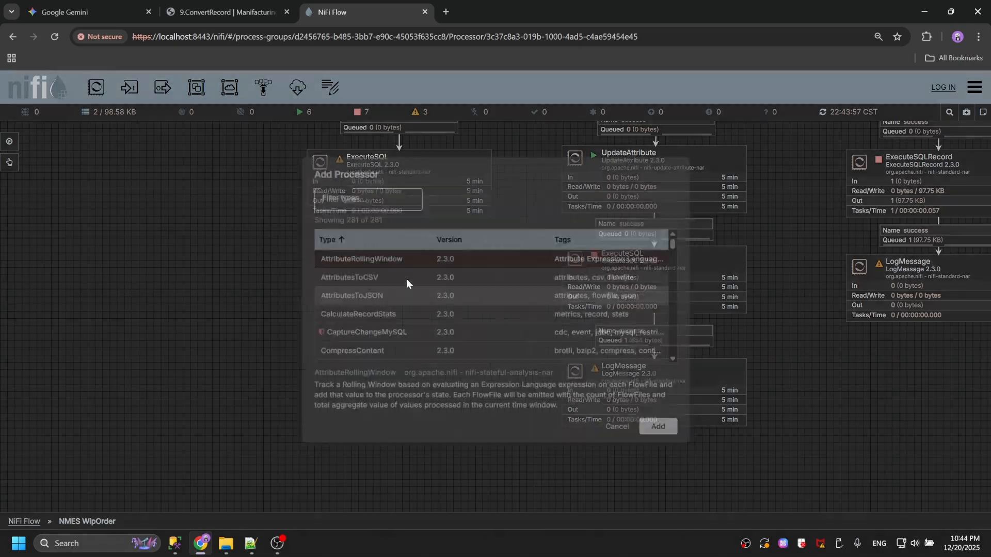
pyautogui.write('CONV')
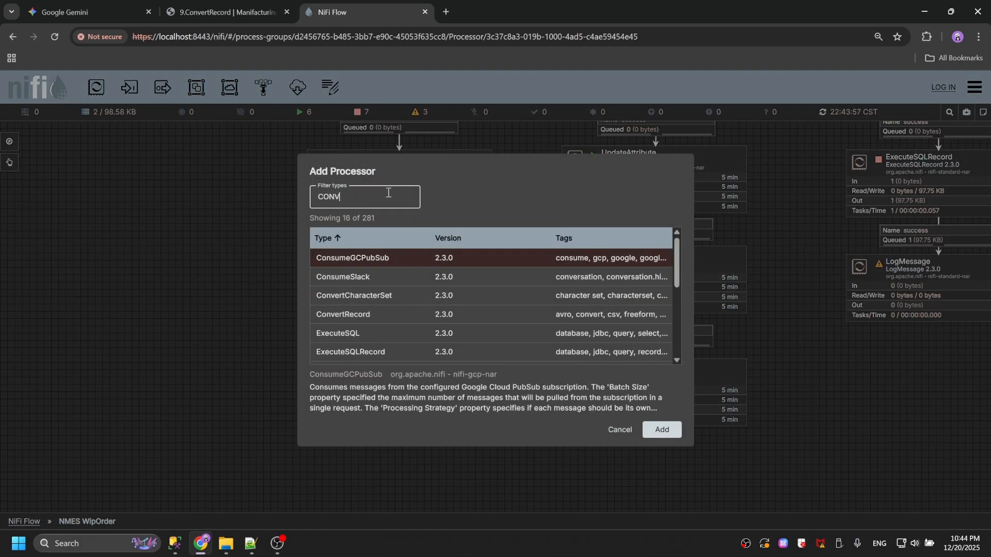
pyautogui.write('ERT')
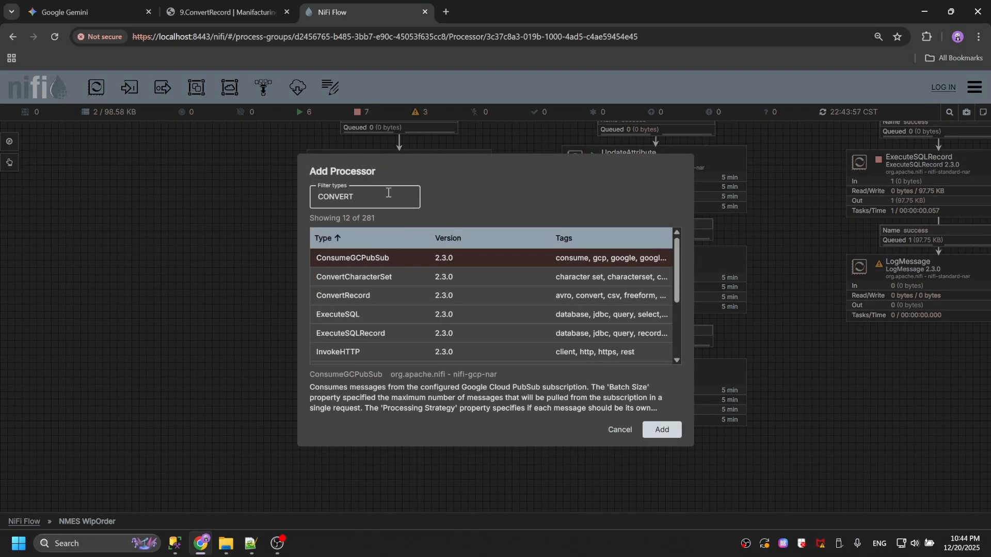
pyautogui.click(381, 289)
pyautogui.click(661, 430)
pyautogui.moveTo(507, 341); pyautogui.dragTo(435, 291)
# Connect the first flow's ExecuteSQL to ConvertRecord using the success relationship.
pyautogui.moveTo(401, 185); pyautogui.dragTo(436, 293)
pyautogui.click(340, 320)
pyautogui.click(663, 448)
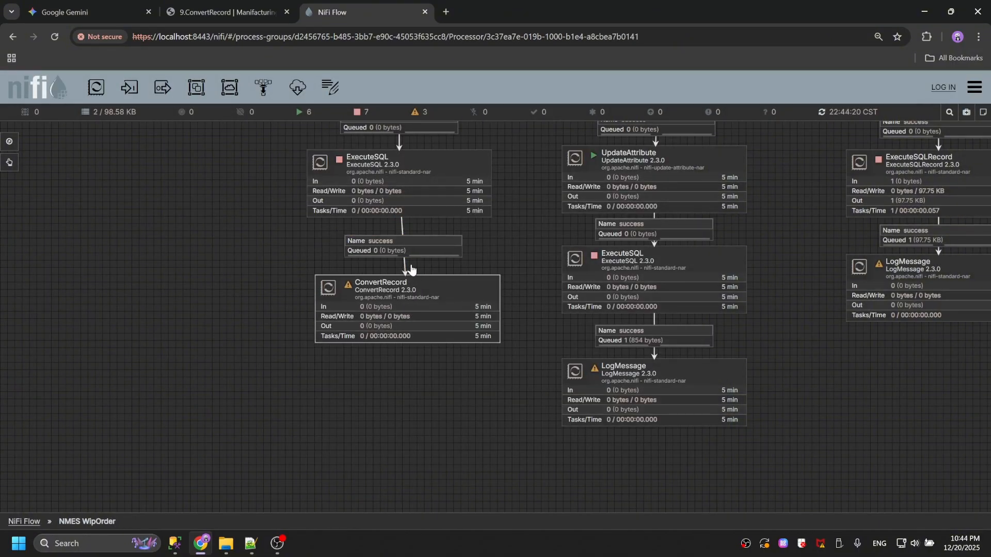
# Copy the second flow's LogMessage to below ConvertRecord and connect ConvertRecord to it using the success relationship.
pyautogui.click(624, 403)
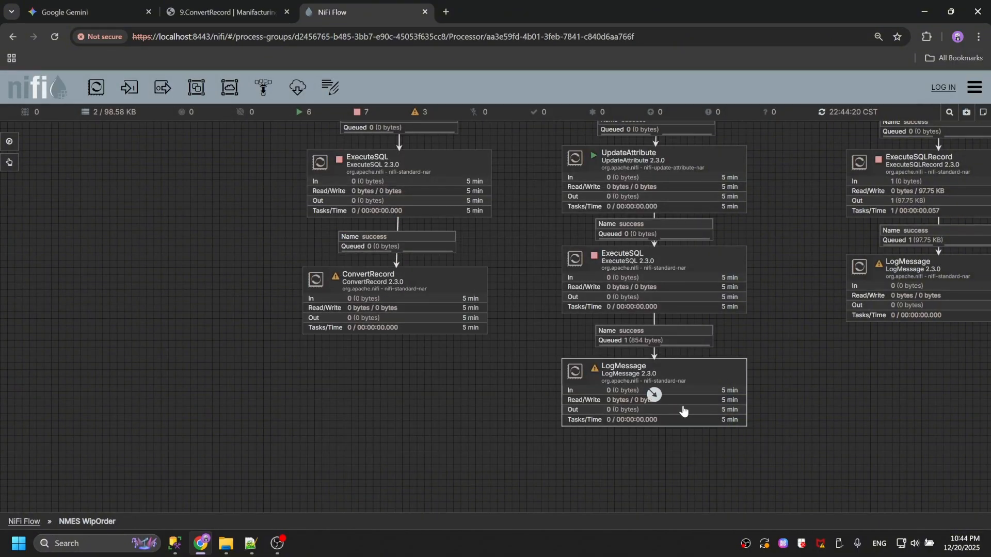
pyautogui.hotkey('ctrl', 'c')
pyautogui.hotkey('ctrl', 'v')
pyautogui.moveTo(666, 405); pyautogui.dragTo(400, 410)
pyautogui.moveTo(397, 304); pyautogui.dragTo(390, 388)
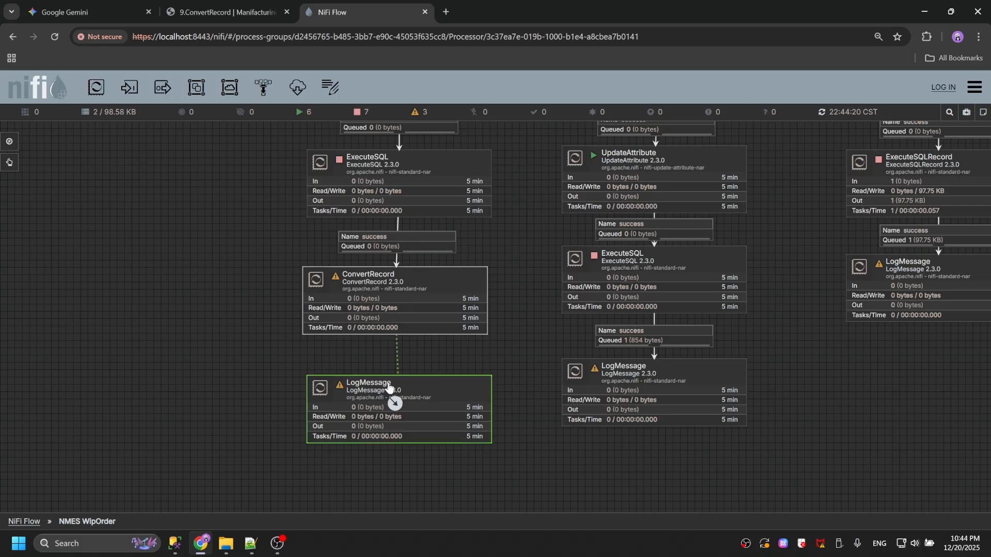
pyautogui.click(352, 319)
pyautogui.click(662, 445)
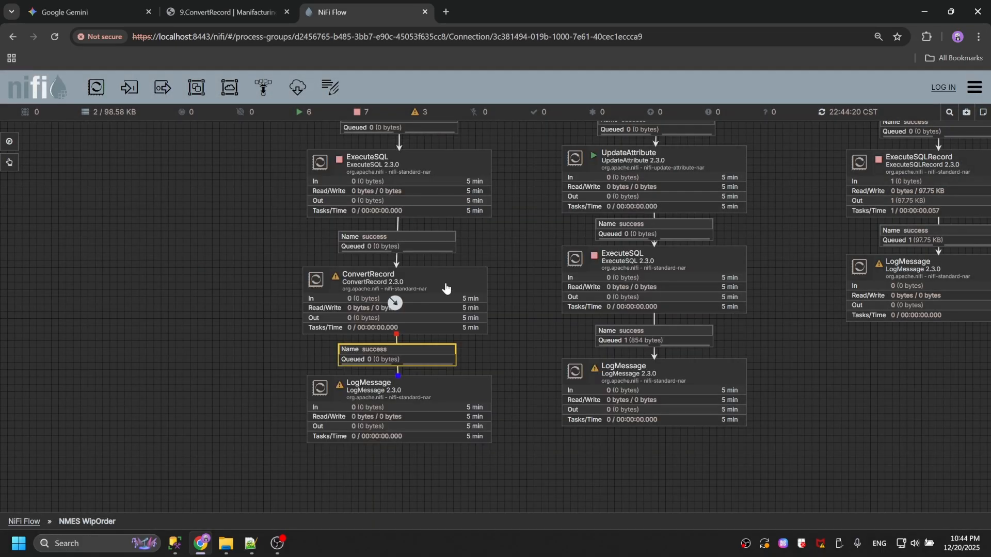
# Open the ConvertRecord configuration and create a new AvroReader controller service as its Record Reader.
pyautogui.rightClick(446, 287)
pyautogui.click(466, 294)
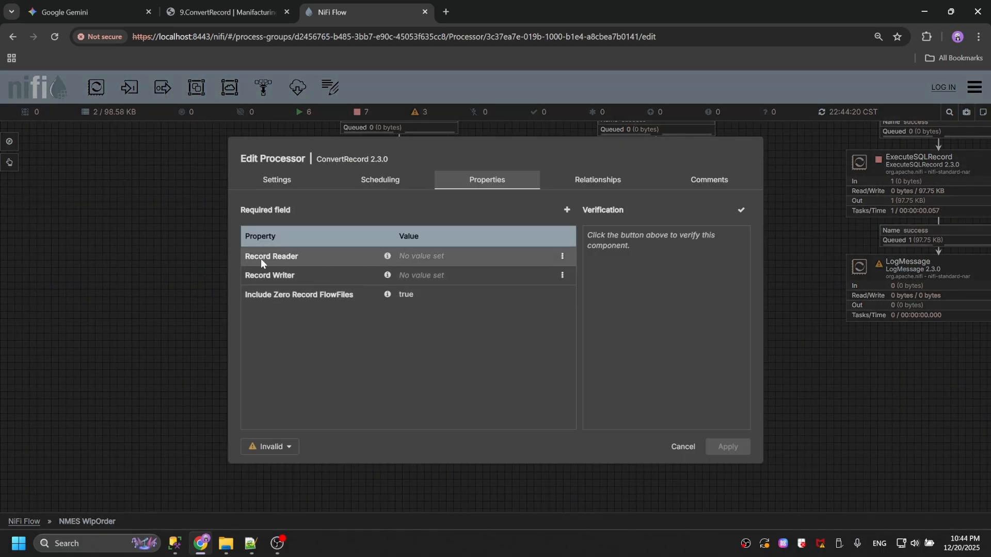
pyautogui.click(540, 256)
pyautogui.click(459, 310)
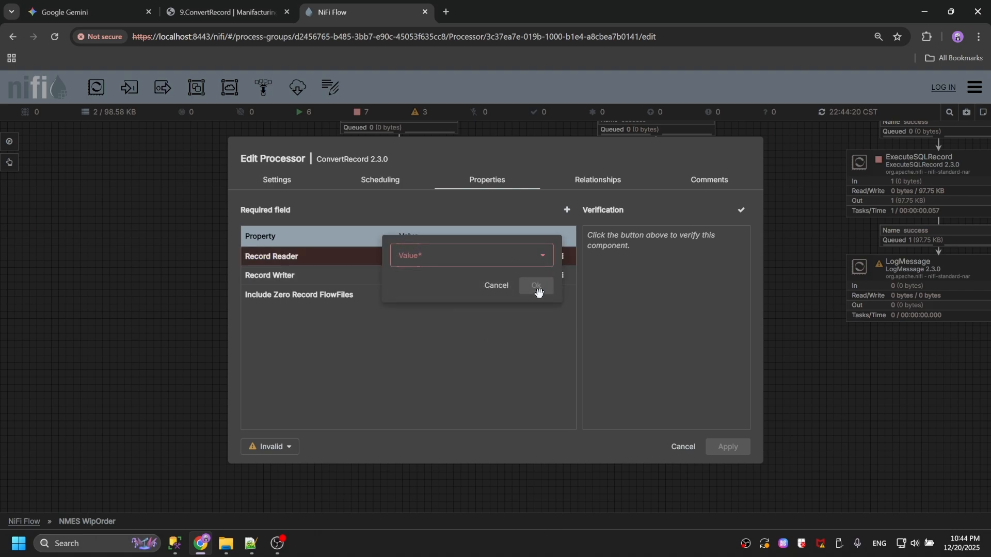
pyautogui.click(497, 289)
pyautogui.click(562, 256)
pyautogui.click(563, 278)
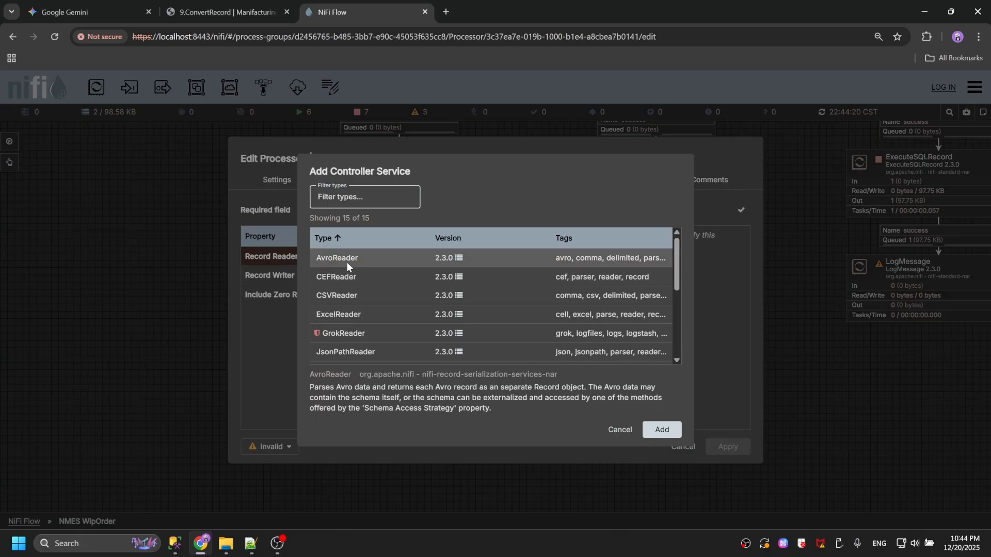
pyautogui.click(350, 261)
pyautogui.click(661, 429)
# Set ConvertRecord's Record Writer to JsonRecordSetWriter and run verification of the properties.
pyautogui.click(499, 278)
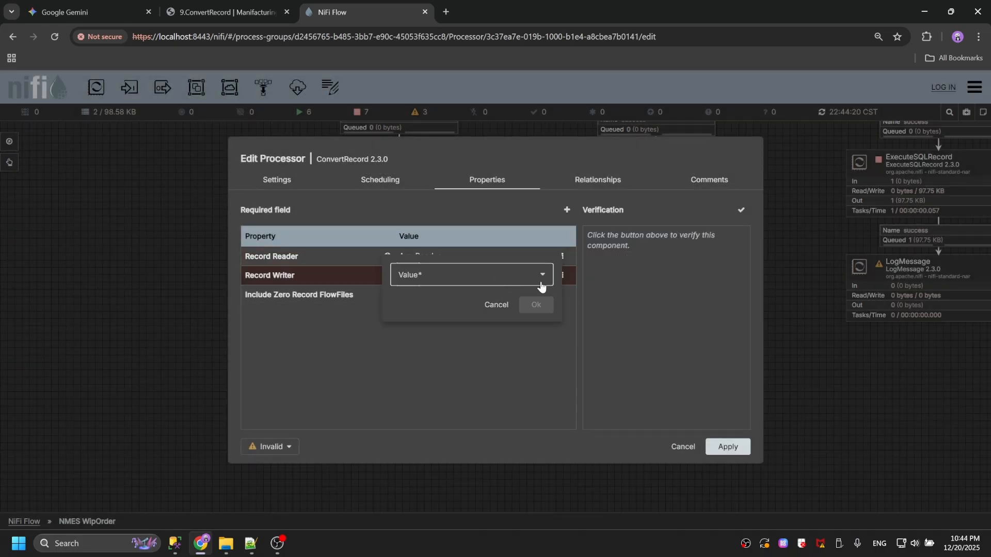
pyautogui.click(541, 275)
pyautogui.click(447, 309)
pyautogui.click(541, 307)
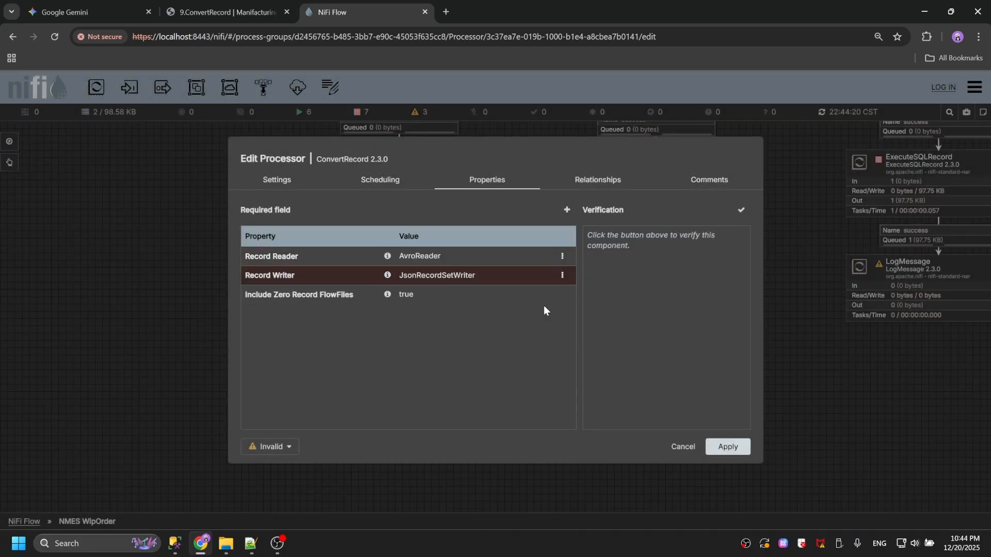
pyautogui.click(741, 210)
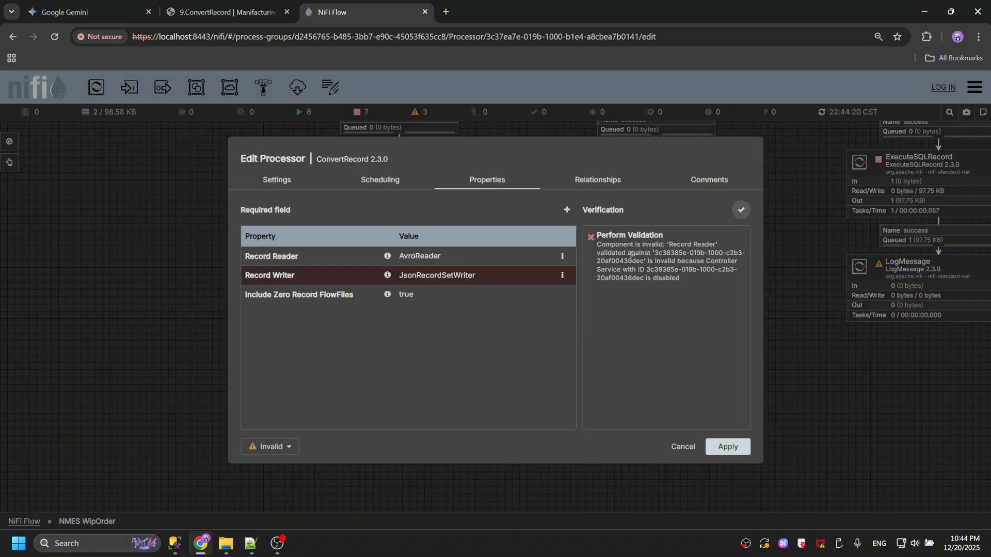
# Apply the ConvertRecord property changes and enable all controller services in the NMES WipOrder process group.
pyautogui.doubleClick(655, 244)
pyautogui.doubleClick(698, 245)
pyautogui.click(722, 446)
pyautogui.rightClick(157, 258)
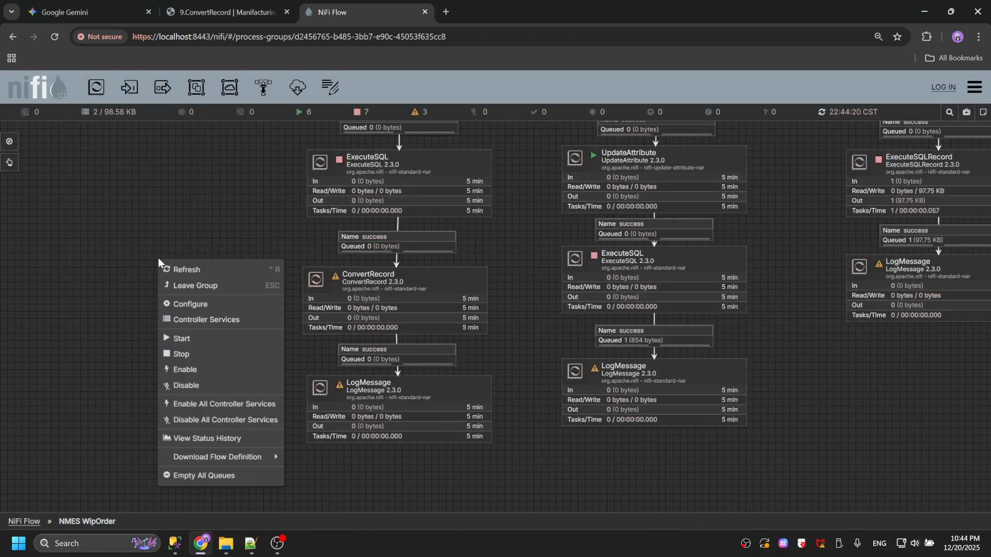
pyautogui.click(217, 405)
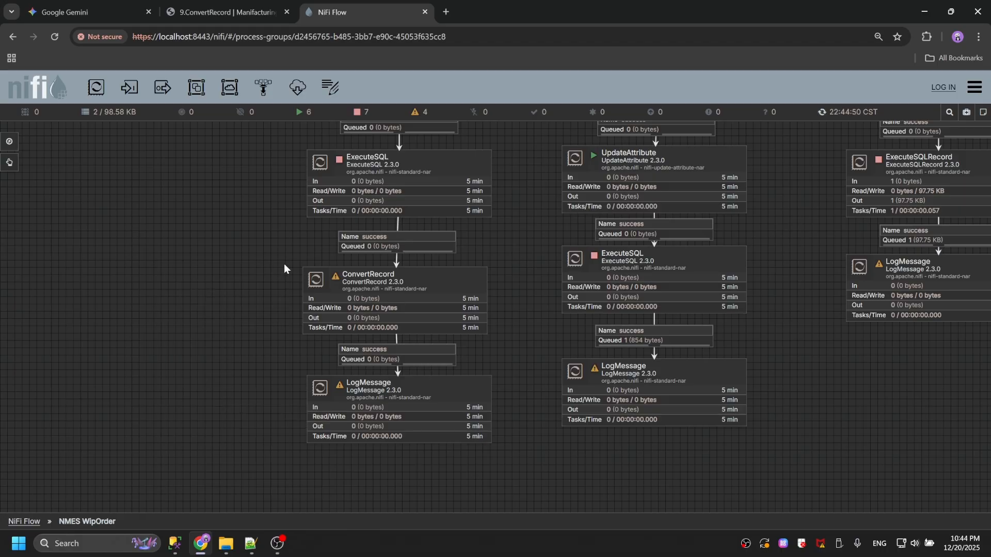
pyautogui.rightClick(436, 281)
pyautogui.click(105, 228)
pyautogui.rightClick(104, 228)
pyautogui.click(184, 374)
# Check the states of AvroReader and JsonRecordSetWriter in the process group's controller services list, then return to the canvas and refresh it.
pyautogui.rightClick(141, 263)
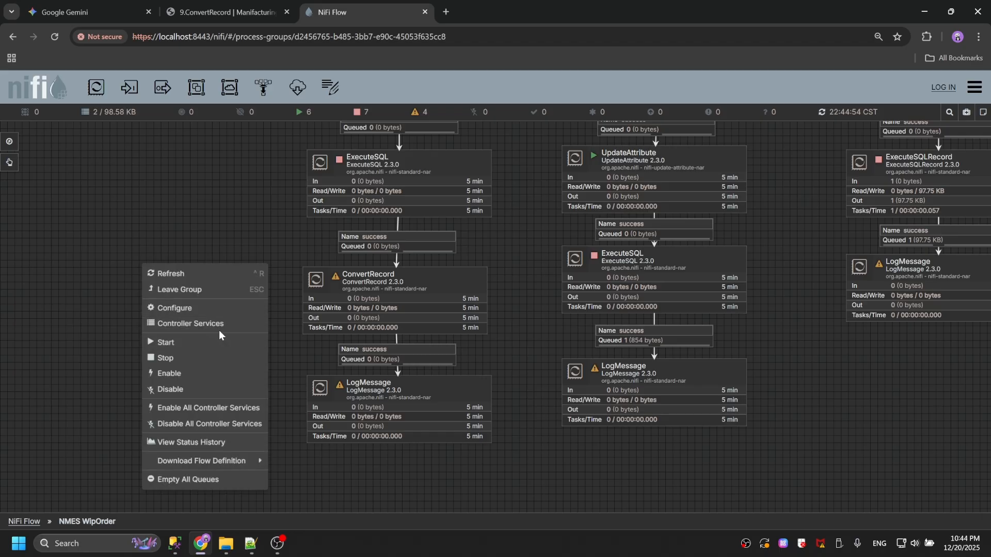
pyautogui.click(209, 324)
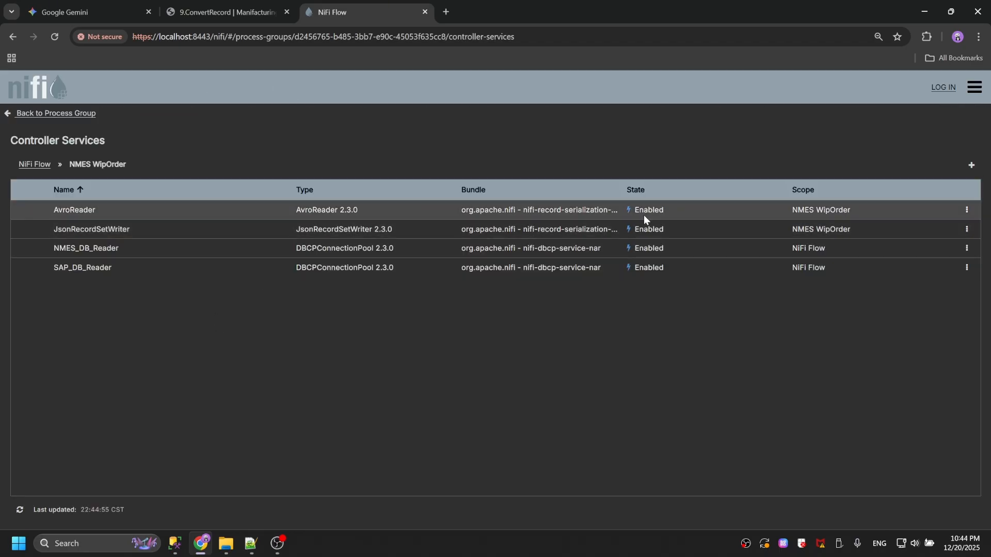
pyautogui.click(76, 114)
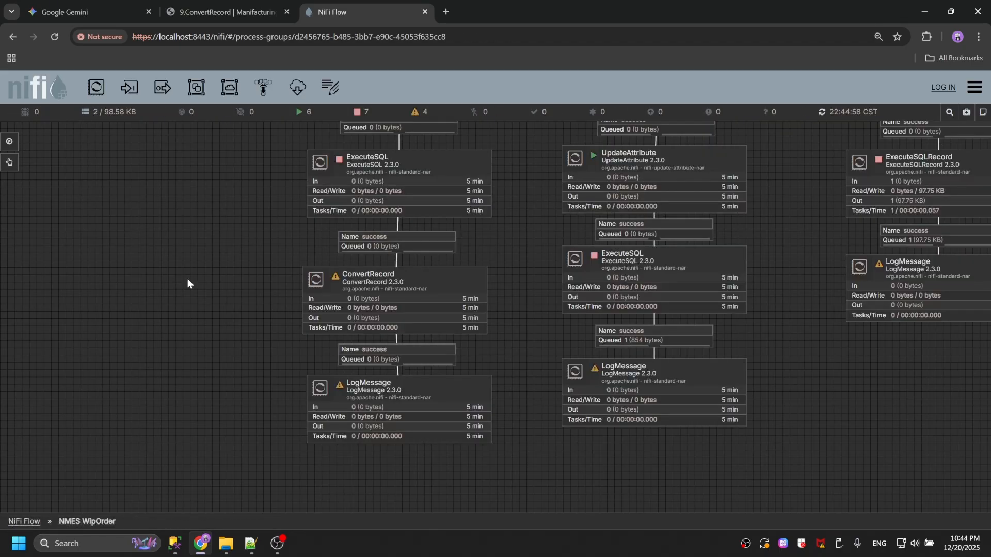
pyautogui.rightClick(188, 279)
pyautogui.click(204, 277)
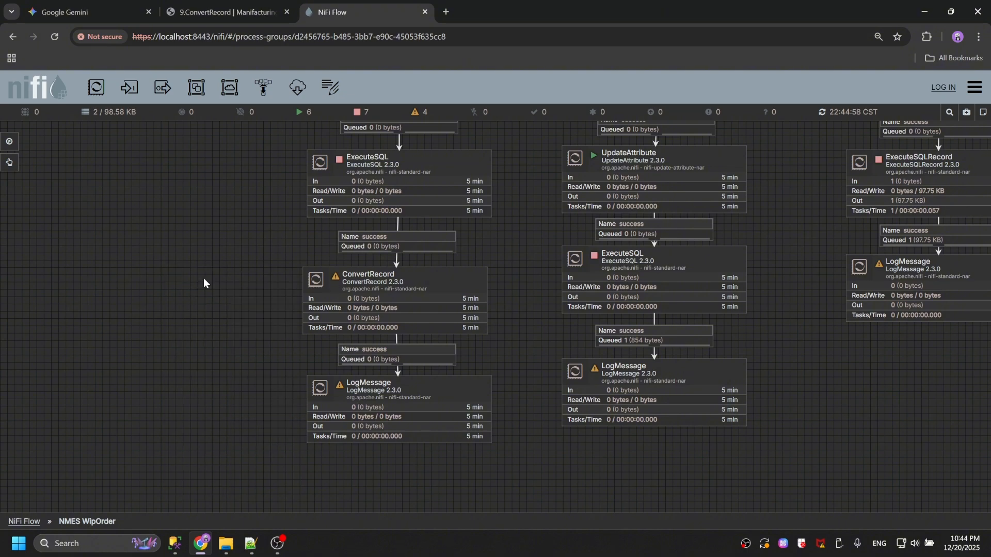
# Review ConvertRecord's properties and run status without changes, and read its validation warning on the canvas.
pyautogui.rightClick(467, 298)
pyautogui.click(497, 308)
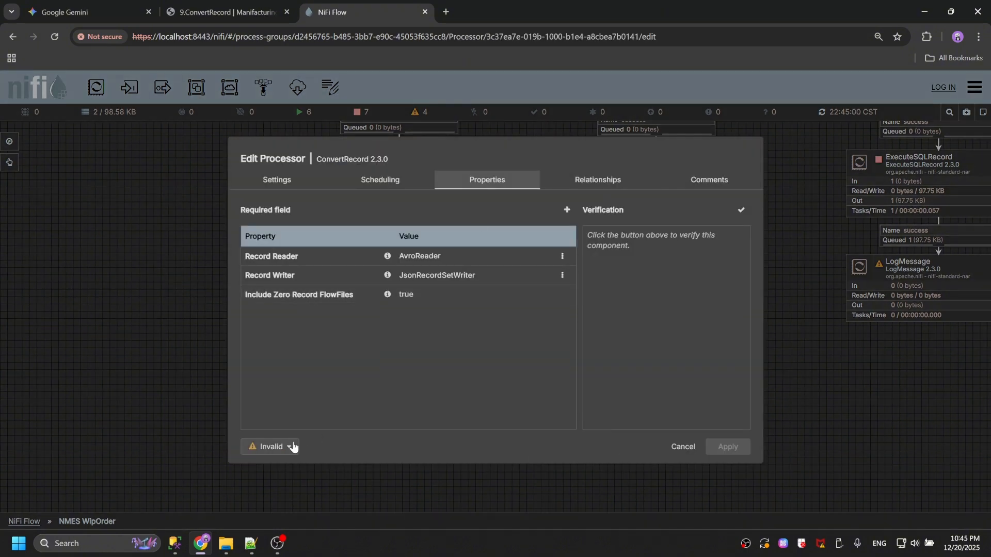
pyautogui.click(251, 449)
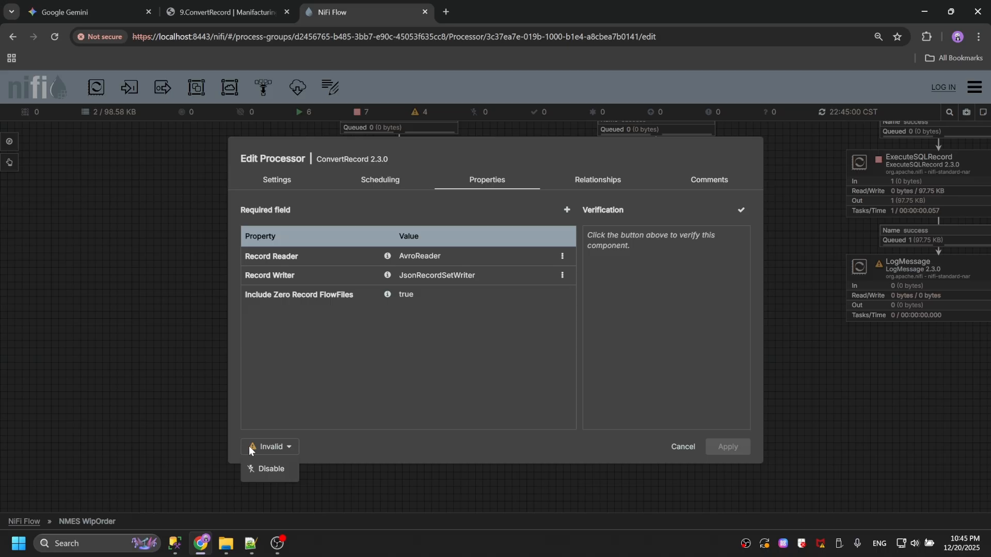
pyautogui.click(250, 449)
pyautogui.click(682, 446)
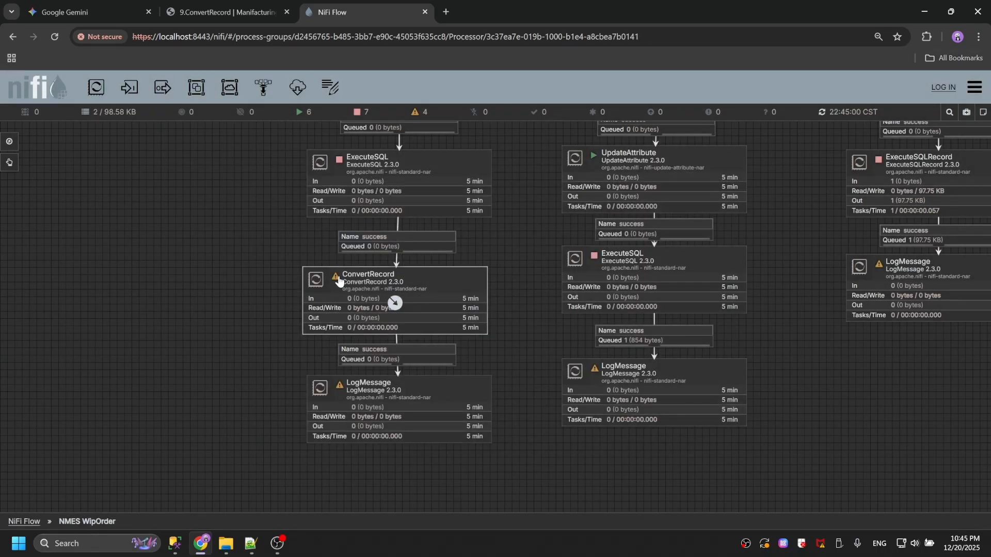
pyautogui.moveTo(338, 280)
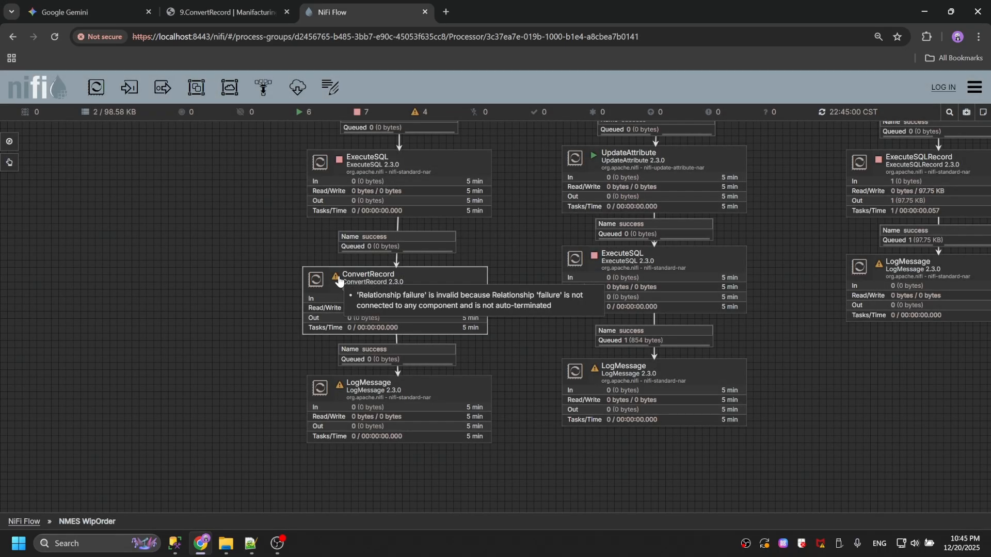
# Set ConvertRecord's failure relationship to terminate automatically, apply the change and refresh the canvas.
pyautogui.rightClick(338, 280)
pyautogui.click(374, 287)
pyautogui.click(585, 178)
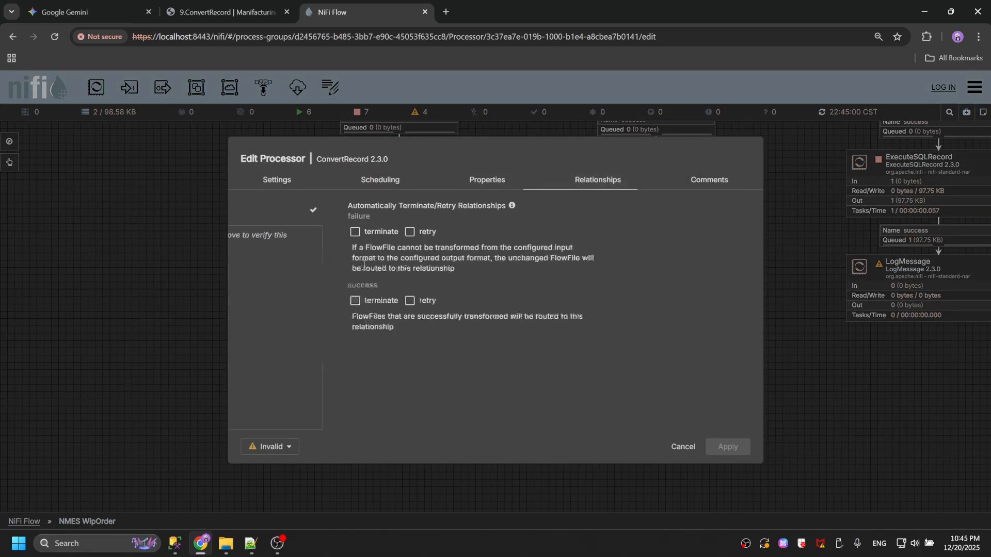
pyautogui.click(248, 232)
pyautogui.click(742, 450)
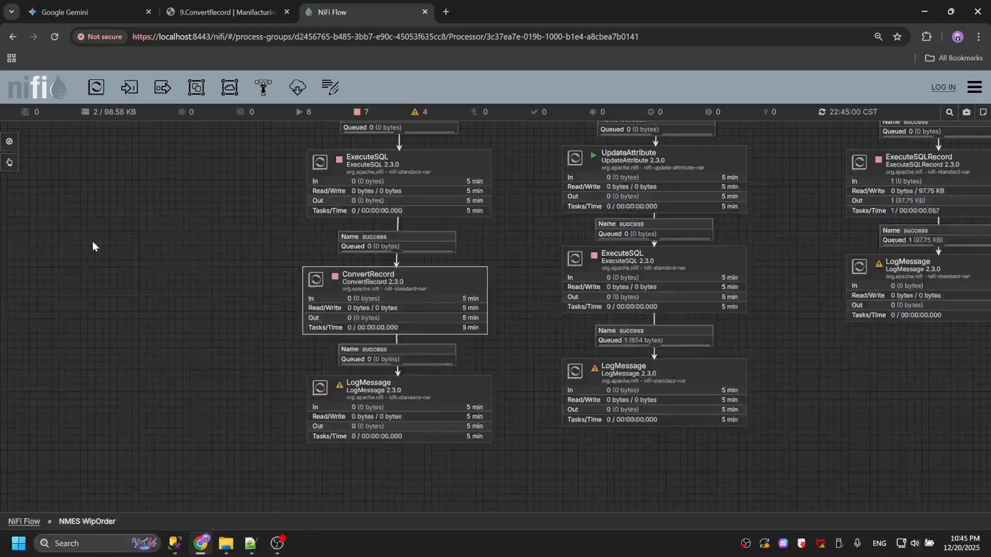
pyautogui.rightClick(92, 240)
pyautogui.click(110, 252)
# Run the first flow's GenerateFlowFile once, start its ExecuteSQL processor and refresh the canvas.
pyautogui.moveTo(196, 247); pyautogui.dragTo(205, 305)
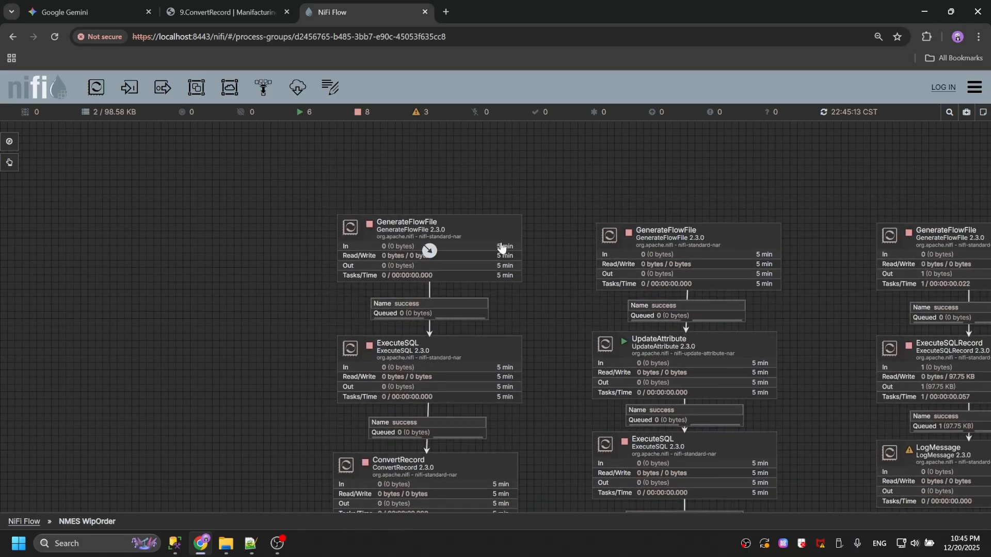
pyautogui.rightClick(496, 241)
pyautogui.click(530, 285)
pyautogui.moveTo(172, 391); pyautogui.dragTo(210, 179)
pyautogui.rightClick(510, 158)
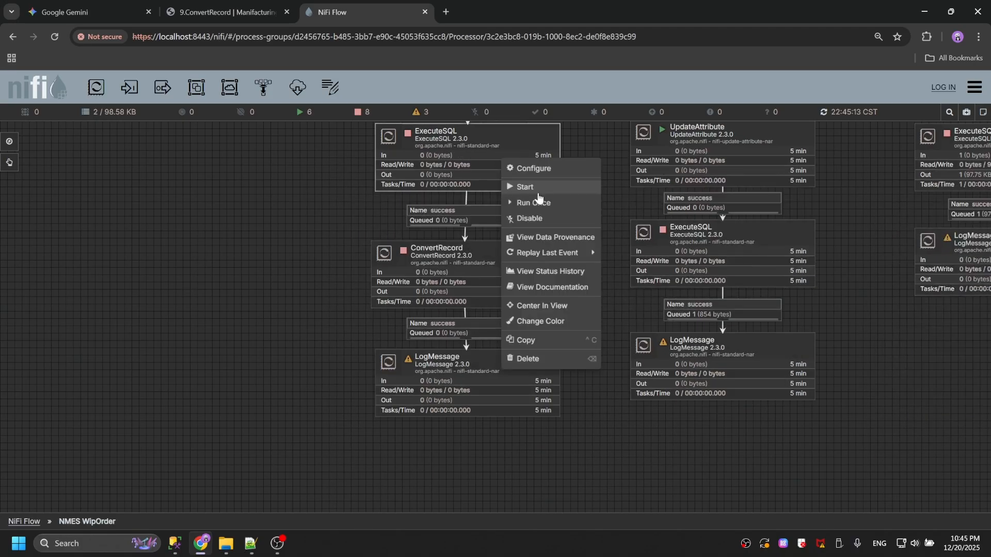
pyautogui.click(531, 184)
pyautogui.rightClick(264, 232)
pyautogui.click(281, 243)
# Run ConvertRecord once and refresh the canvas.
pyautogui.rightClick(510, 260)
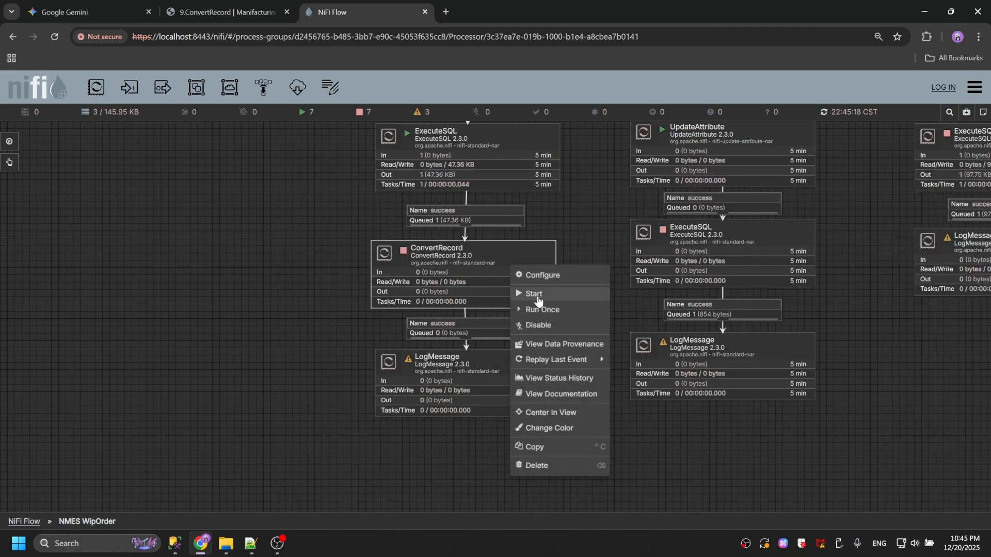
pyautogui.click(543, 304)
pyautogui.rightClick(222, 257)
pyautogui.click(239, 266)
# List the success queue between ConvertRecord and LogMessage and examine the queued FlowFile's attributes, including record.count.
pyautogui.click(473, 332)
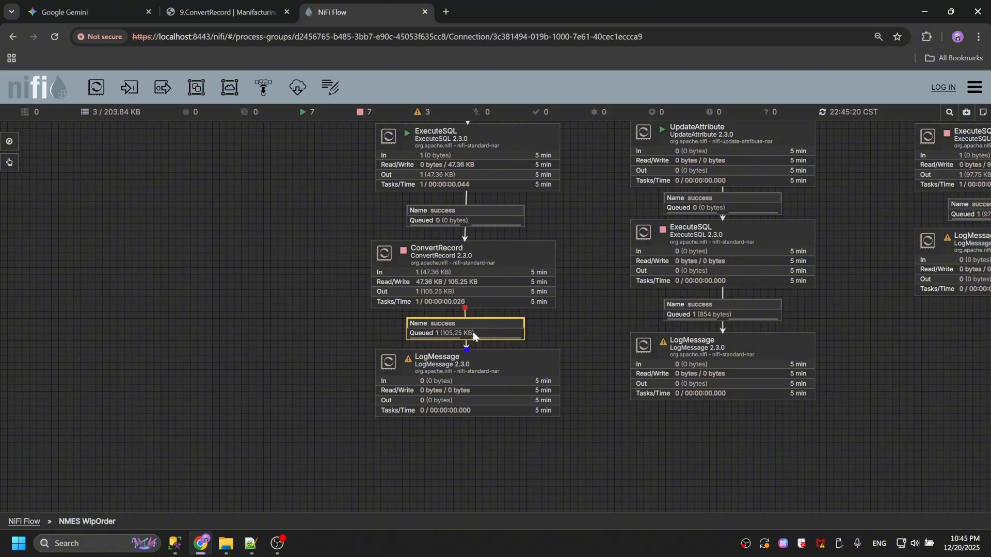
pyautogui.rightClick(472, 332)
pyautogui.click(515, 381)
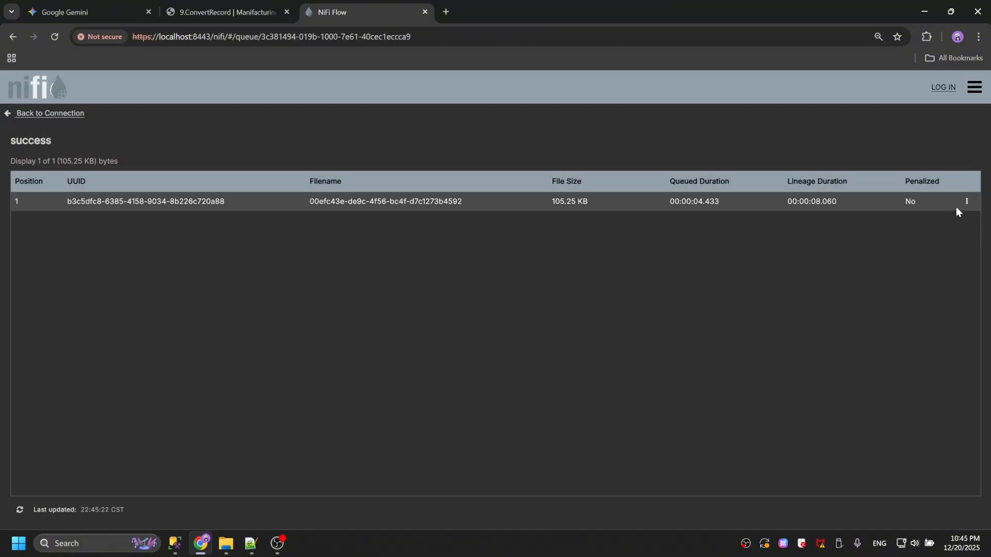
pyautogui.click(962, 202)
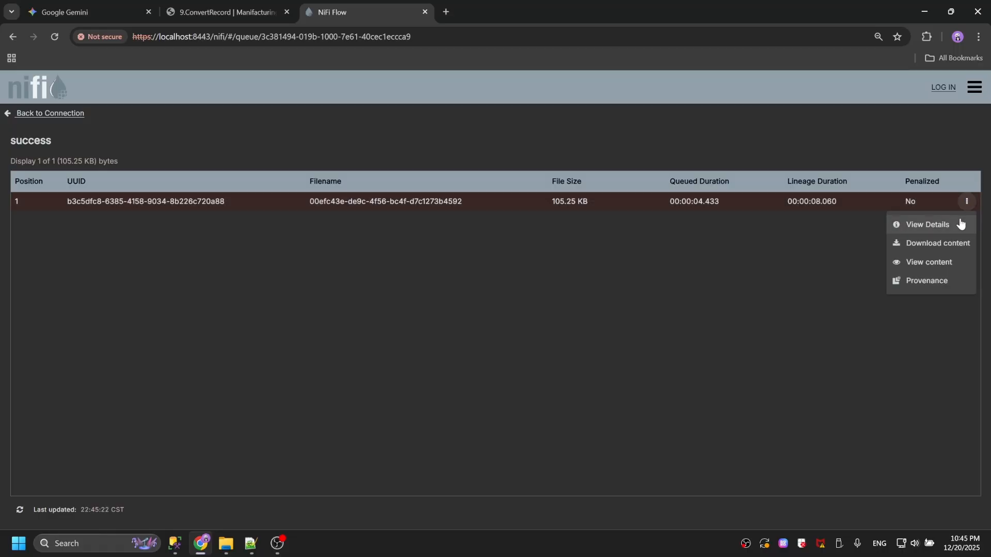
pyautogui.click(961, 223)
pyautogui.click(601, 184)
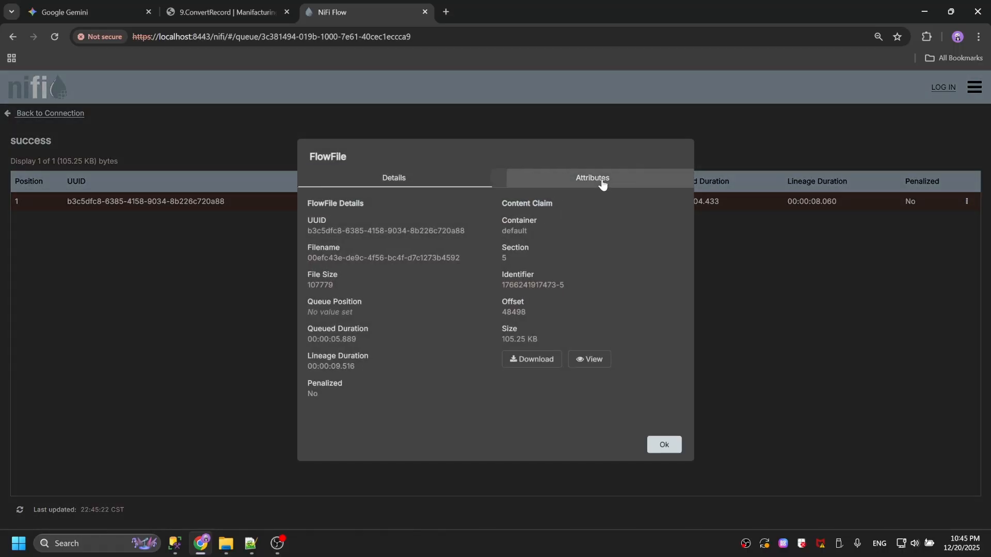
pyautogui.doubleClick(326, 222)
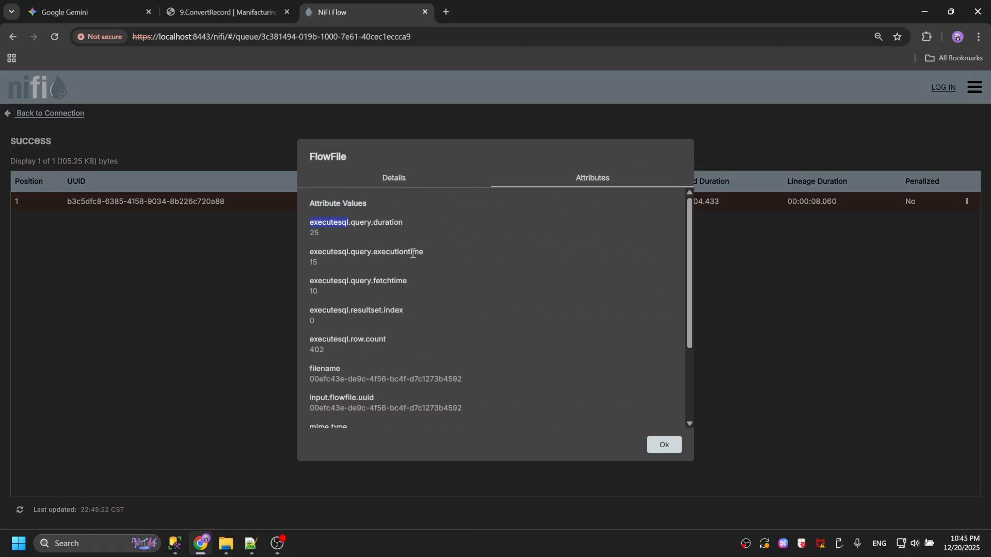
pyautogui.scroll(-2, 441, 289)
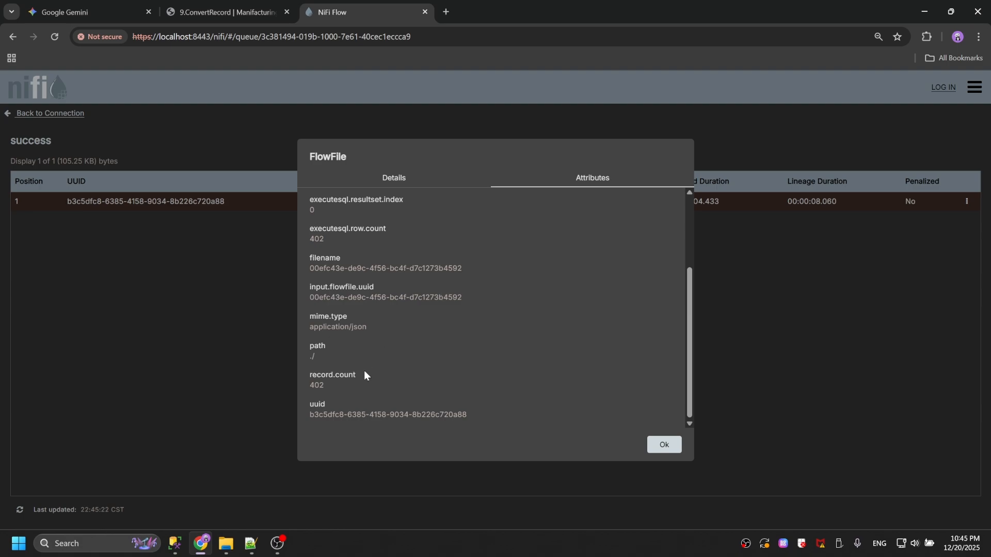
pyautogui.moveTo(362, 374); pyautogui.dragTo(283, 379)
pyautogui.click(346, 383)
pyautogui.click(664, 444)
# View the queued FlowFile's content as avro and as json, close the viewer and return to the connection.
pyautogui.click(966, 201)
pyautogui.click(933, 225)
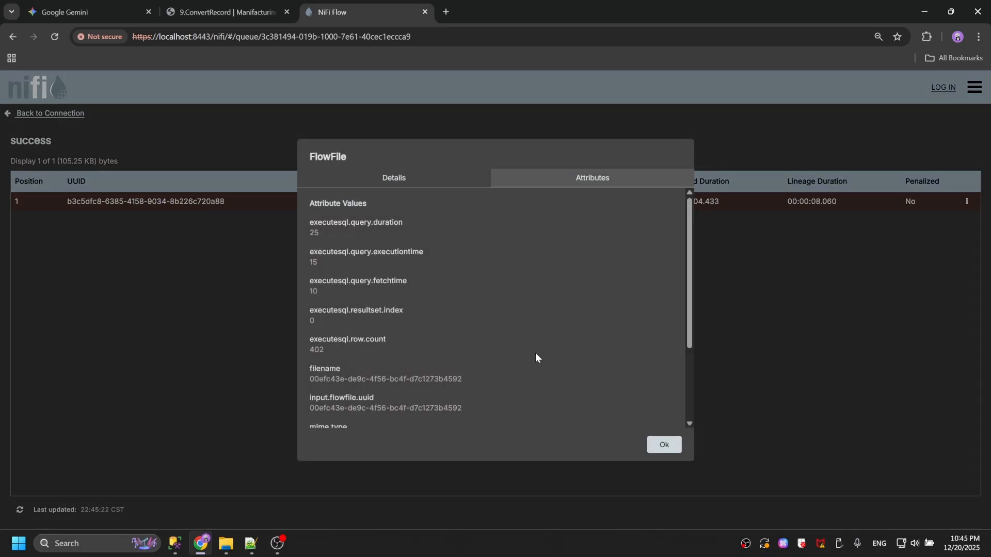
pyautogui.click(390, 184)
pyautogui.click(579, 358)
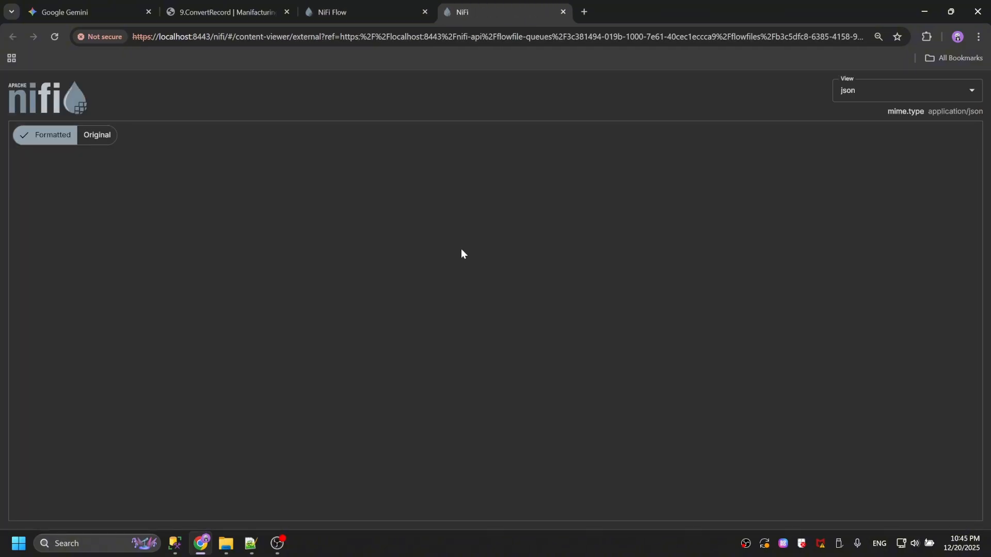
pyautogui.click(879, 91)
pyautogui.click(856, 124)
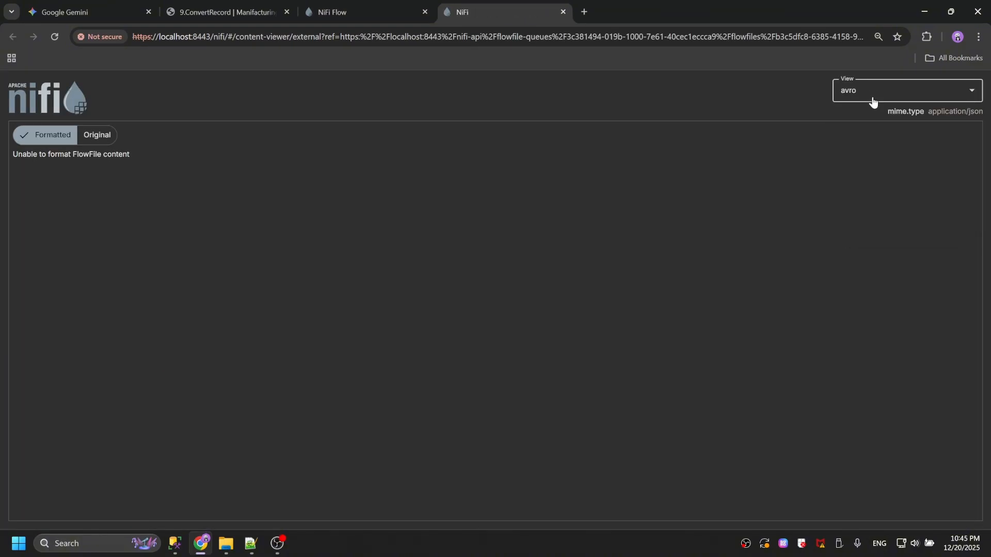
pyautogui.click(872, 96)
pyautogui.click(871, 220)
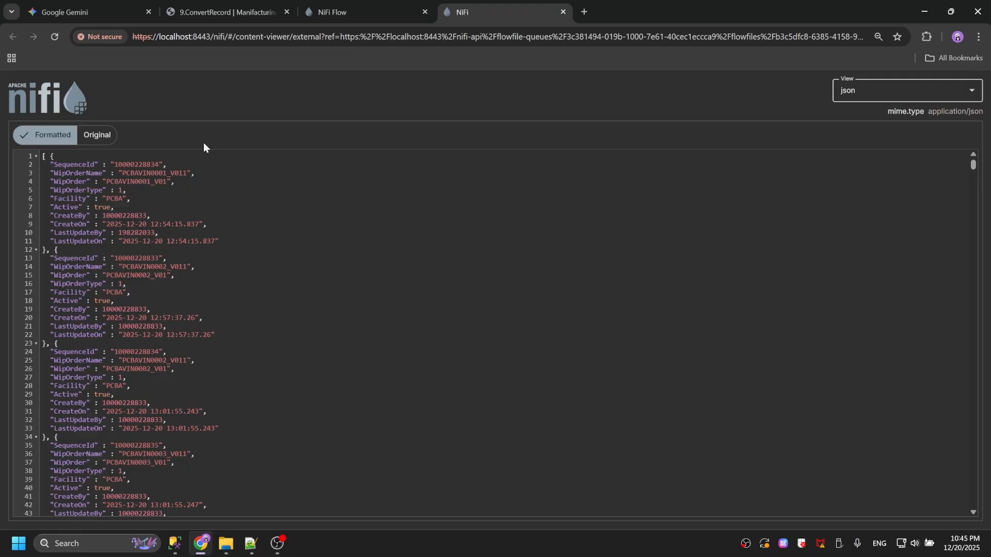
pyautogui.click(564, 11)
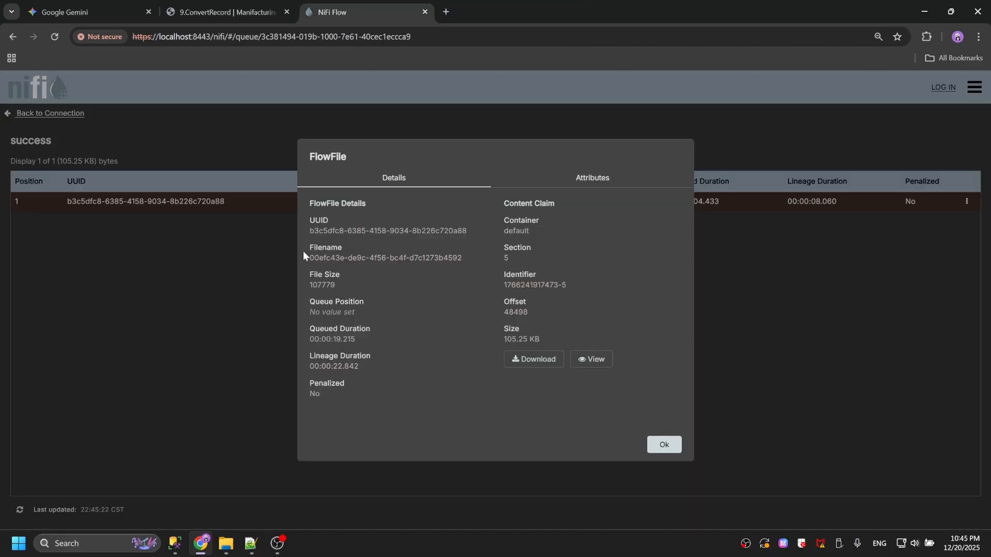
pyautogui.click(666, 443)
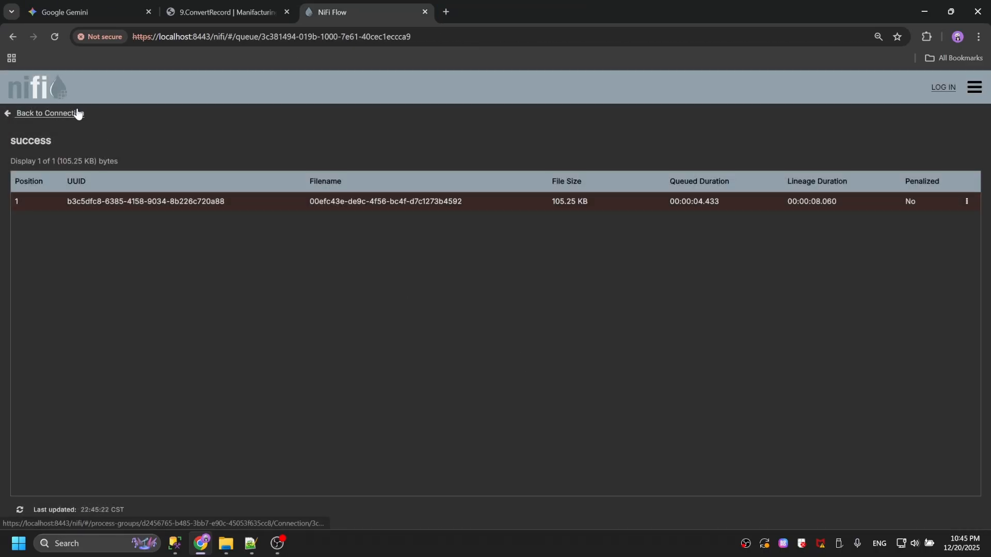
pyautogui.click(77, 113)
# Compare the processors and queues of the three flows, refreshing the canvas statistics.
pyautogui.moveTo(351, 321); pyautogui.dragTo(203, 317)
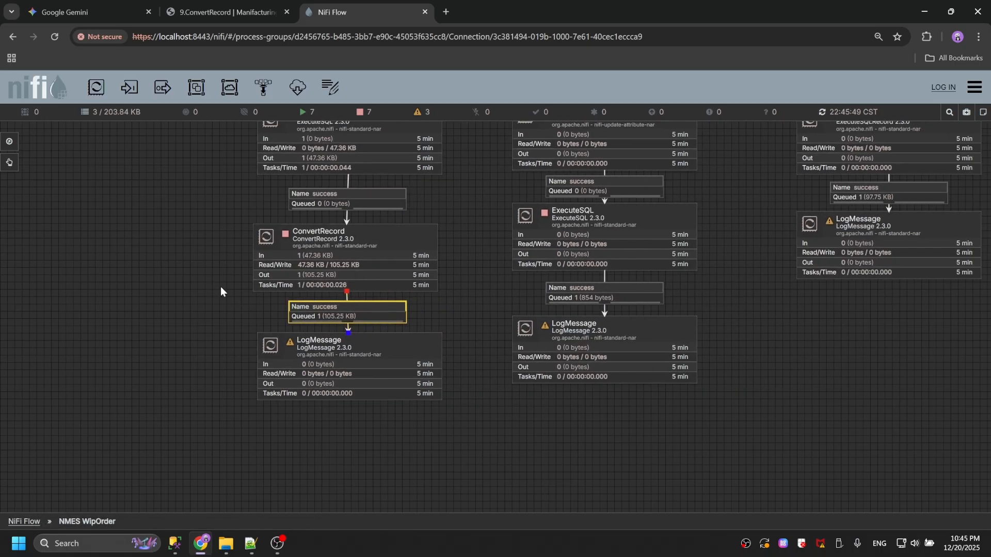
pyautogui.moveTo(461, 206); pyautogui.dragTo(481, 243)
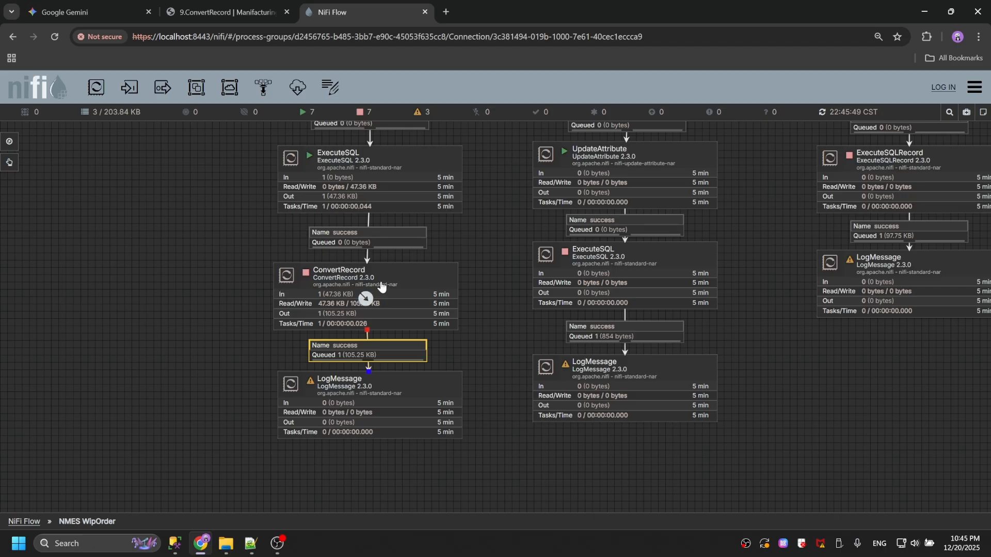
pyautogui.moveTo(505, 250); pyautogui.dragTo(502, 298)
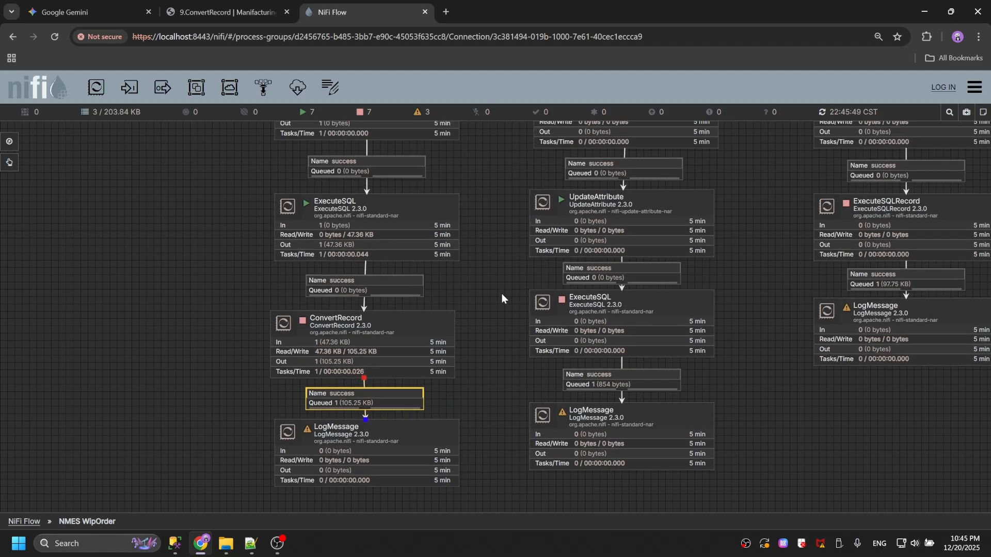
pyautogui.rightClick(137, 295)
pyautogui.click(158, 303)
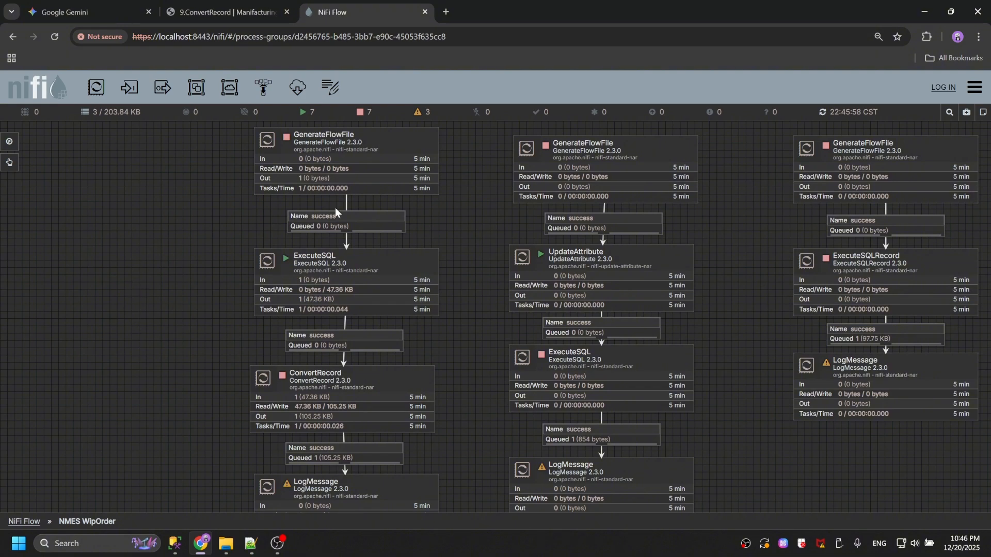
pyautogui.moveTo(480, 201); pyautogui.dragTo(476, 173)
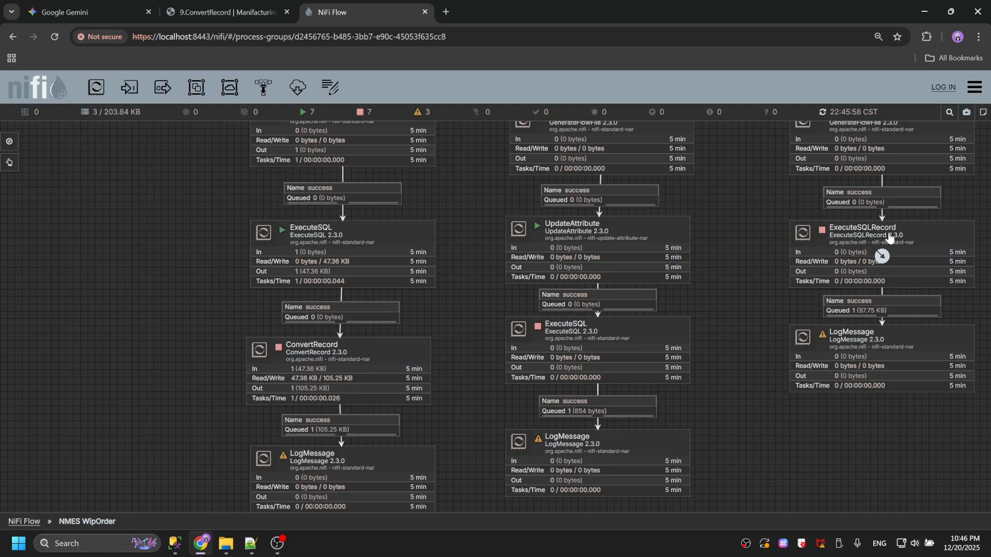
pyautogui.moveTo(175, 281); pyautogui.dragTo(169, 240)
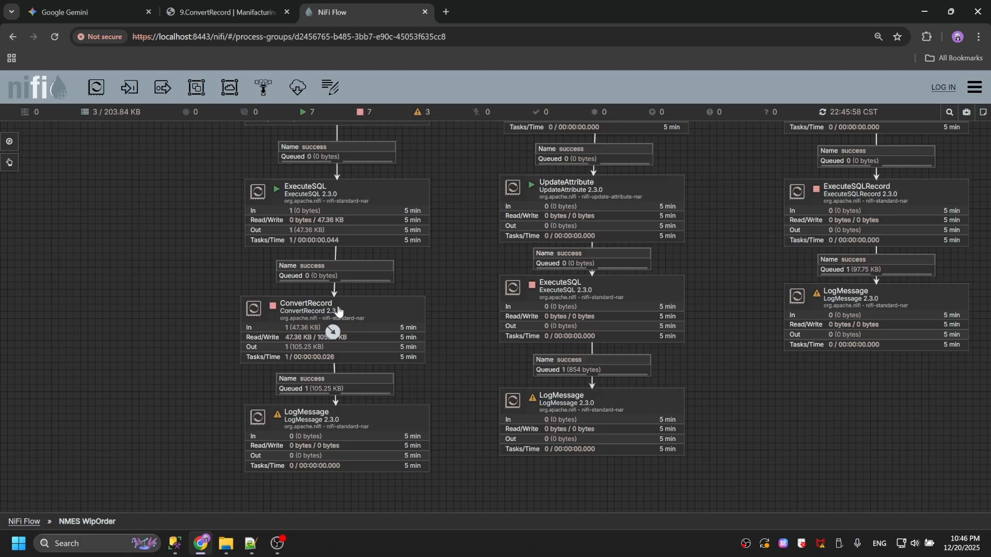
pyautogui.rightClick(85, 259)
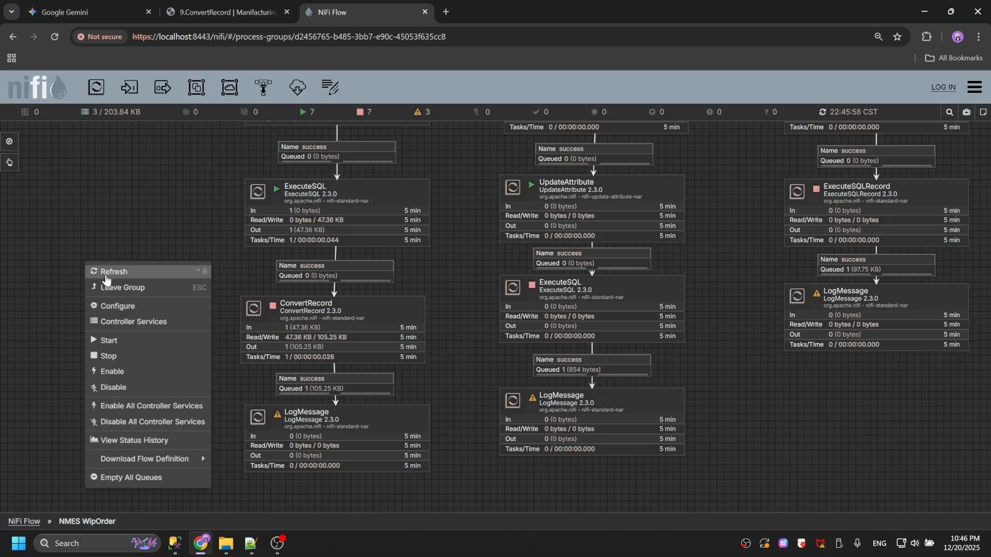
pyautogui.click(106, 269)
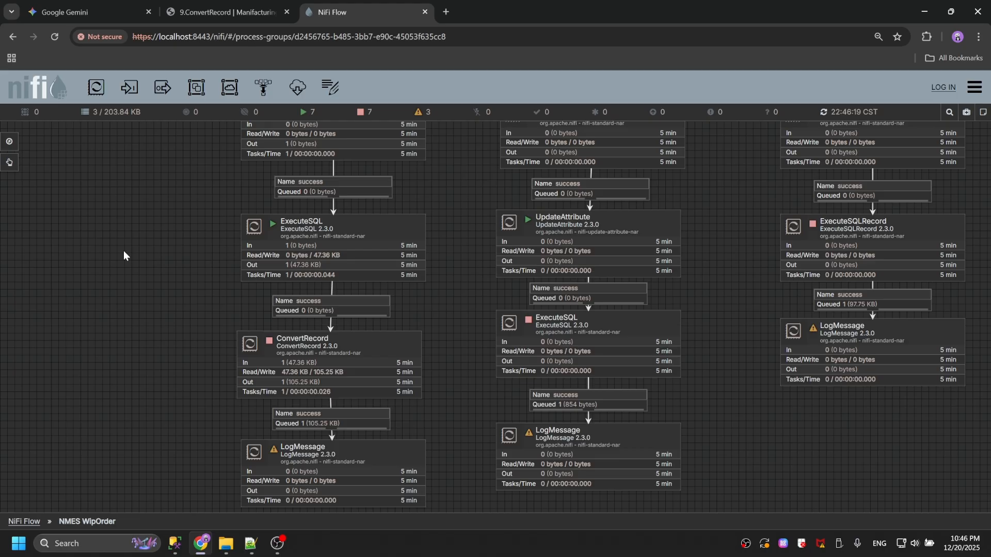
# Refresh the NMES WipOrder canvas and review the ExecuteSQL and ConvertRecord processors alongside the neighbouring flows.
pyautogui.rightClick(147, 243)
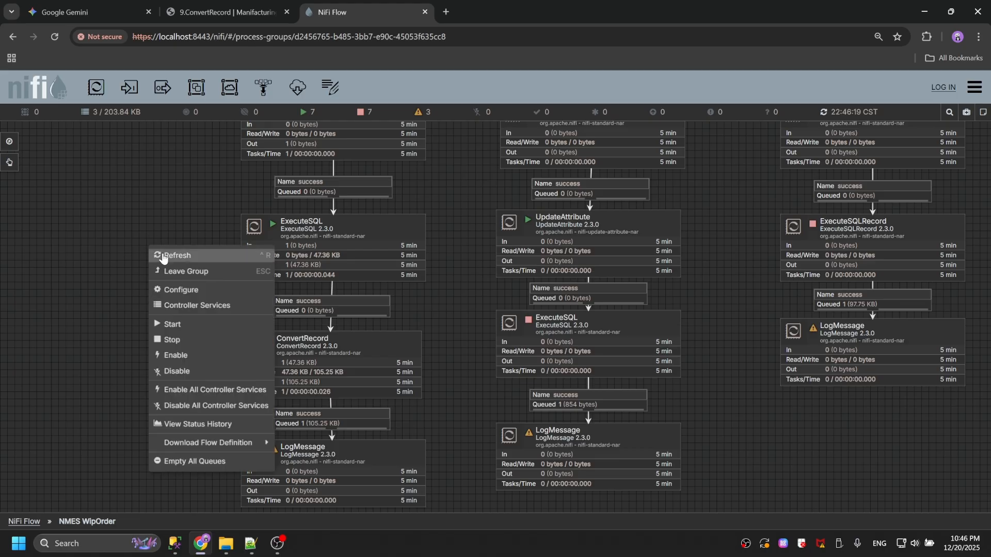
pyautogui.click(160, 256)
pyautogui.rightClick(97, 269)
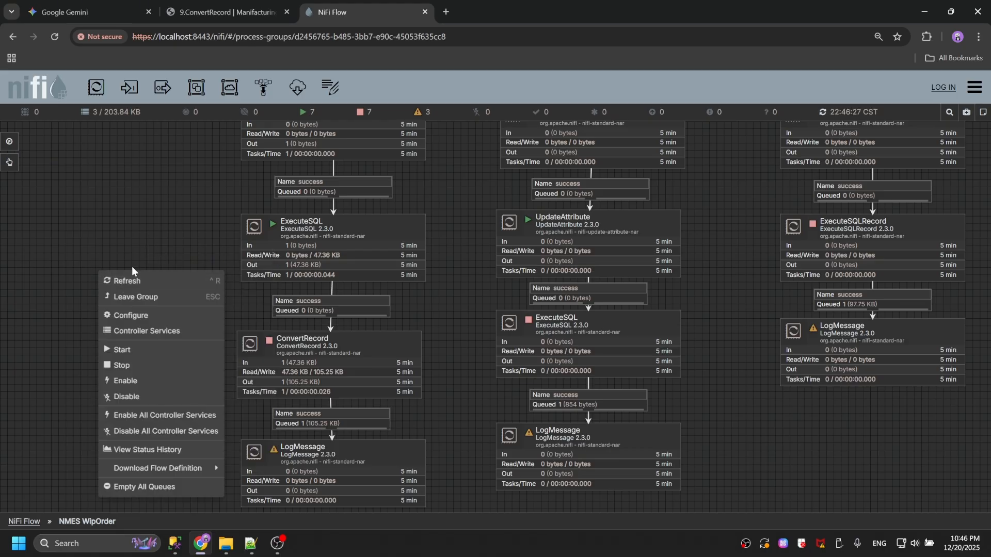
pyautogui.click(137, 228)
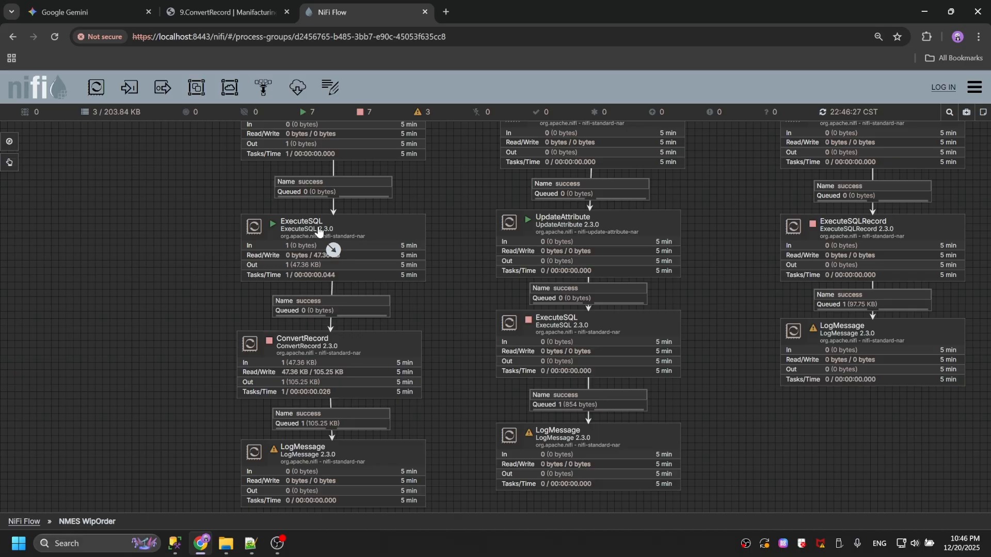
pyautogui.rightClick(705, 224)
pyautogui.click(714, 233)
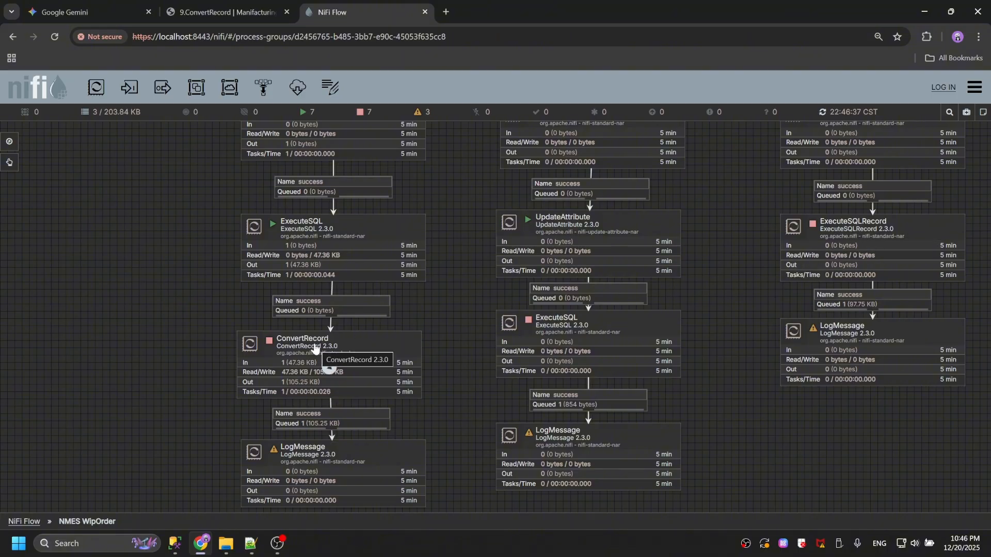
pyautogui.rightClick(84, 246)
pyautogui.click(111, 257)
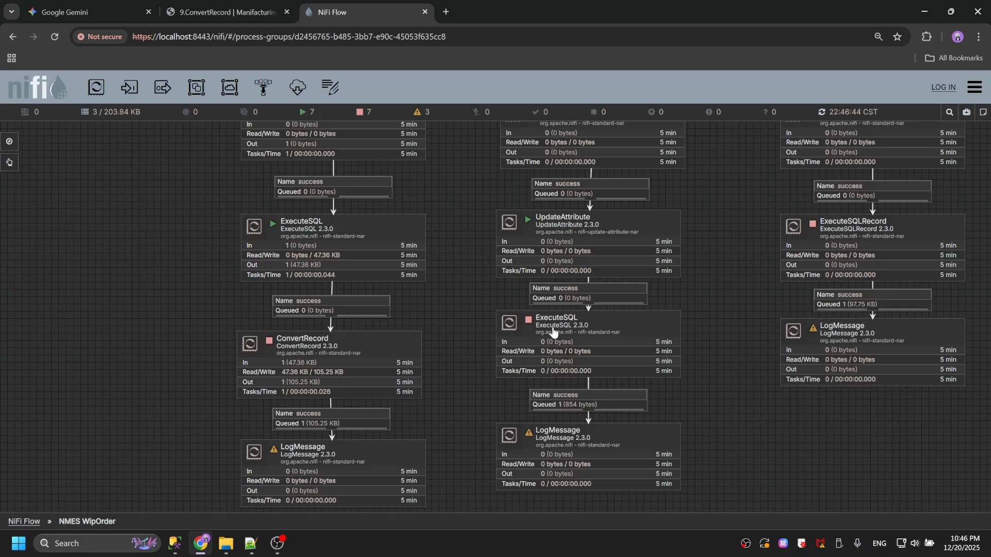
# Switch to Notepad++ to review the agenda's items on querying and converting data, and return to the browser.
pyautogui.click(250, 543)
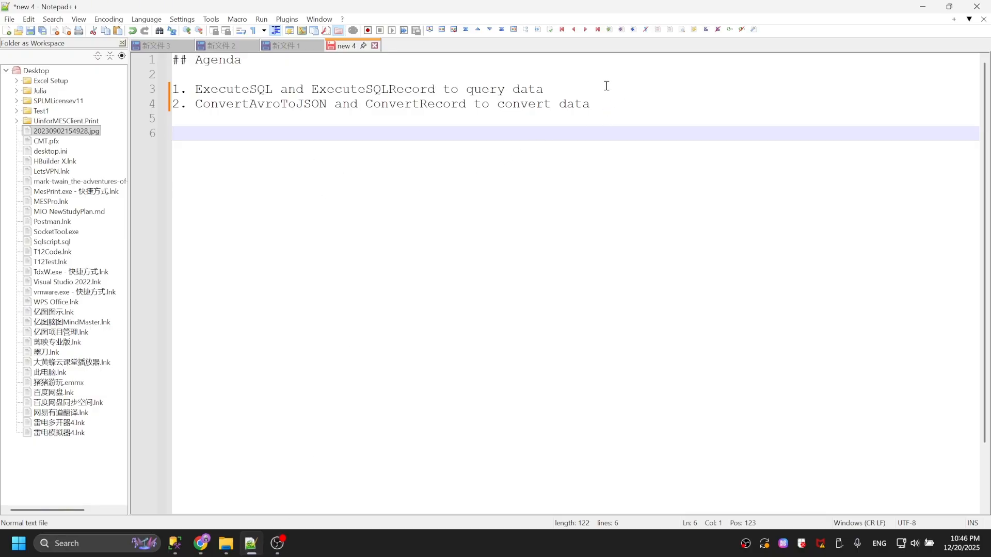
pyautogui.click(558, 91)
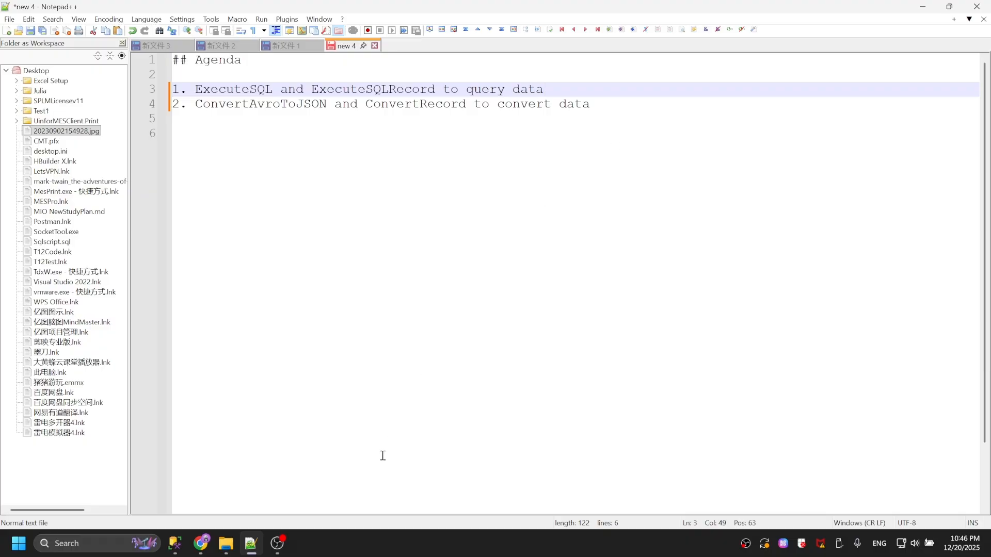
pyautogui.click(201, 544)
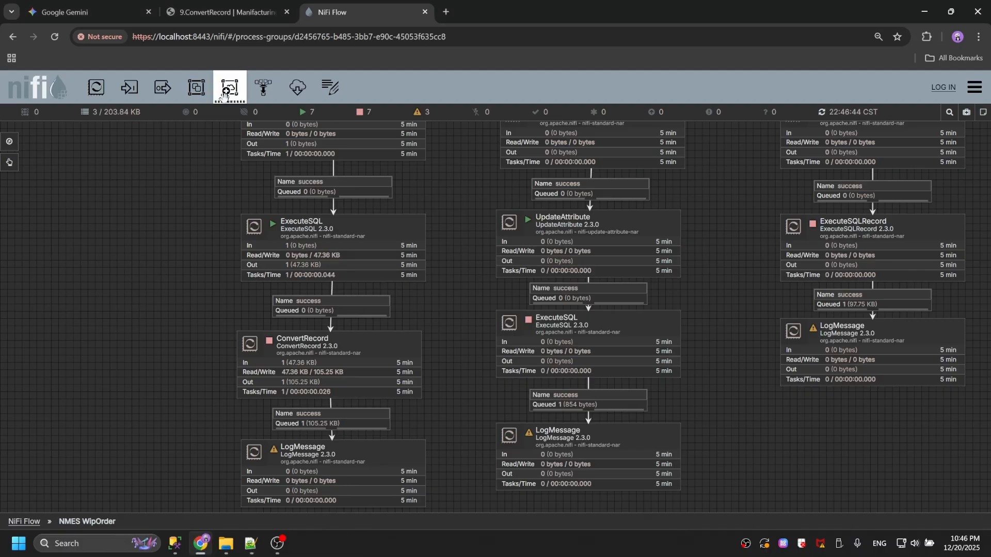
# Look over the blog's ConvertRecord article and its list of processor topics, and return to the NiFi flow to refresh it.
pyautogui.click(213, 12)
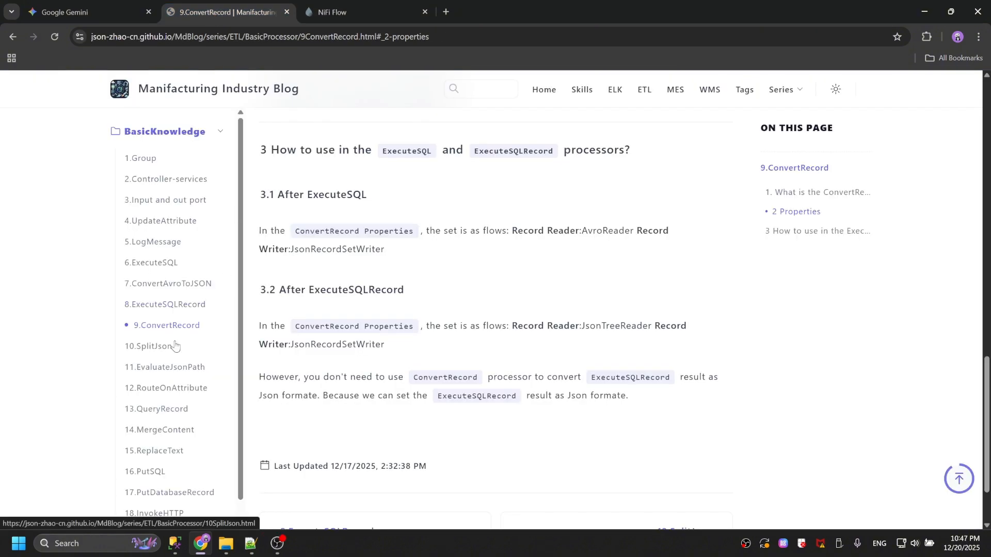
pyautogui.scroll(-2, 223, 306)
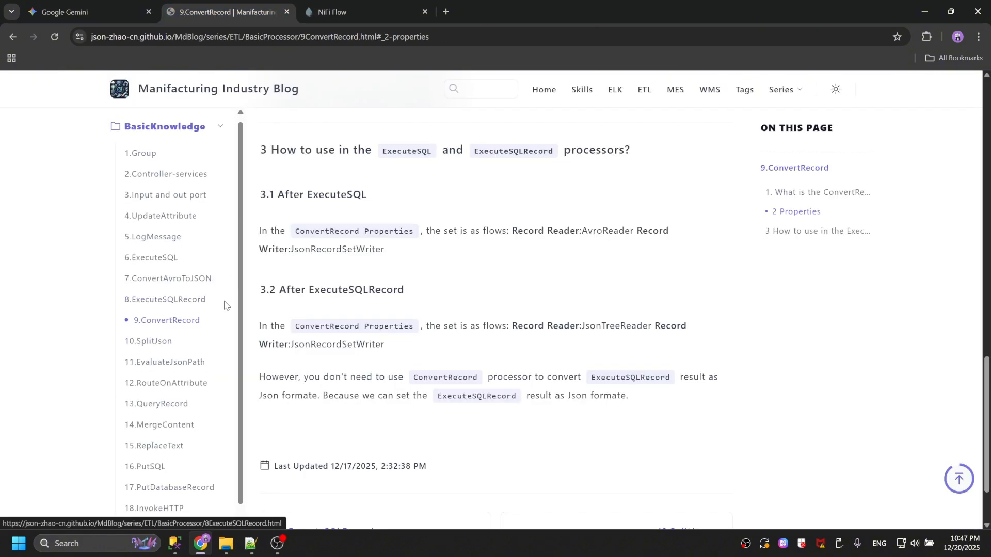
pyautogui.click(357, 15)
pyautogui.rightClick(53, 250)
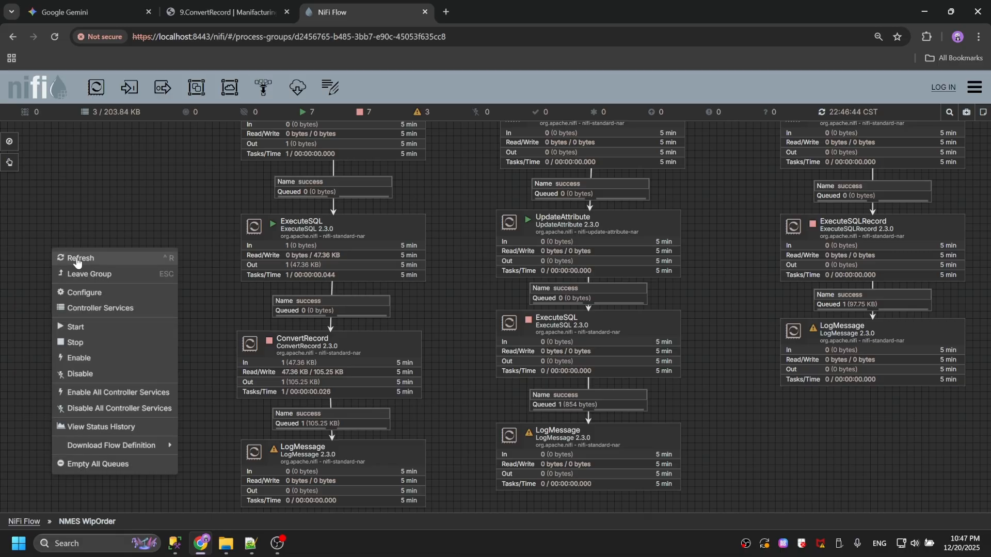
pyautogui.click(76, 260)
# Open the blog's 10.SplitJson article and its 11.EvaluateJsonPath article to preview both topics.
pyautogui.click(191, 12)
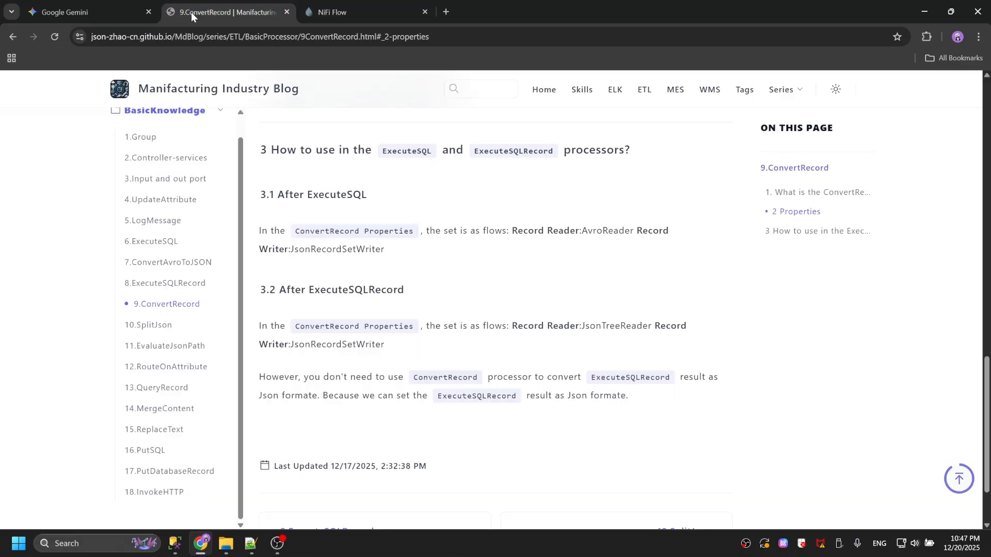
pyautogui.scroll(-1, 224, 245)
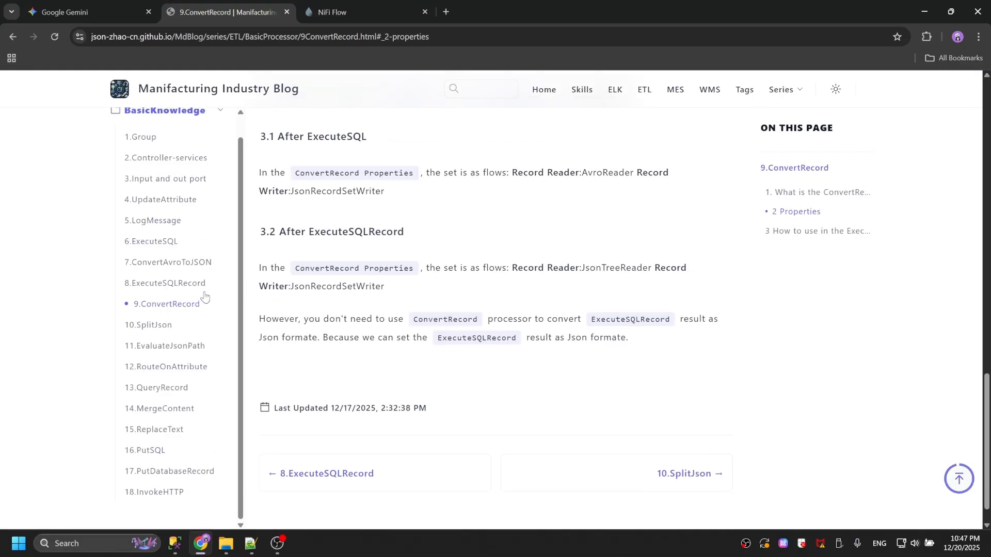
pyautogui.click(170, 325)
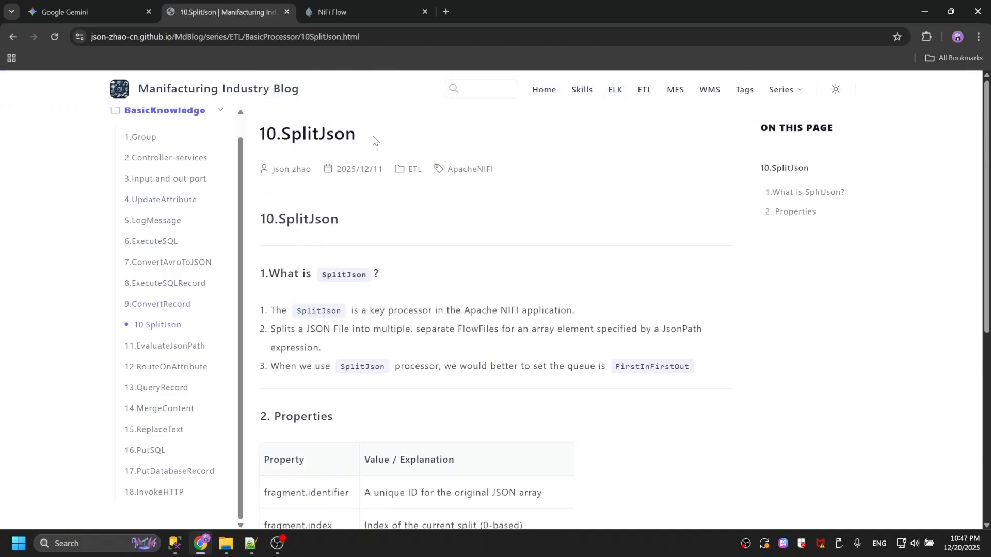
pyautogui.click(193, 345)
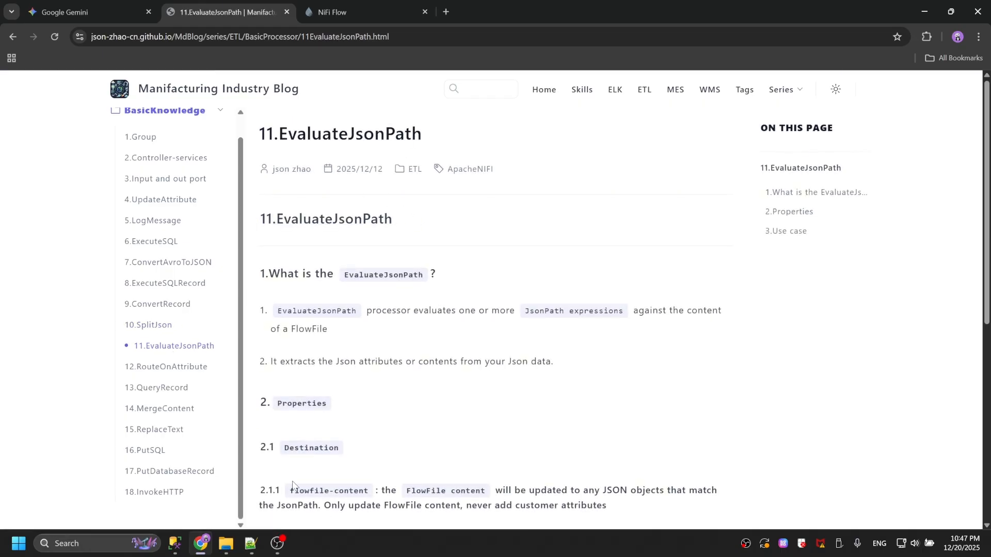
# Switch to SQL Server Management Studio, review the selected columns in both Wip_Order queries, and return to the EvaluateJsonPath article.
pyautogui.click(250, 543)
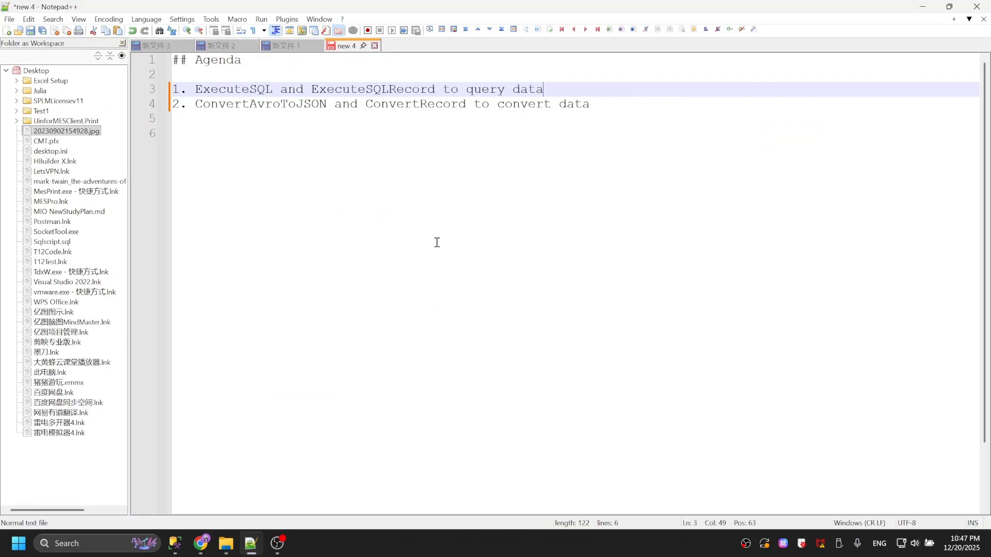
pyautogui.click(175, 544)
pyautogui.click(319, 145)
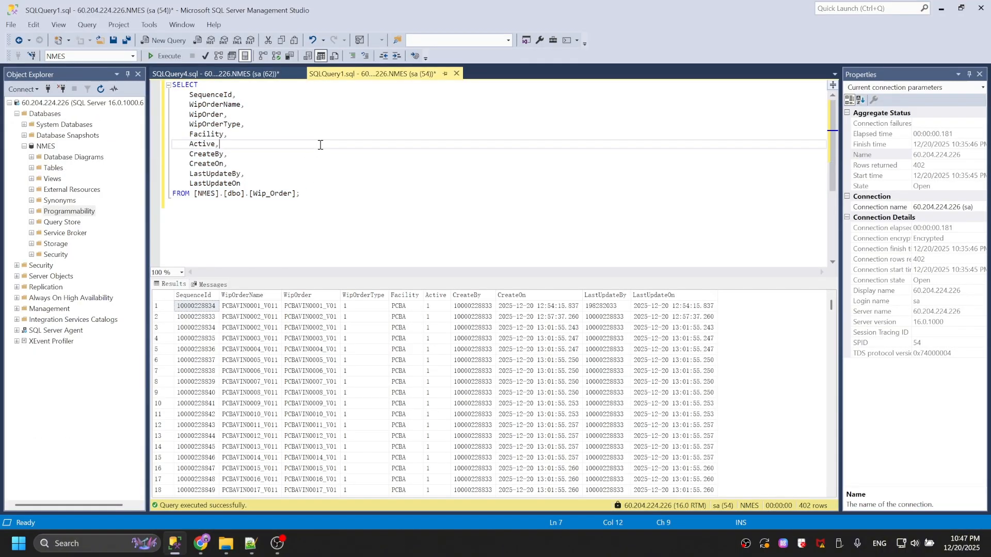
pyautogui.click(261, 74)
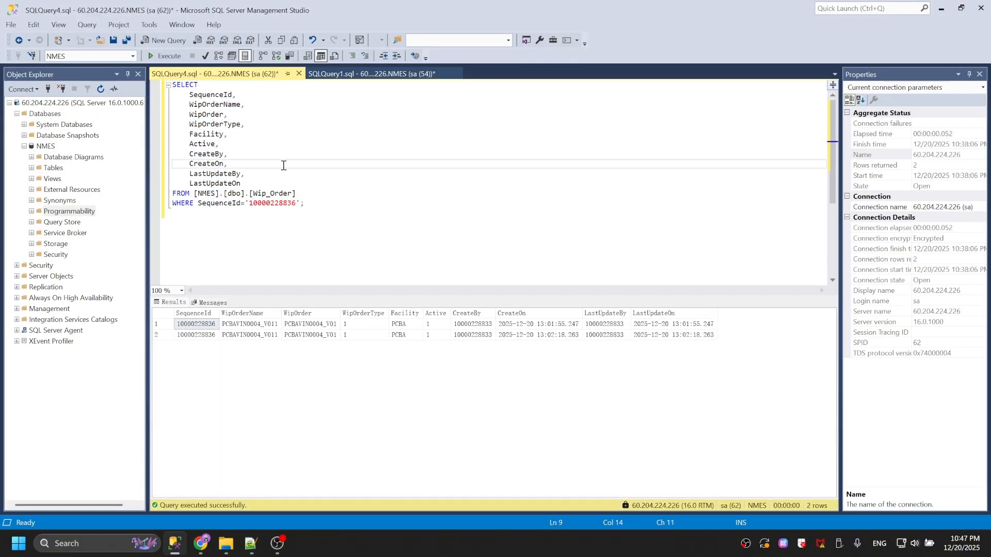
pyautogui.click(189, 94)
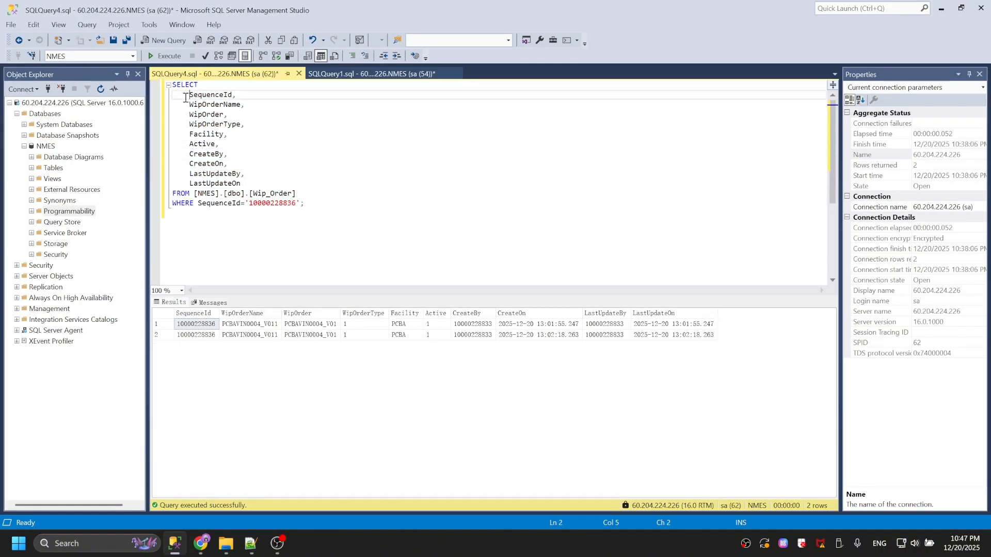
pyautogui.click(266, 183)
pyautogui.click(202, 551)
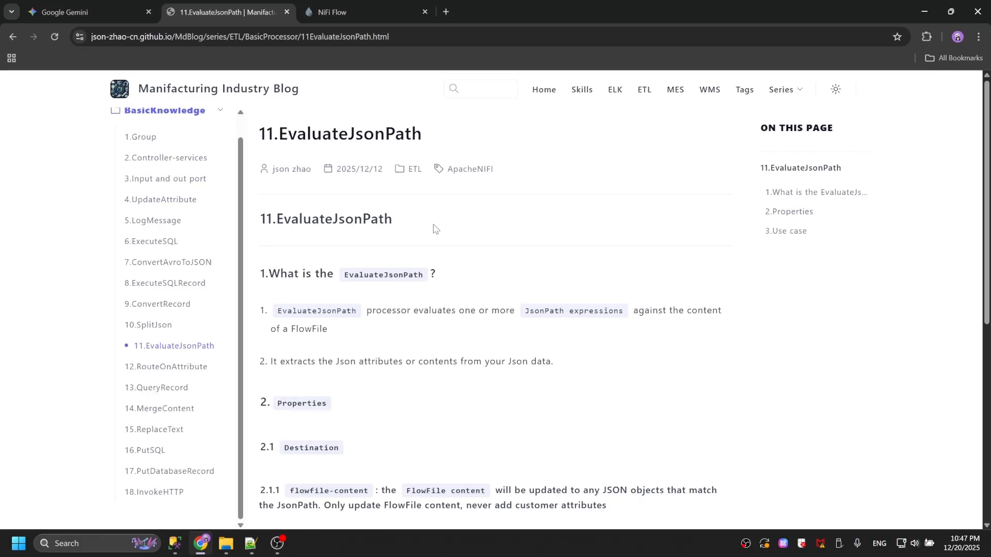